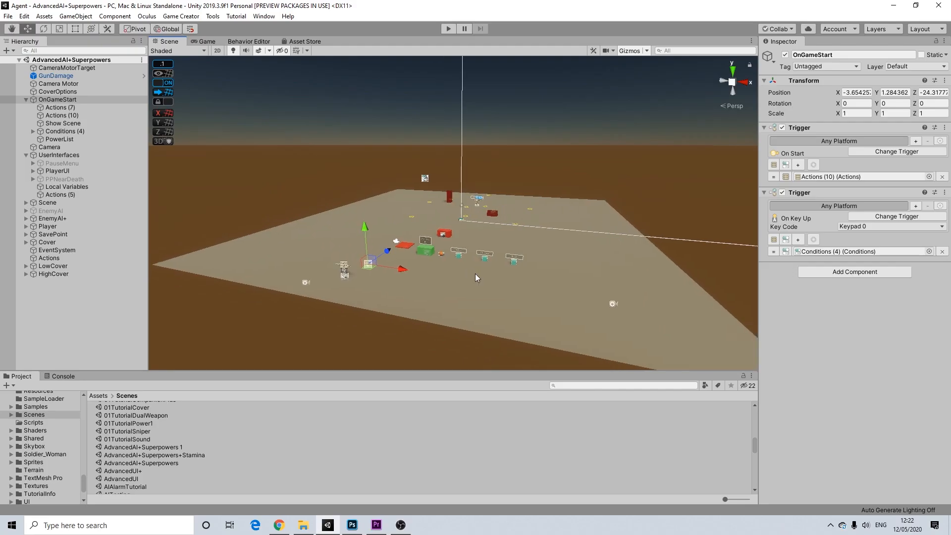
right_click_drag(475, 273, 402, 209)
scroll(465, 228, "up", 2)
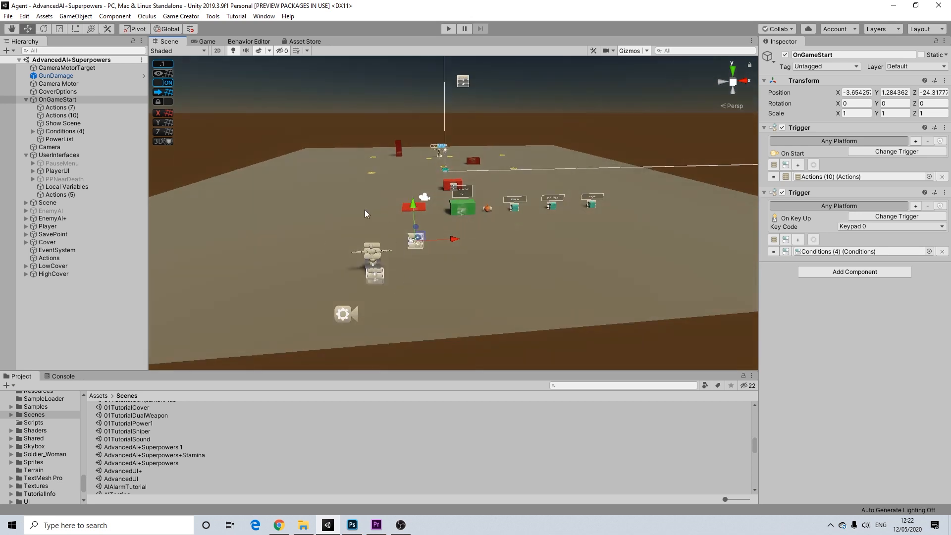
right_click_drag(404, 246, 399, 180)
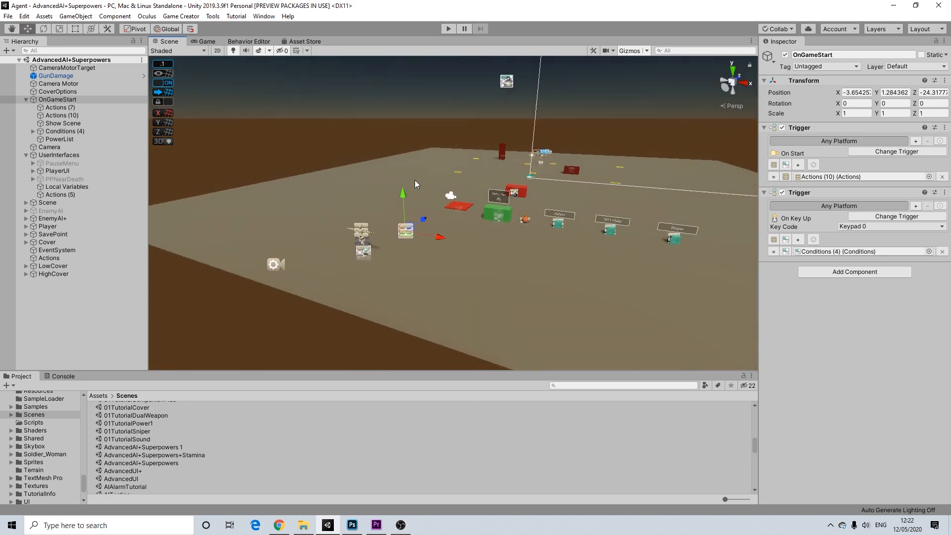
scroll(391, 201, "up", 2)
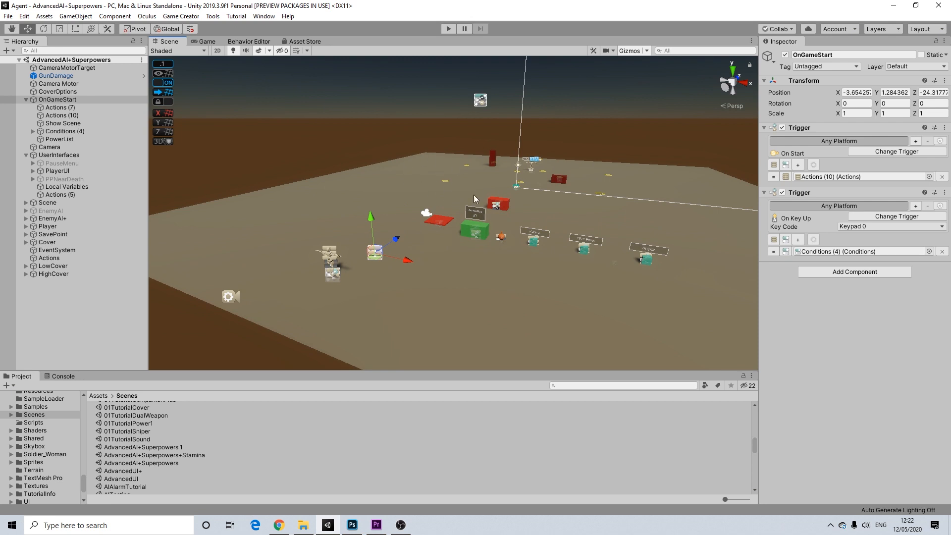
scroll(361, 255, "up", 2)
middle_click_drag(352, 258, 388, 246)
scroll(388, 247, "up", 3)
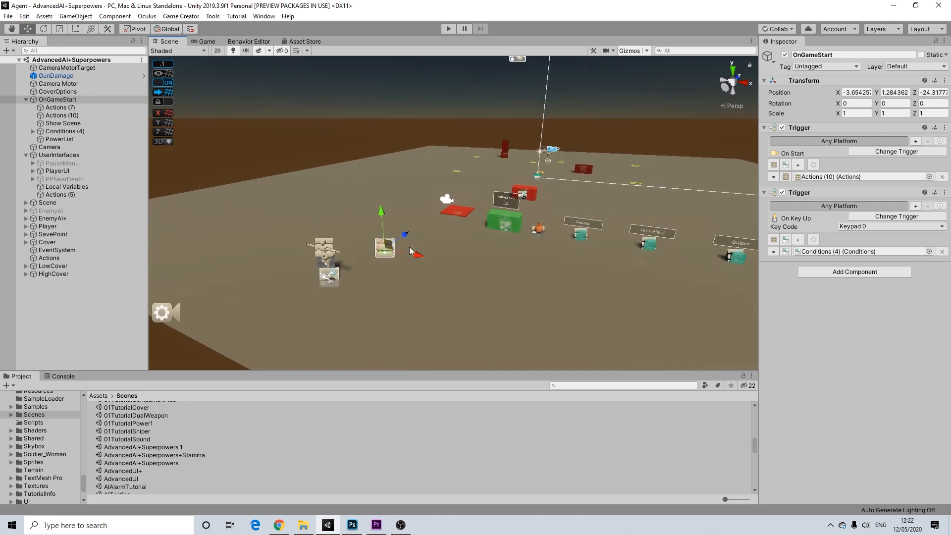
scroll(508, 241, "up", 1)
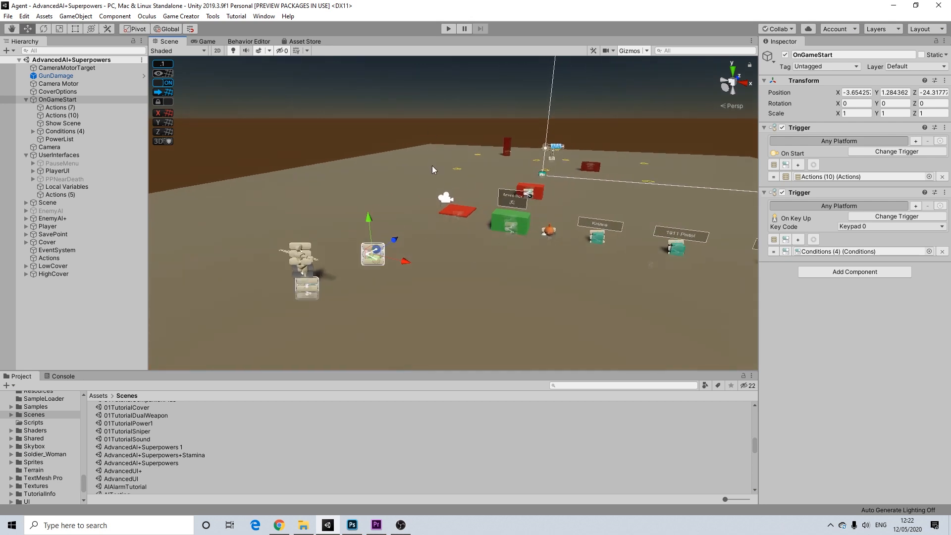
scroll(432, 165, "down", 1)
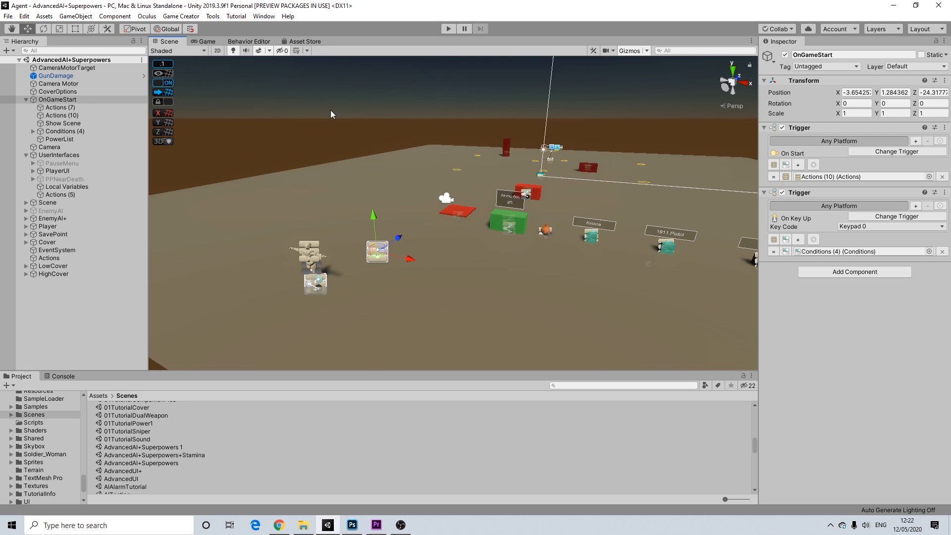
middle_click_drag(474, 193, 446, 212)
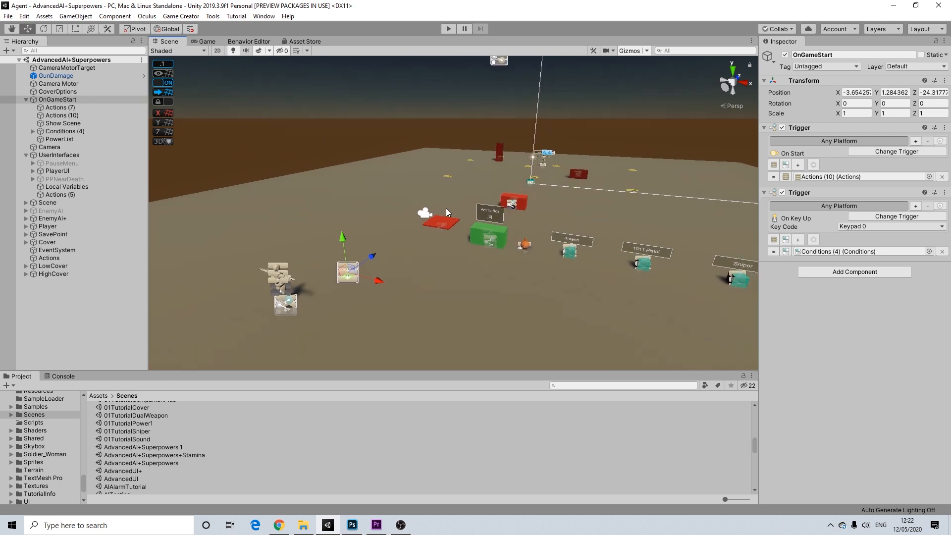
scroll(445, 212, "down", 1)
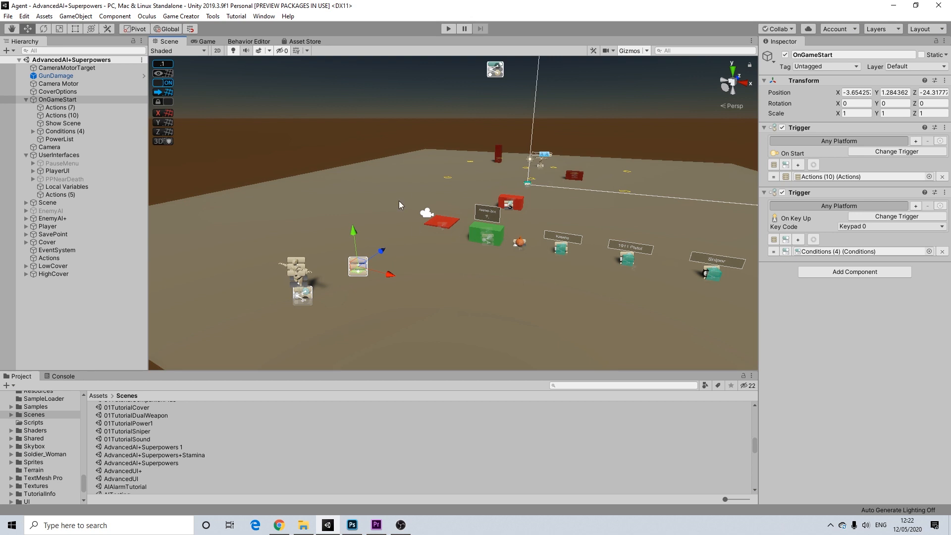
scroll(406, 210, "up", 1)
scroll(405, 208, "up", 1)
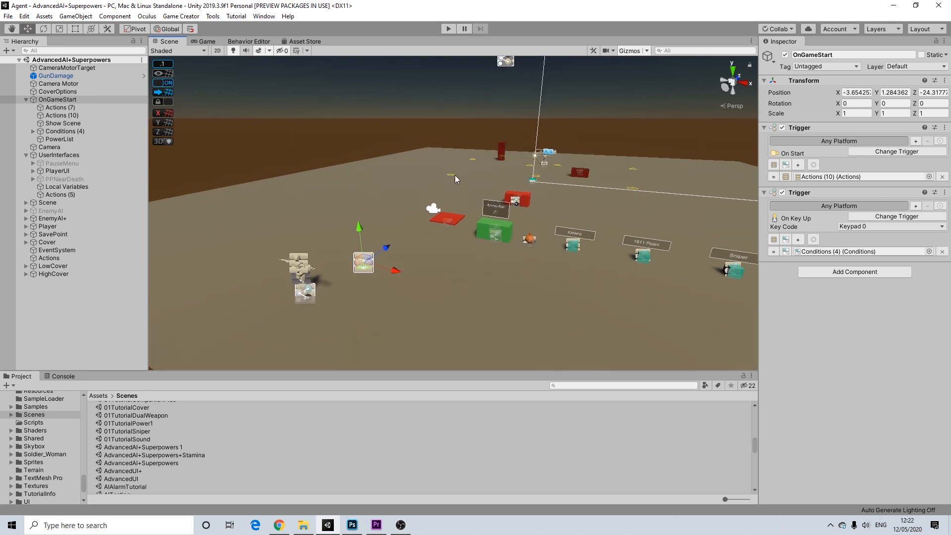
Duplicate the AdvancedAI+Superpowers scene in the Scenes folder and rename the copy 01TutStamina.
left_click(174, 463)
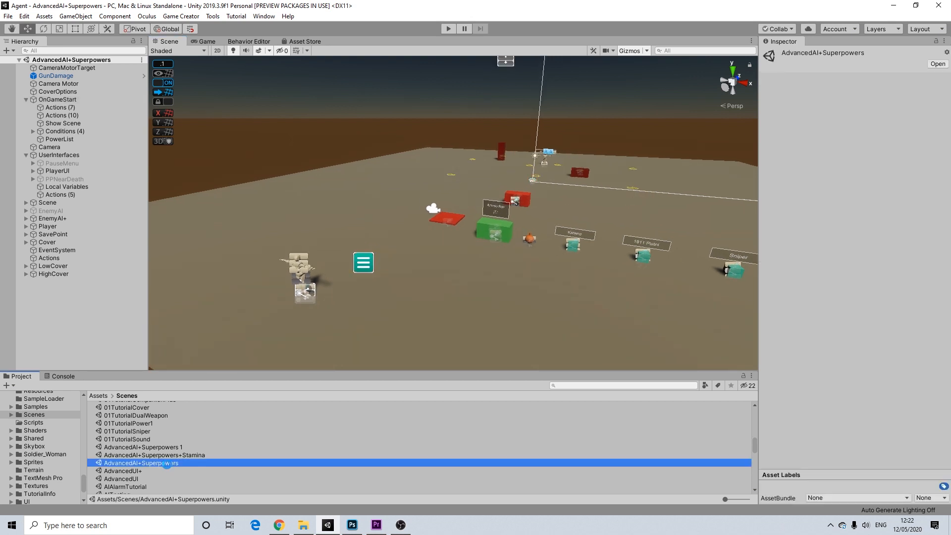
key("ctrl+d")
right_click(179, 448)
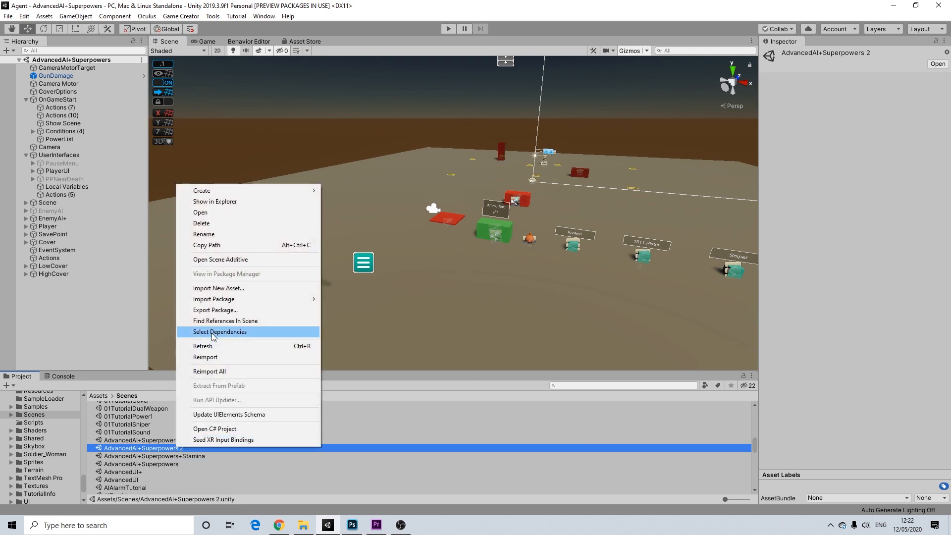
left_click(204, 234)
type("01")
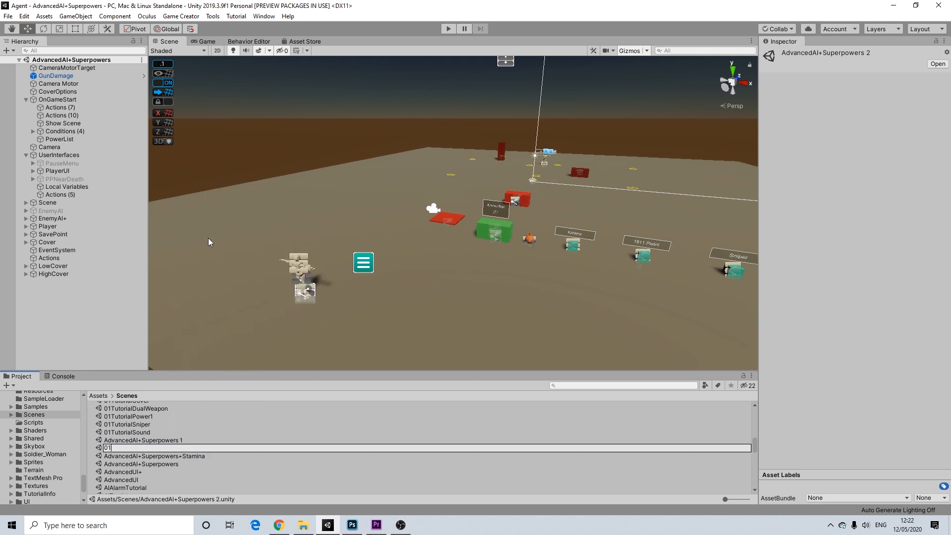
type("TutStamina")
key("Return")
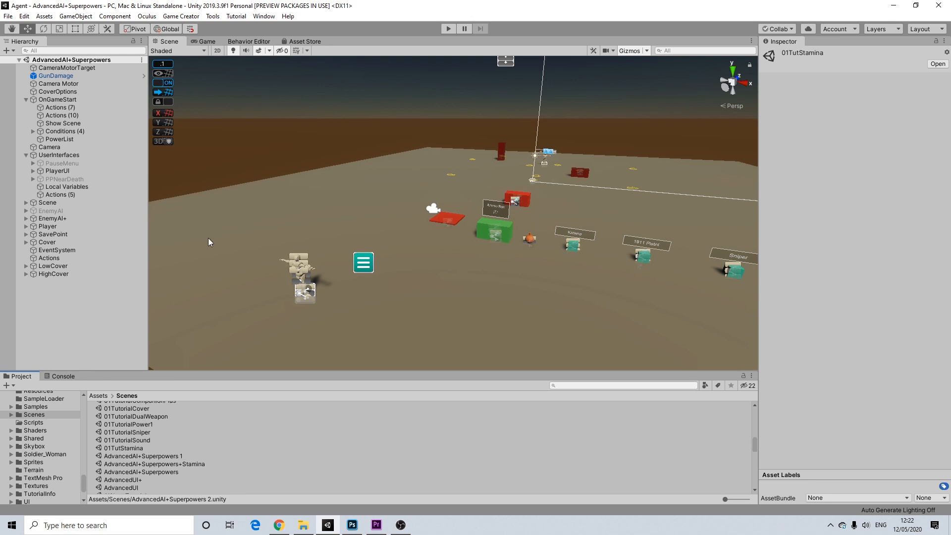
Open the 01TutStamina scene for editing.
double_click(124, 448)
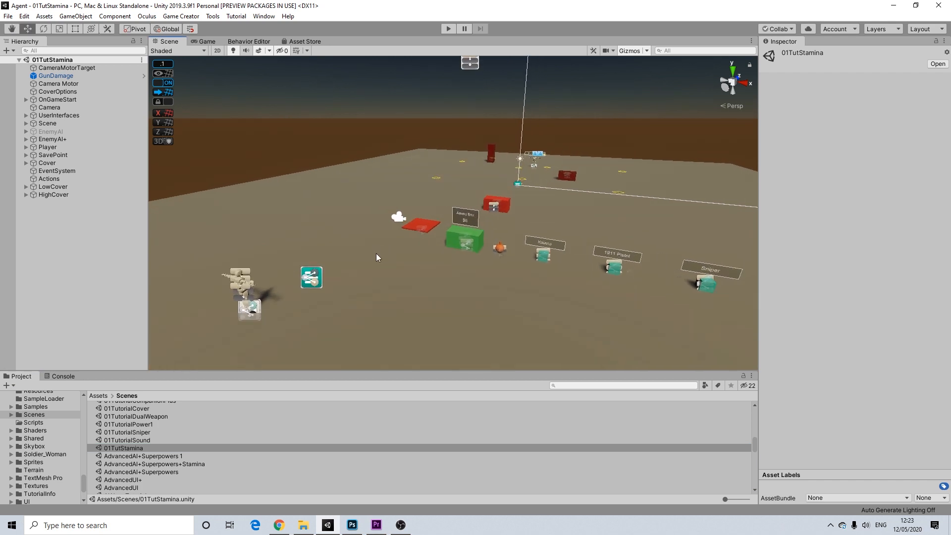
scroll(376, 253, "up", 2)
scroll(193, 474, "up", 3)
scroll(193, 475, "down", 3)
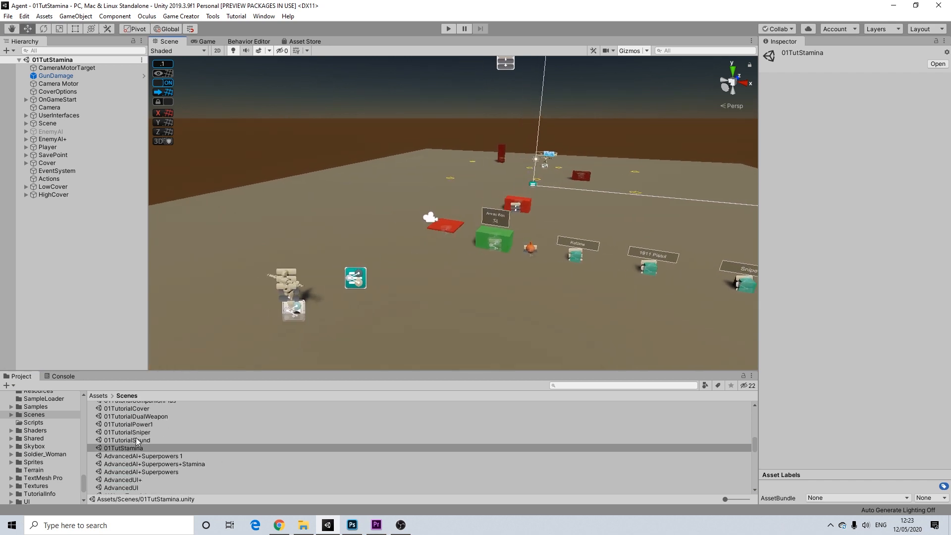
middle_click_drag(327, 312, 312, 293)
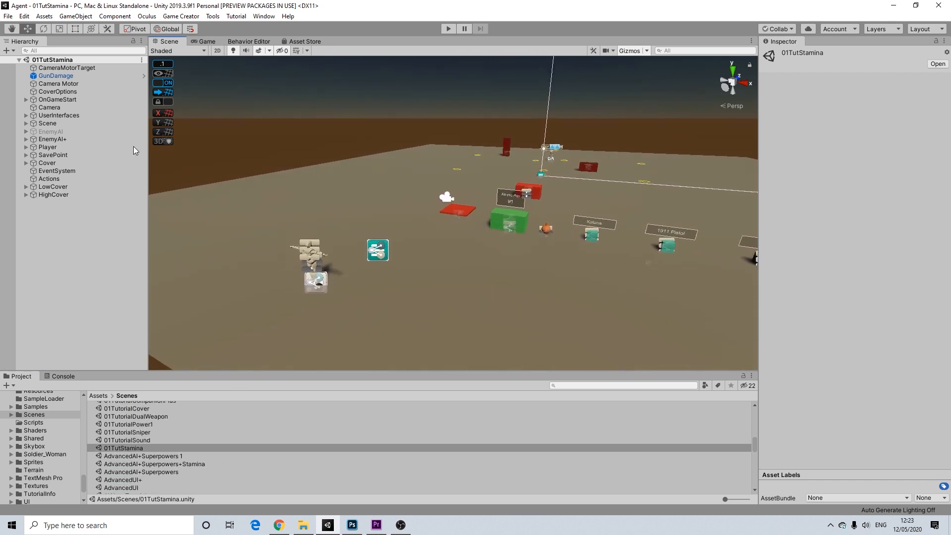
Open the Game Creator preferences at the Stats section and enlarge the window.
left_click(231, 18)
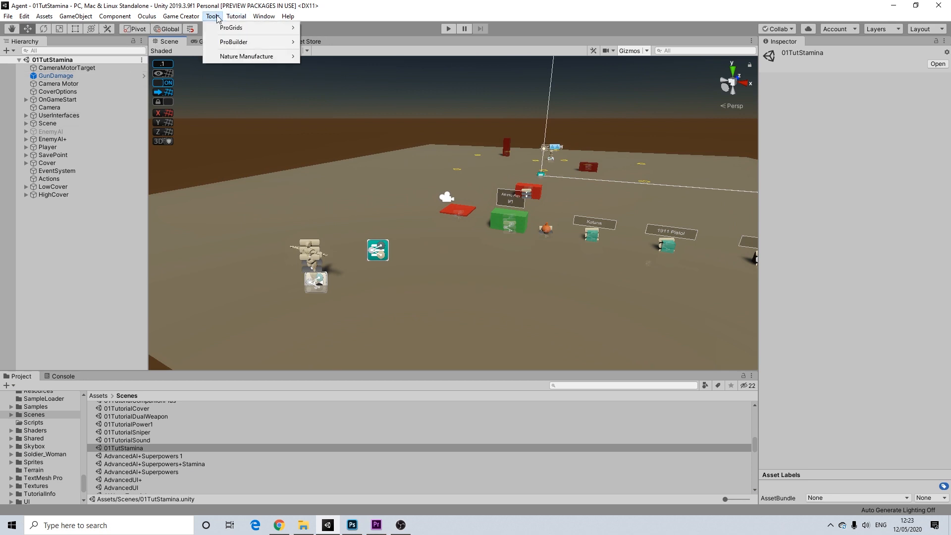
left_click(193, 75)
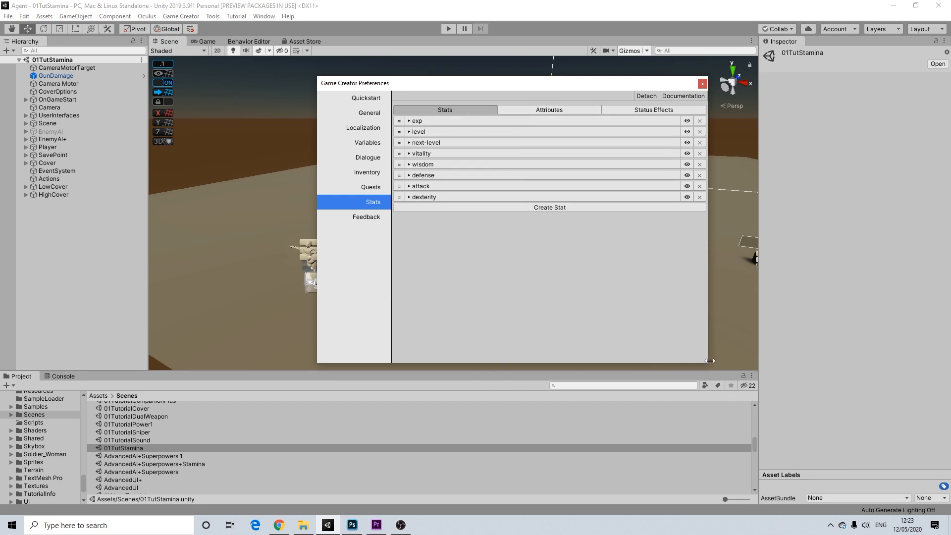
left_click_drag(707, 366, 771, 502)
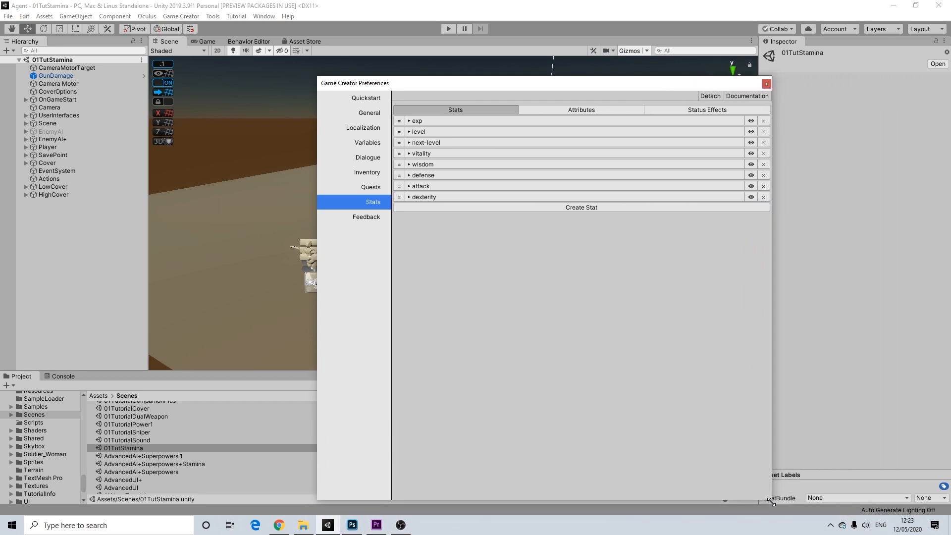
Review the existing status effects, attributes and stats in the Game Creator preferences.
left_click(700, 110)
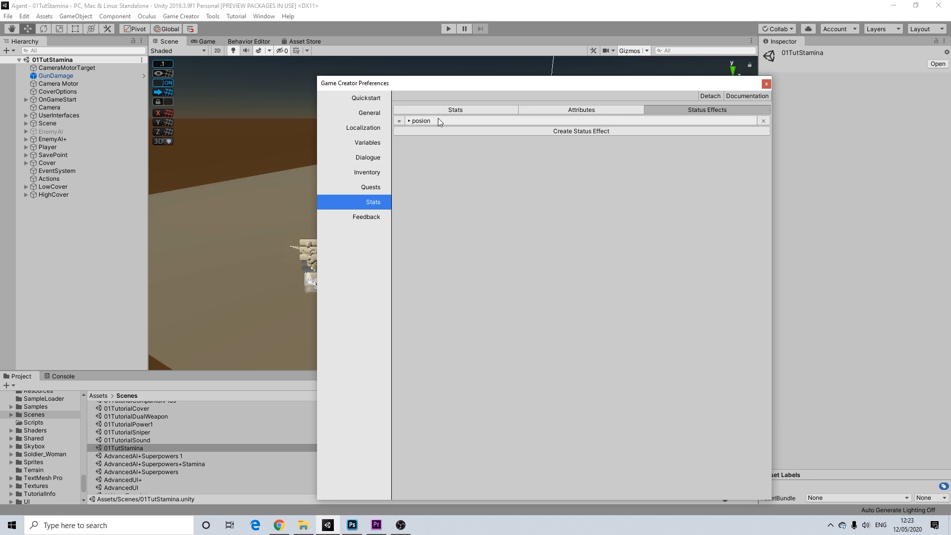
mouse_move(521, 77)
left_mouse_down()
mouse_move(522, 11)
mouse_move(522, 46)
left_mouse_up()
left_click(566, 79)
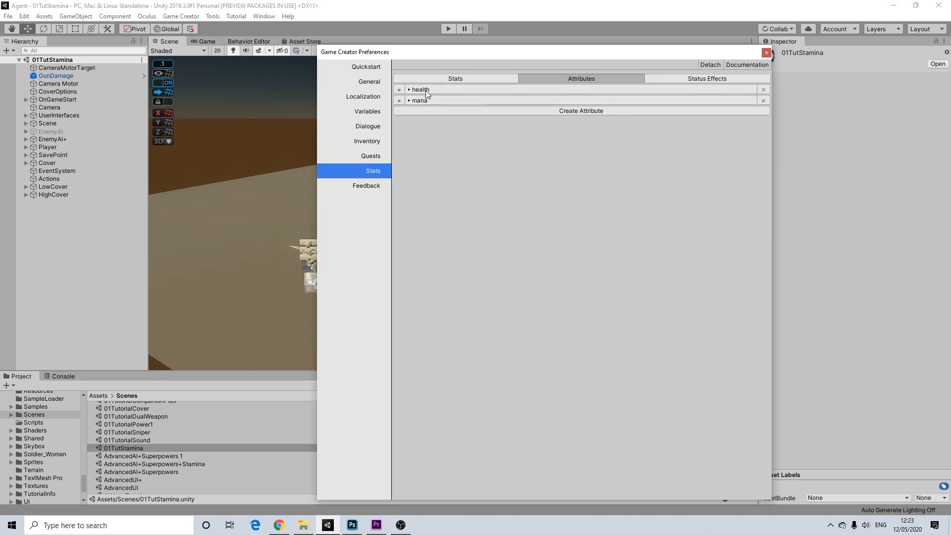
left_click(469, 76)
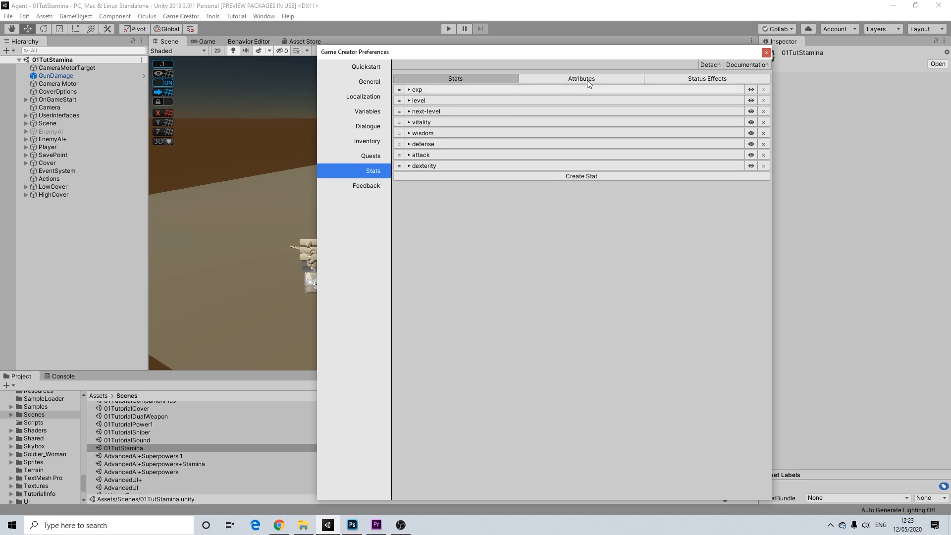
left_click(570, 80)
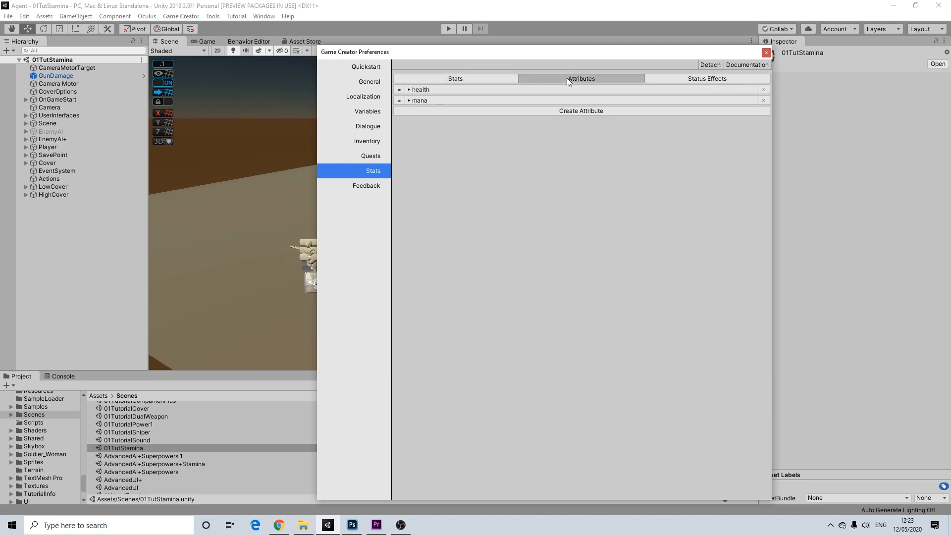
left_click(460, 79)
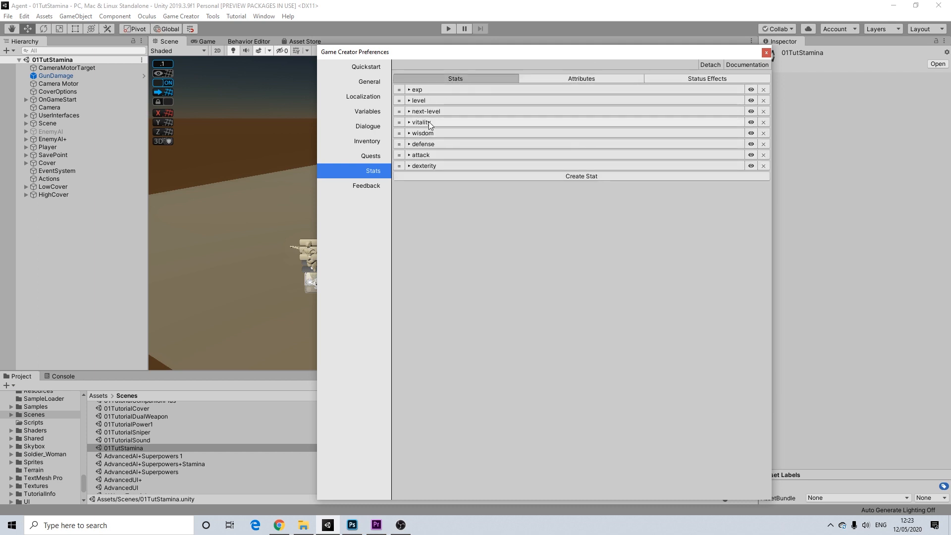
left_click(578, 80)
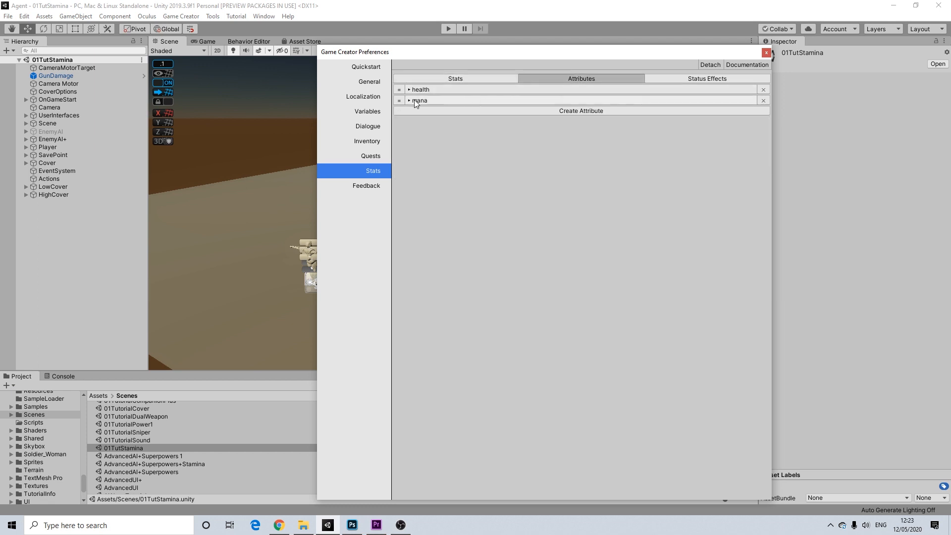
left_click(470, 75)
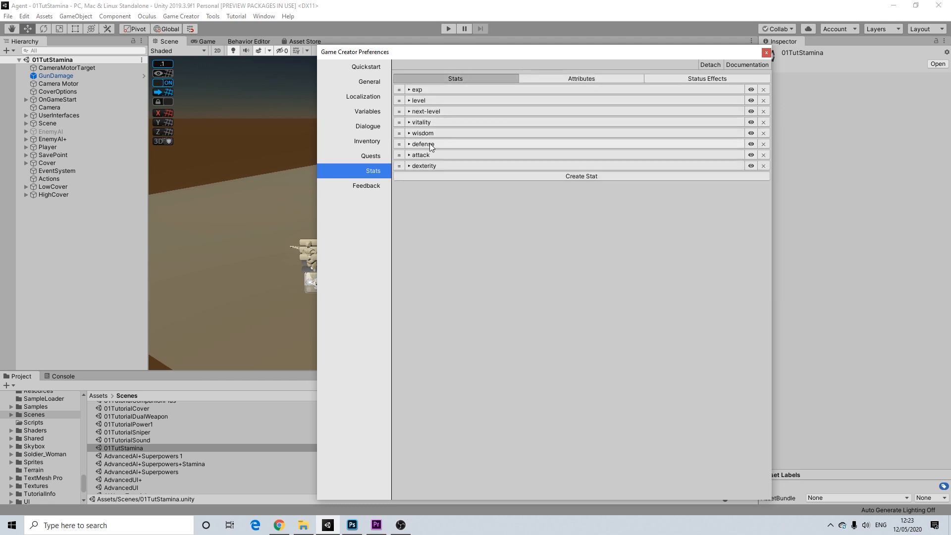
Expand the wisdom and vitality stats and examine their settings alongside the health attribute.
left_click(426, 134)
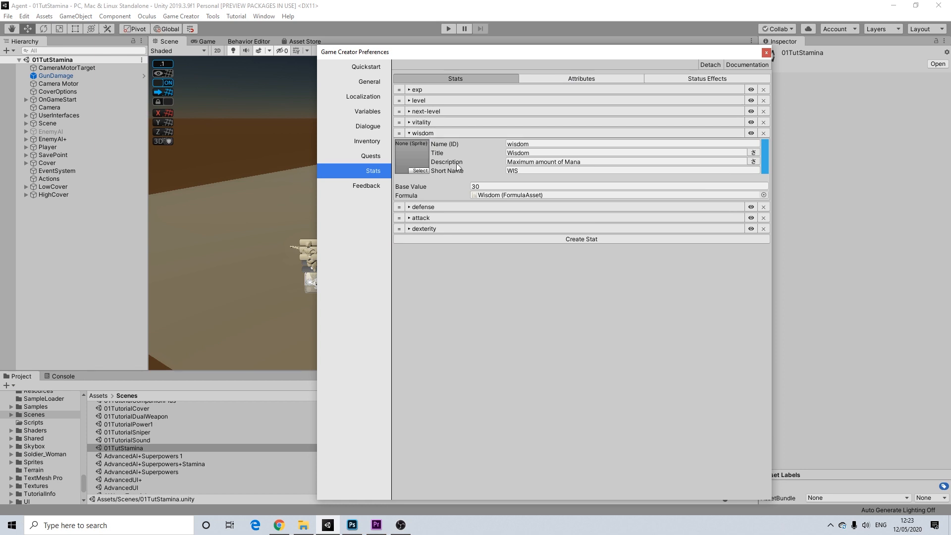
left_click(420, 122)
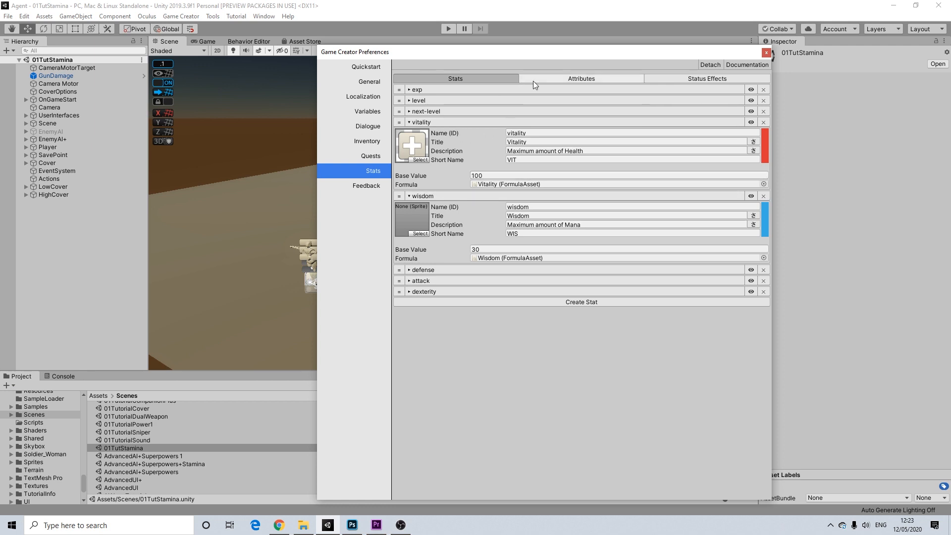
left_click(550, 79)
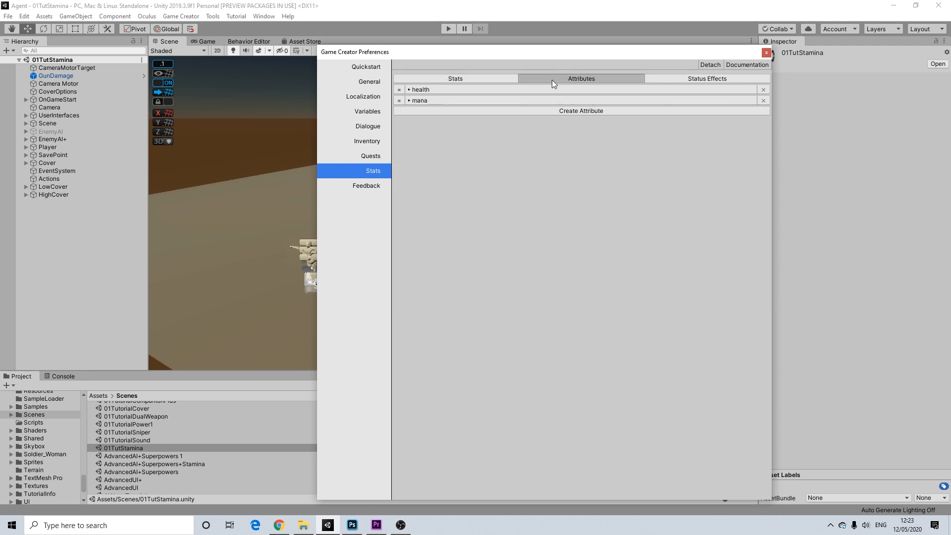
left_click(436, 88)
left_click(435, 88)
left_click(488, 79)
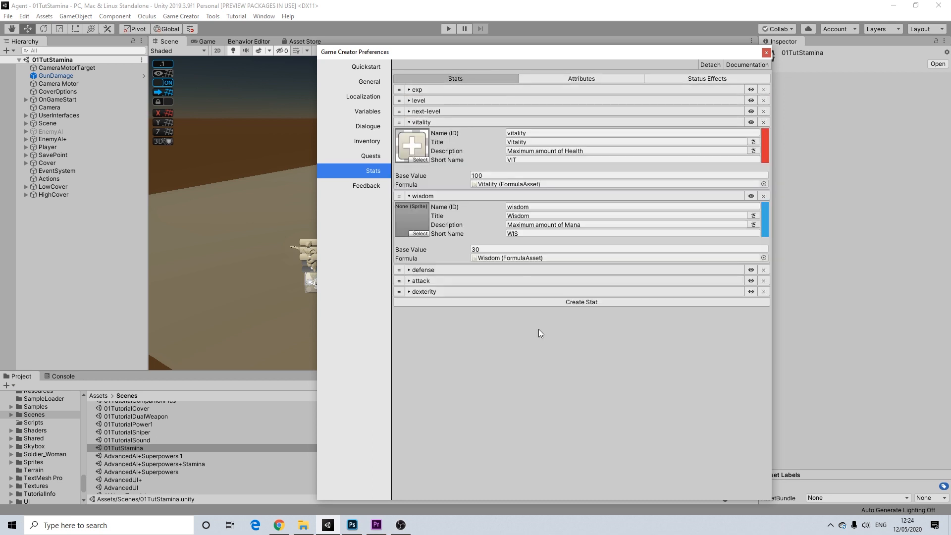
Create a new stat with the name ID endurance and the title Endurance.
left_click(565, 301)
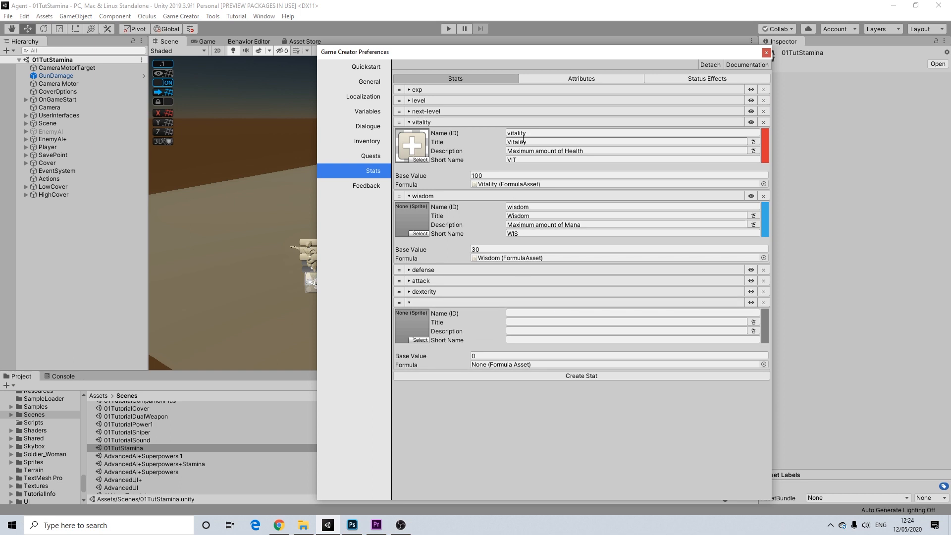
left_click(529, 314)
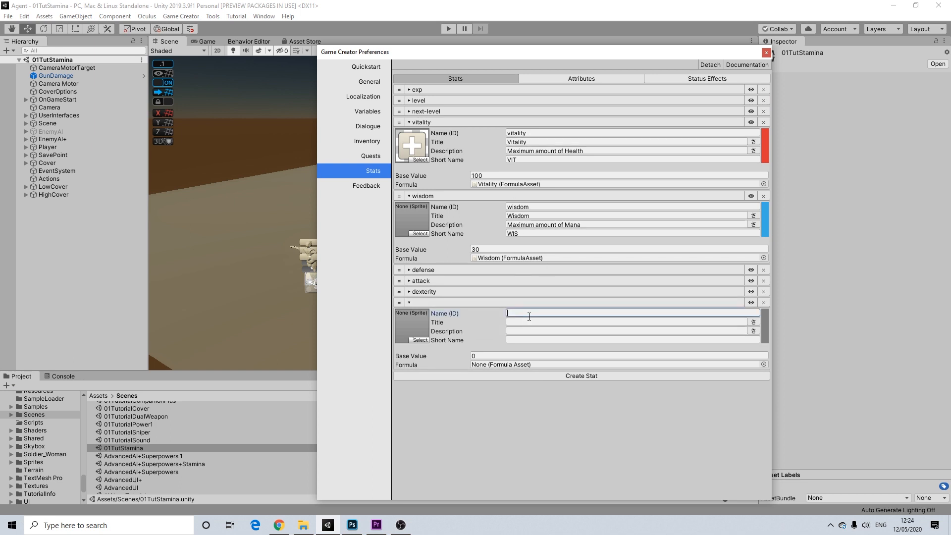
type("endurance")
left_click(518, 323)
type("endurance")
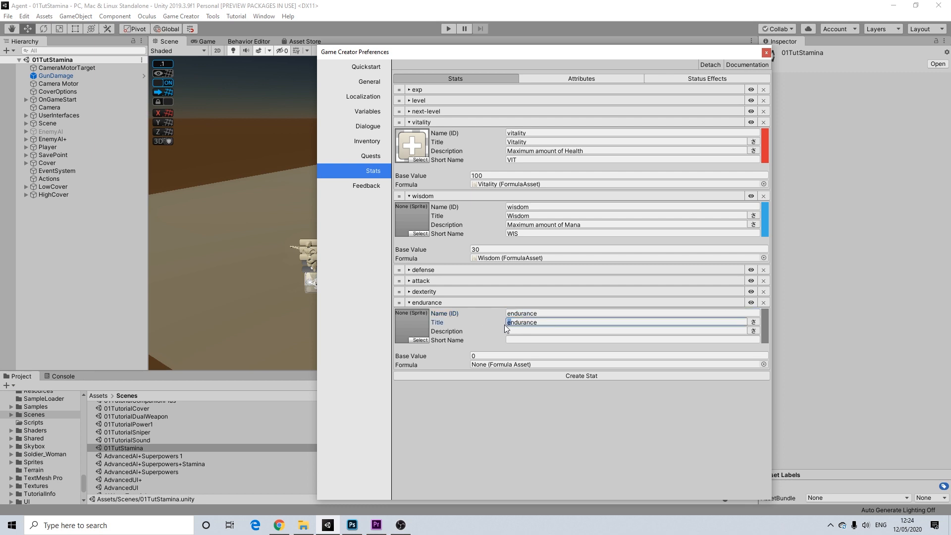
Reuse the wisdom stat's description for the endurance stat, changing it to "Maximum amount of Stamina".
left_click(522, 331)
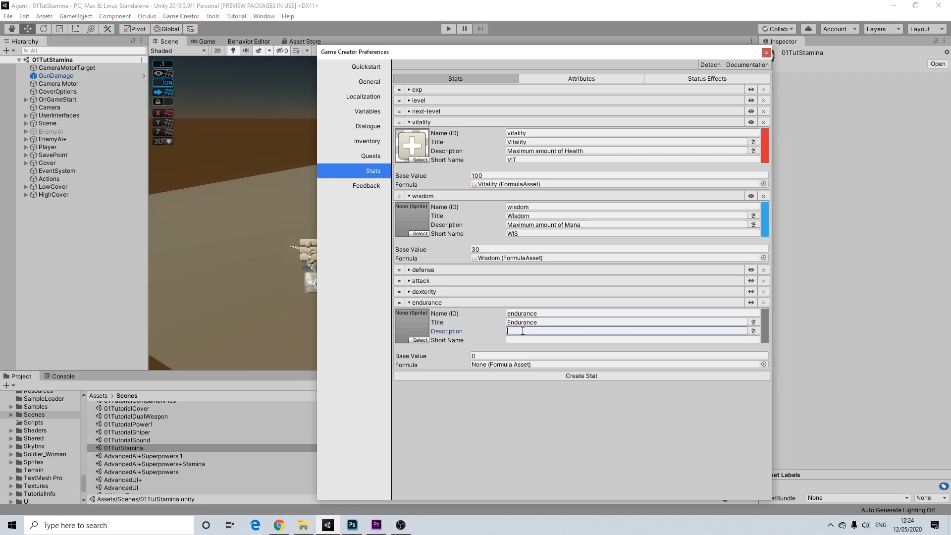
left_click(588, 226)
left_click_drag(589, 228, 498, 227)
key("ctrl+c")
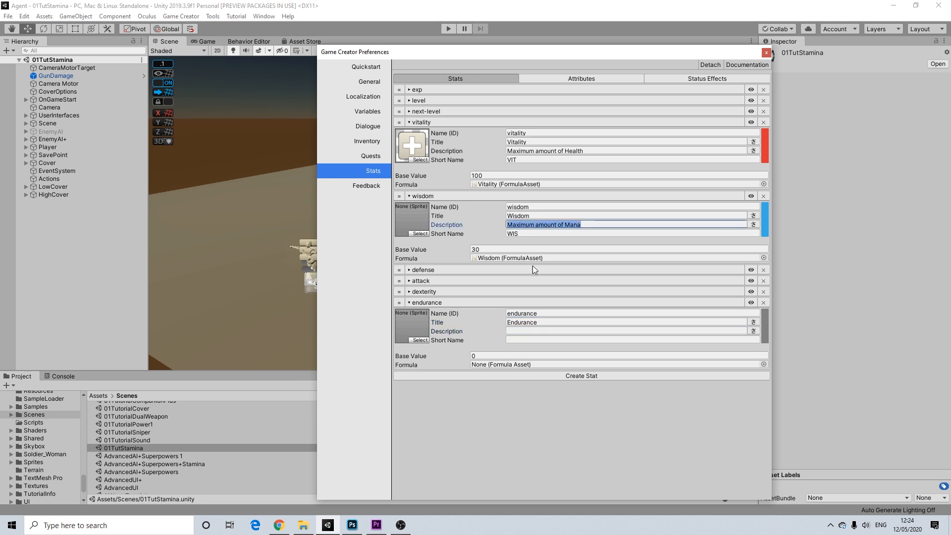
left_click(522, 330)
key("ctrl+v")
double_click(566, 331)
type("Stamina")
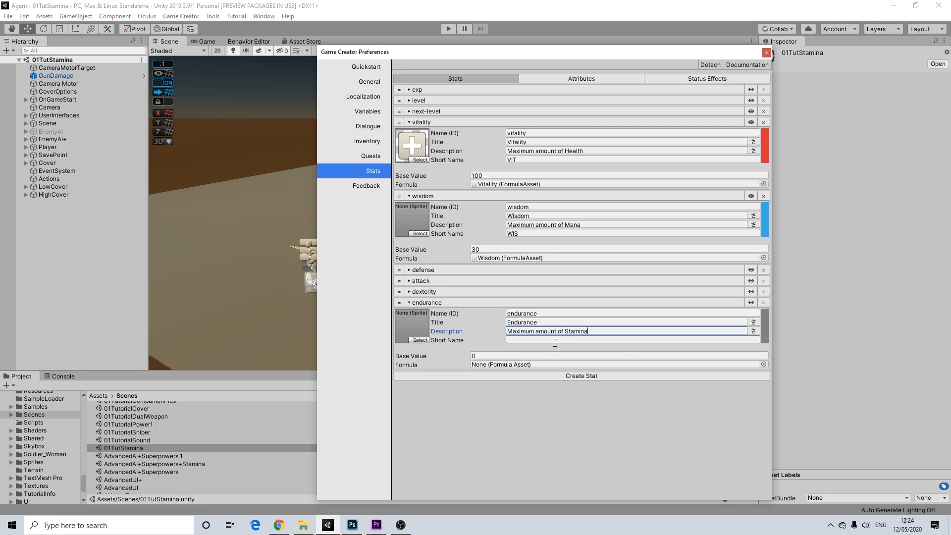
Set the endurance stat's short name to END and its base value to 100.
left_click(556, 340)
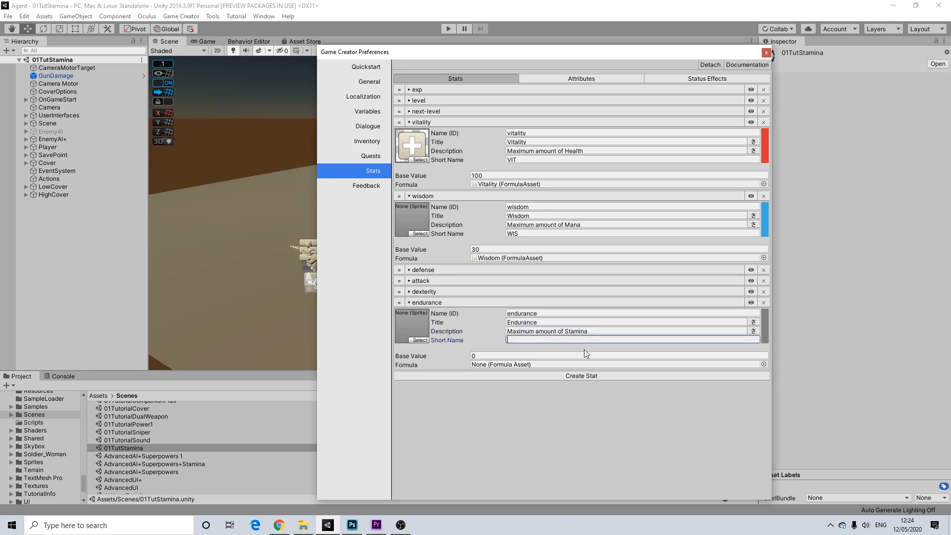
type("END")
left_click(477, 356)
type("1")
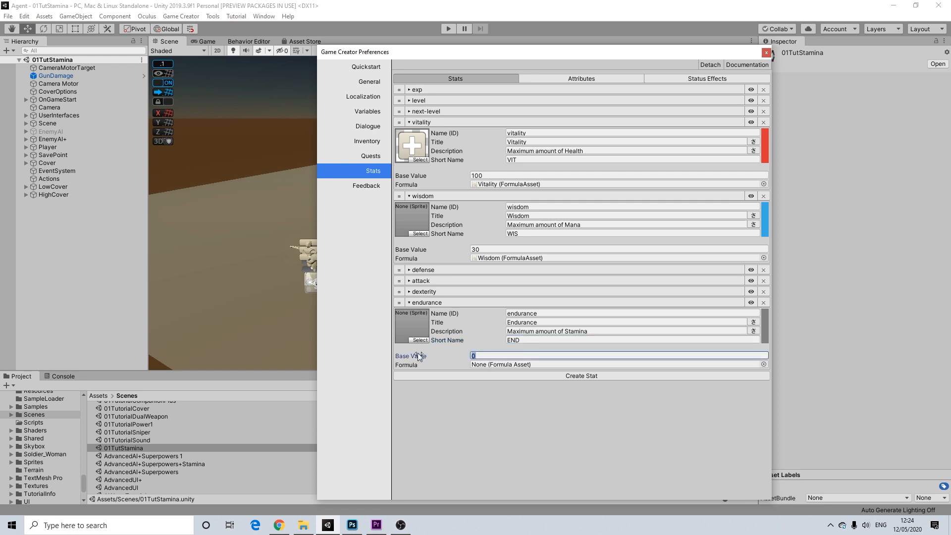
type("00")
Locate the Wisdom formula's folder and create a new Game Creator stats formula named Endurance in it.
left_click(508, 258)
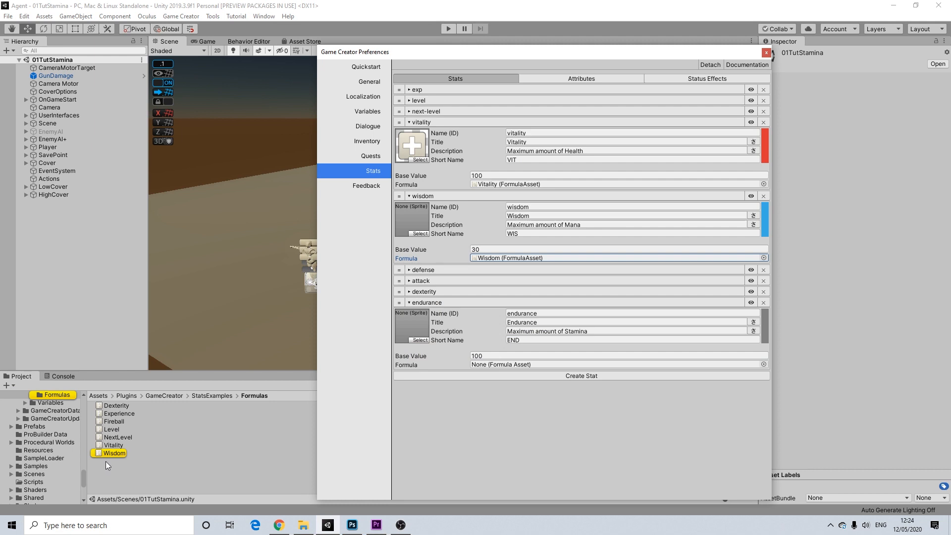
right_click(102, 477)
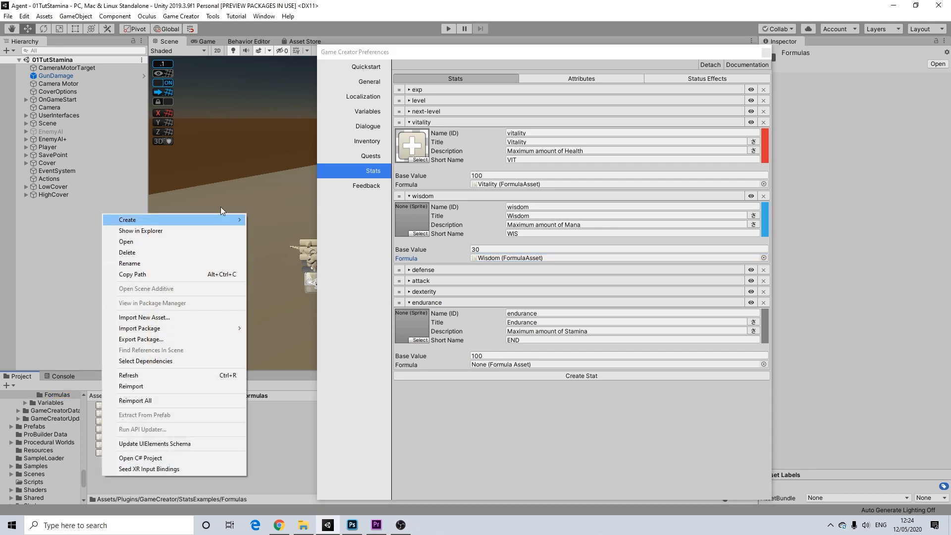
mouse_move(230, 218)
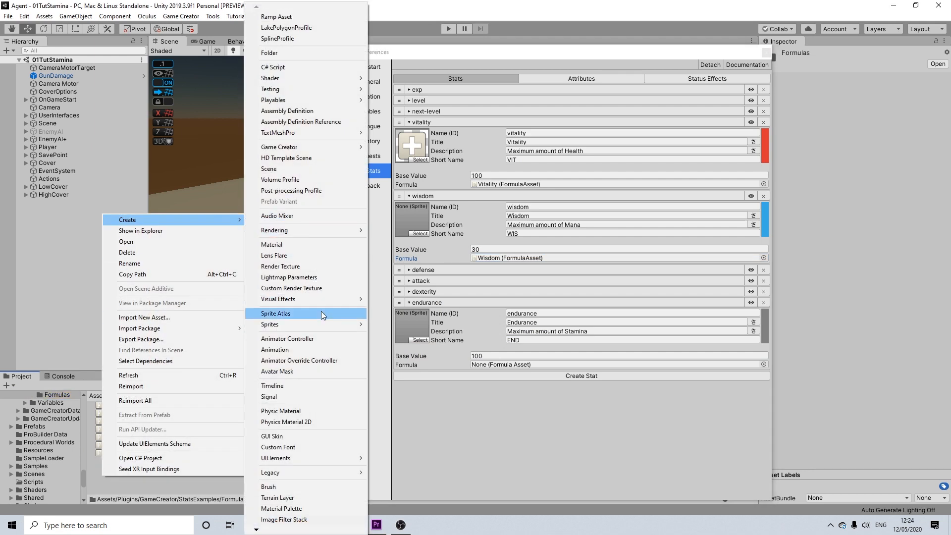
mouse_move(348, 148)
mouse_move(411, 147)
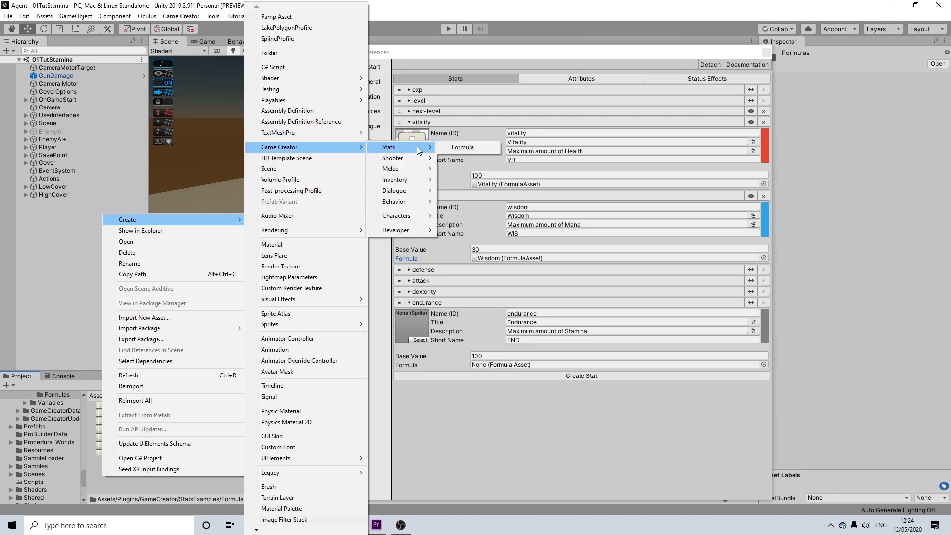
left_click(474, 147)
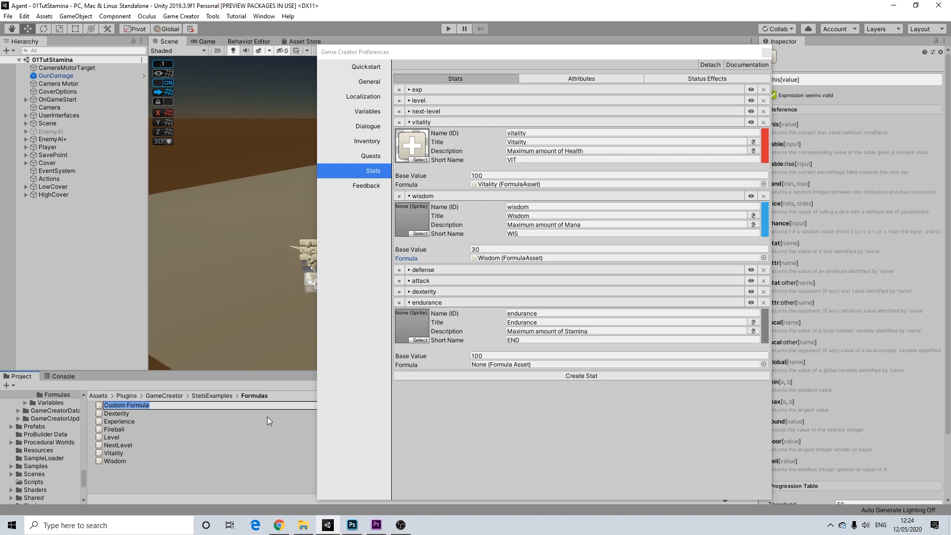
type("Endurance")
key("Return")
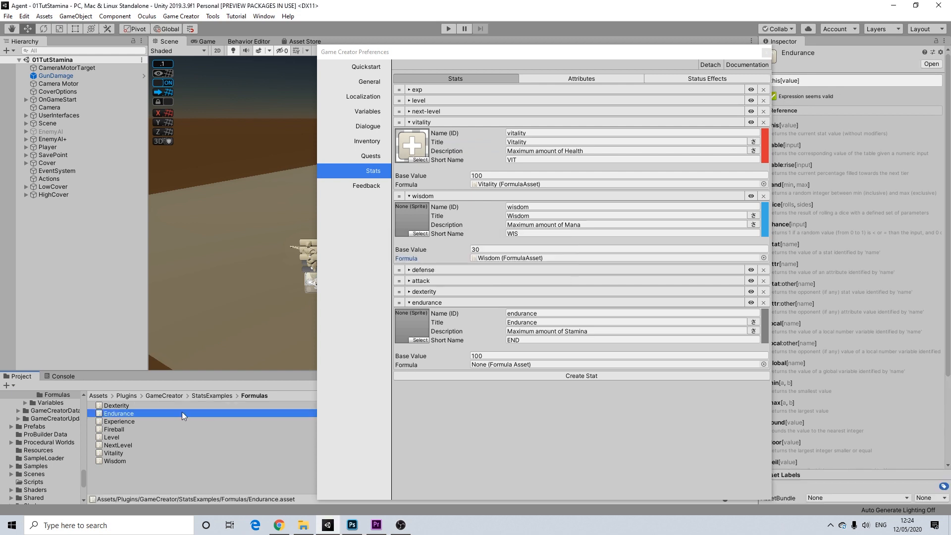
Assign the Endurance formula asset to the endurance stat and move the preferences window clear of the formula's reference list.
left_click_drag(127, 416, 520, 369)
left_click_drag(730, 52, 682, 33)
scroll(864, 304, "down", 3)
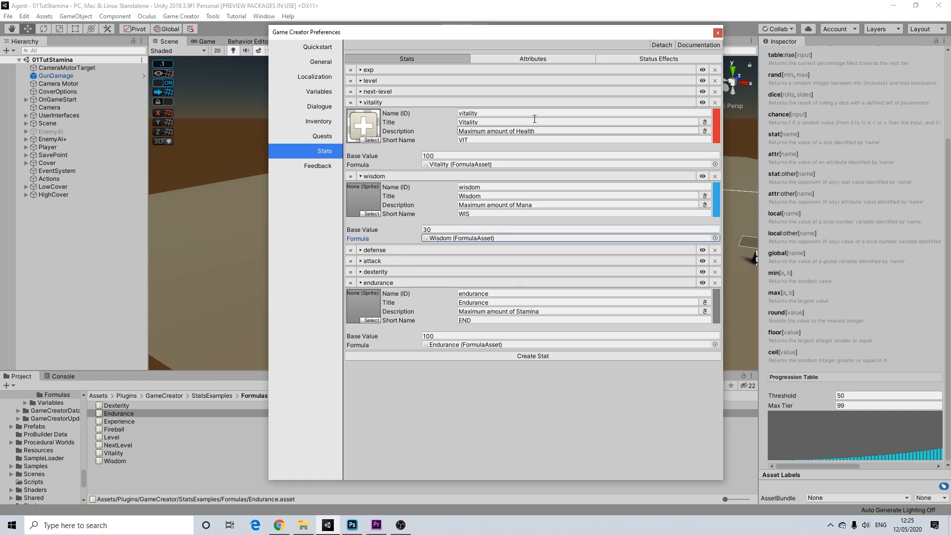
Create a new attribute with the name ID Stamina and expand the health and mana attributes for comparison.
left_click(525, 59)
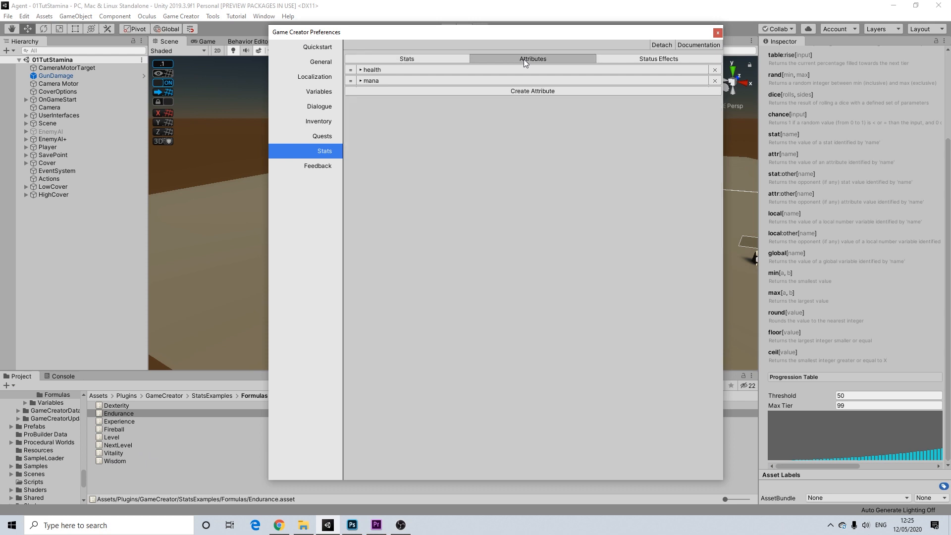
left_click(490, 93)
left_click(475, 102)
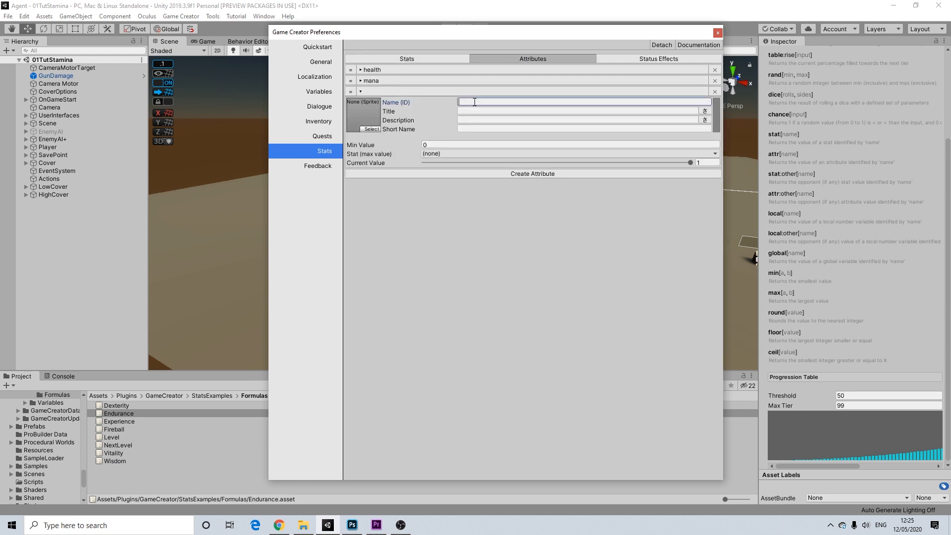
type("Stamina")
left_click(442, 80)
left_click(451, 72)
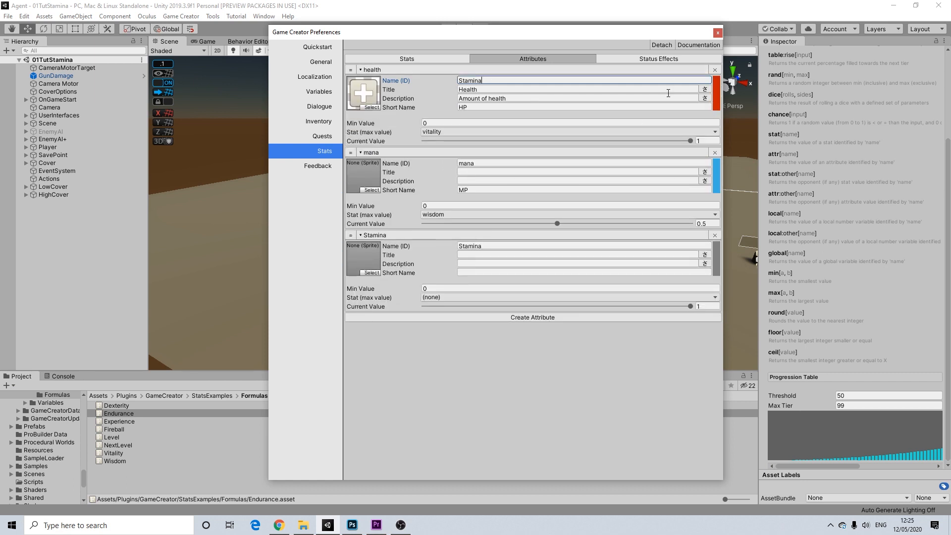
Check the health attribute's color, and set the Stamina attribute's color to yellow, hex D2BE41.
left_click(718, 90)
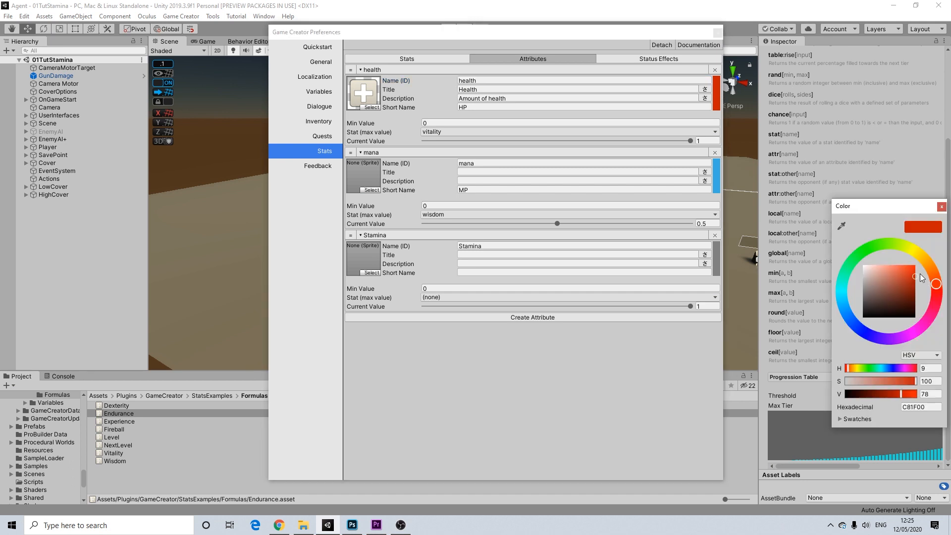
left_click(943, 208)
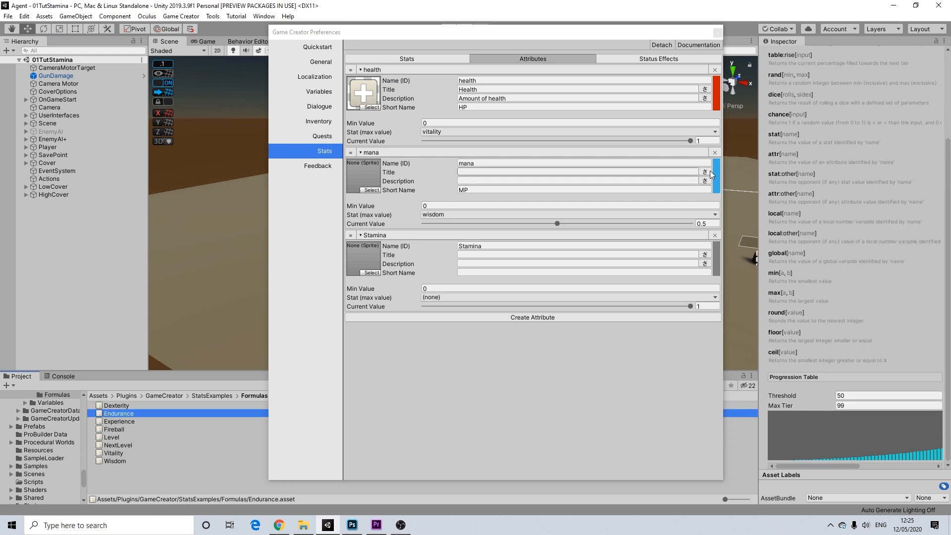
left_click(716, 257)
left_click(910, 258)
left_click_drag(894, 270, 900, 274)
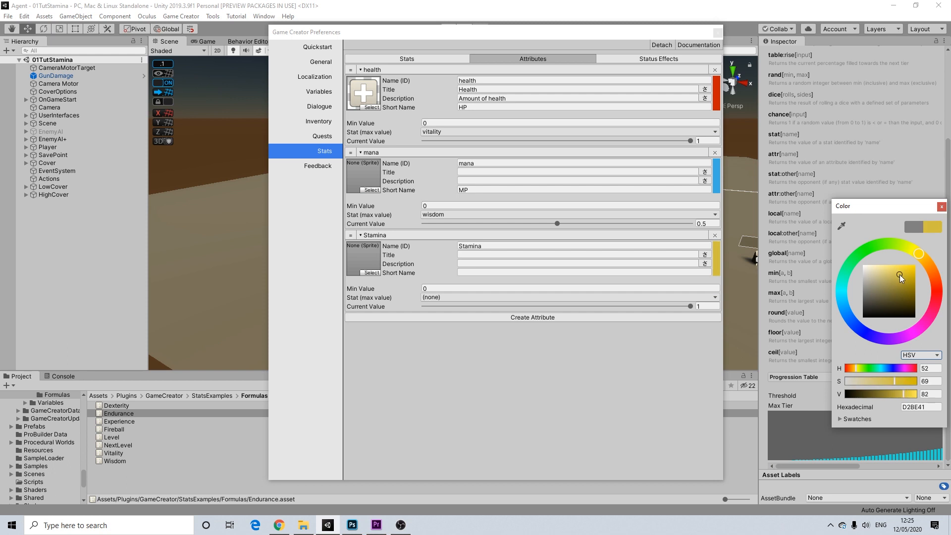
left_click(941, 207)
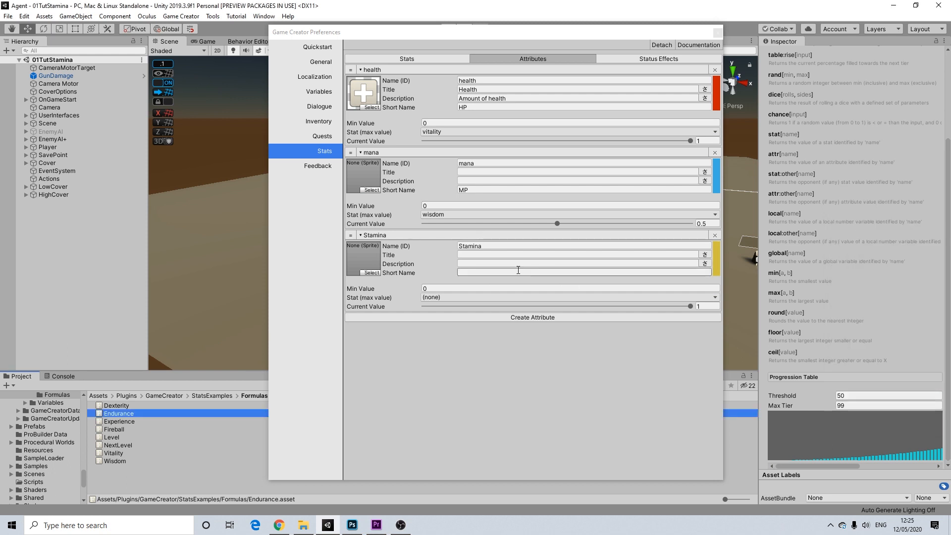
Set the Stamina attribute's short name to SP and its maximum value stat to endurance.
left_click(472, 272)
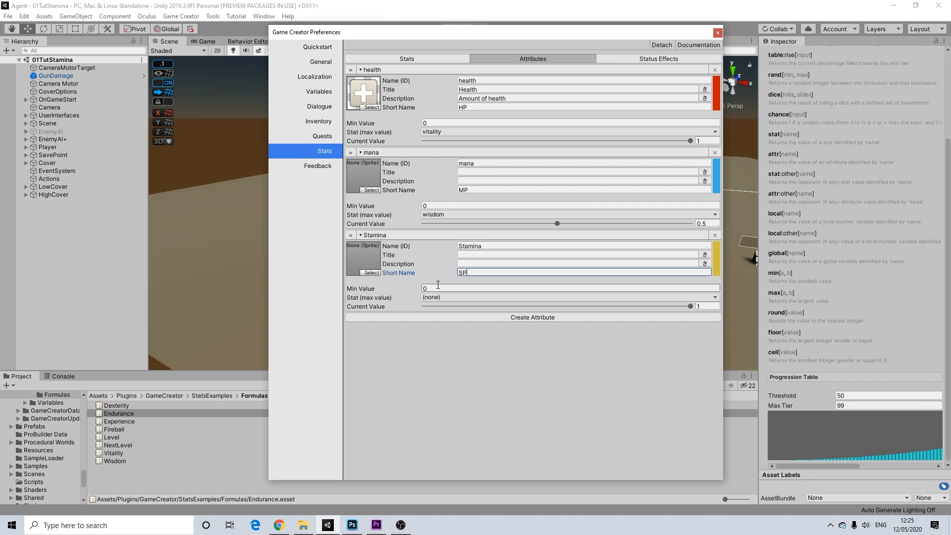
left_click(474, 298)
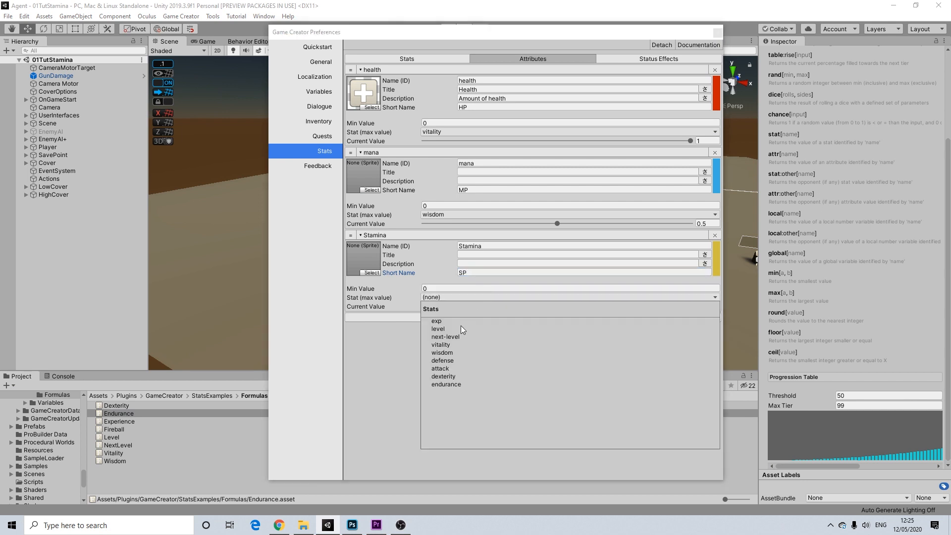
left_click(453, 385)
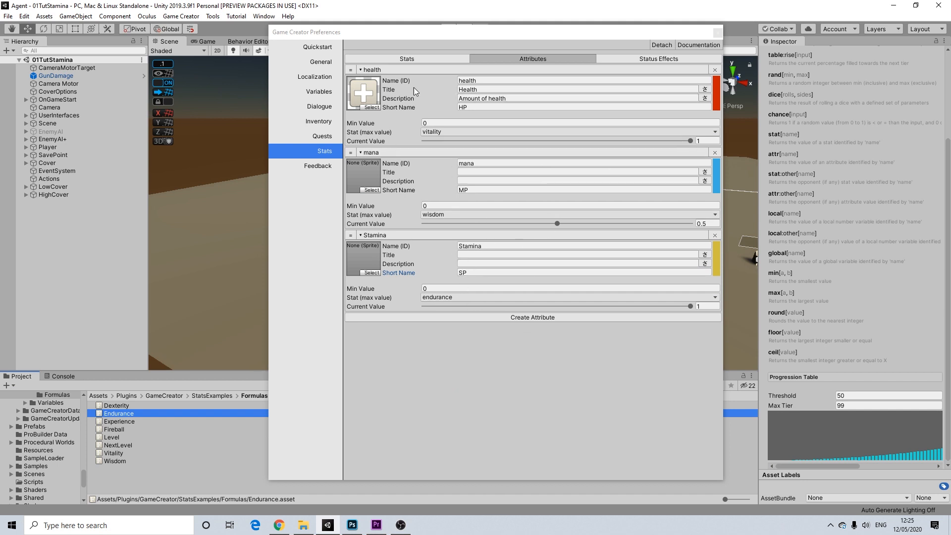
Create another new stat with the name ID famine and the title Famine.
left_click(424, 60)
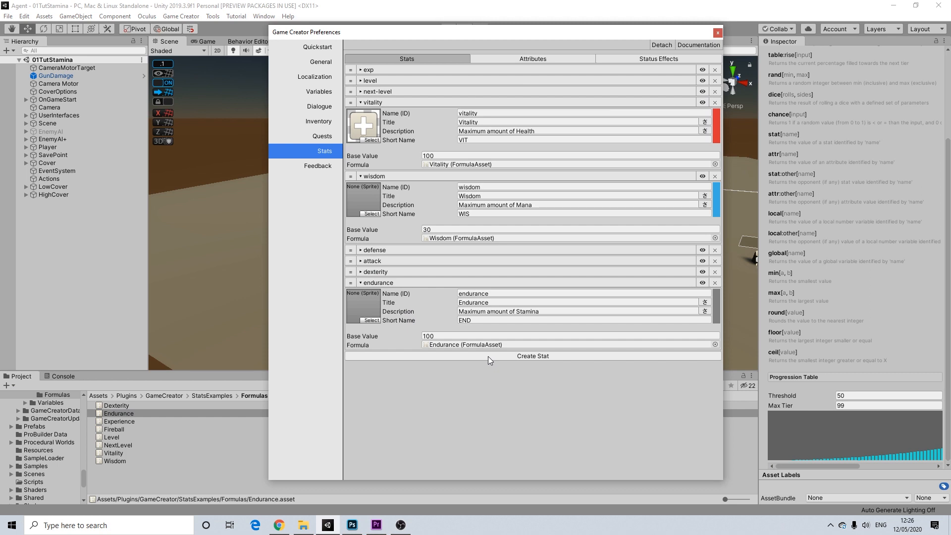
left_click(488, 356)
left_click(465, 368)
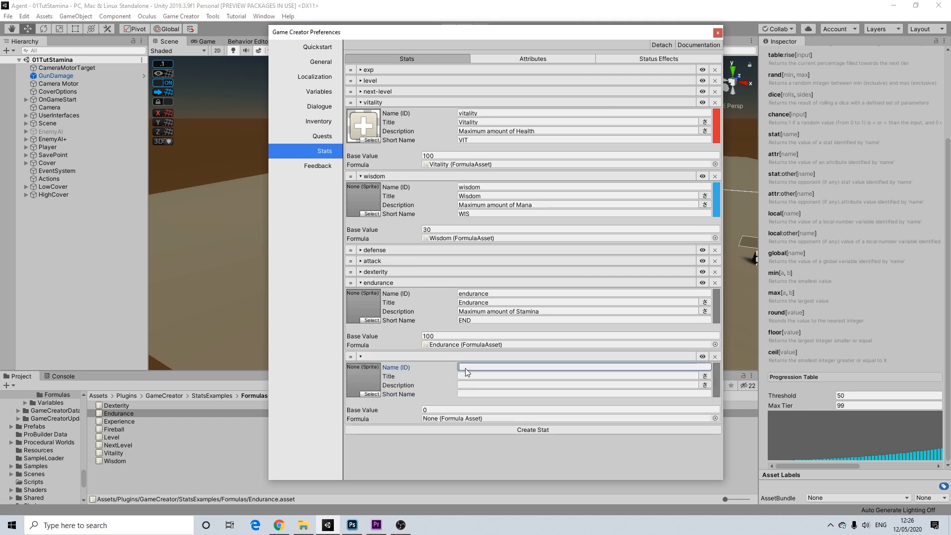
type("famine")
left_click(466, 376)
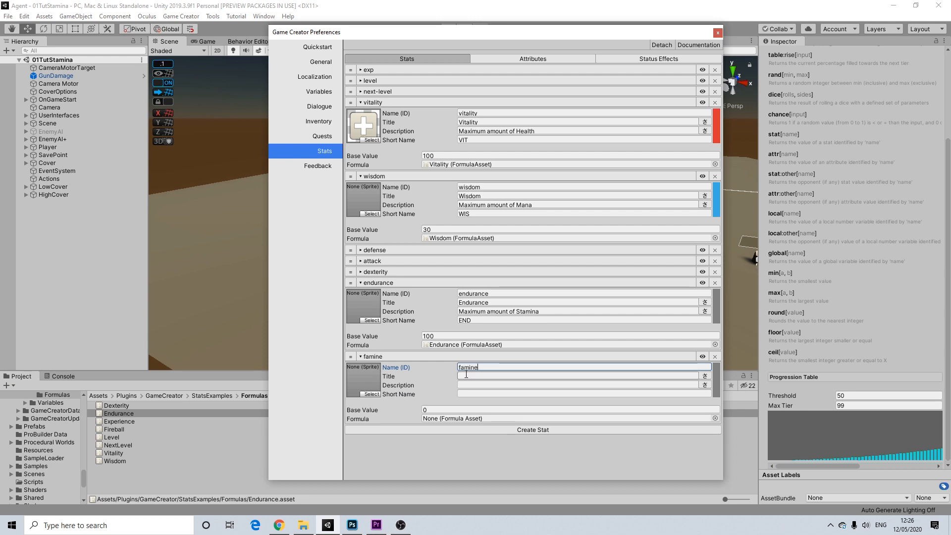
type("Famine")
Reuse the endurance stat's description for the famine stat, changing it to "Maximum amount of Hunger".
left_click(477, 394)
left_click_drag(557, 314, 368, 312)
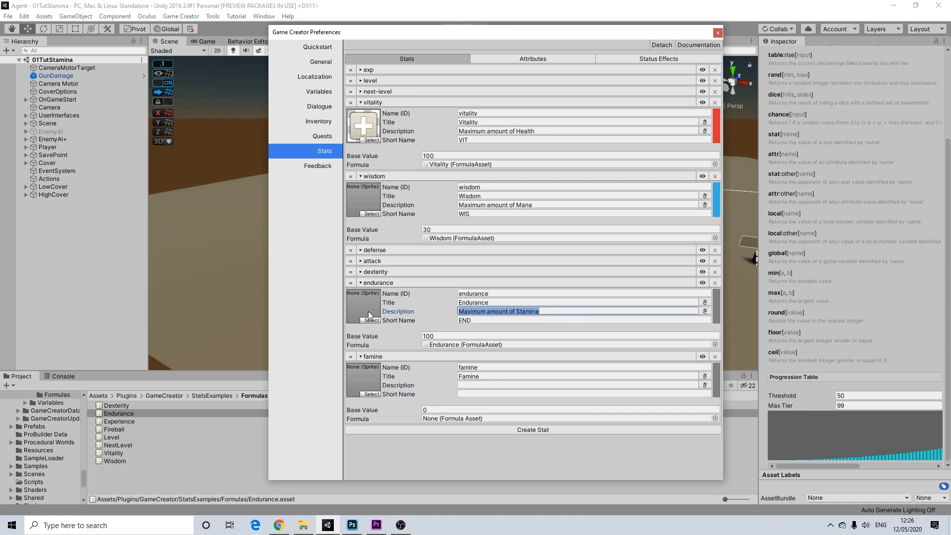
key("ctrl+c")
left_click(476, 385)
key("ctrl+v")
left_click_drag(540, 385, 517, 385)
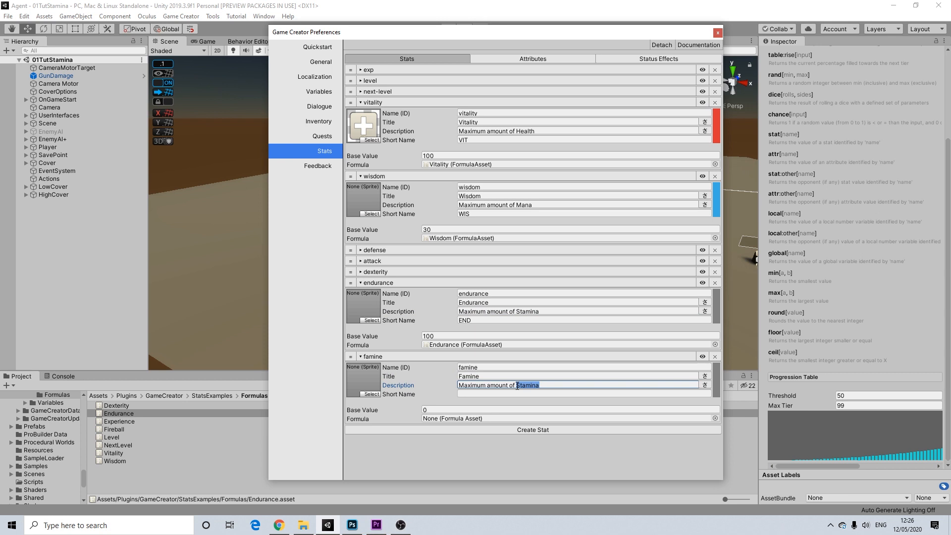
key("BackSpace")
Set the famine stat's short name to HUNG and its base value to 100.
left_click(499, 393)
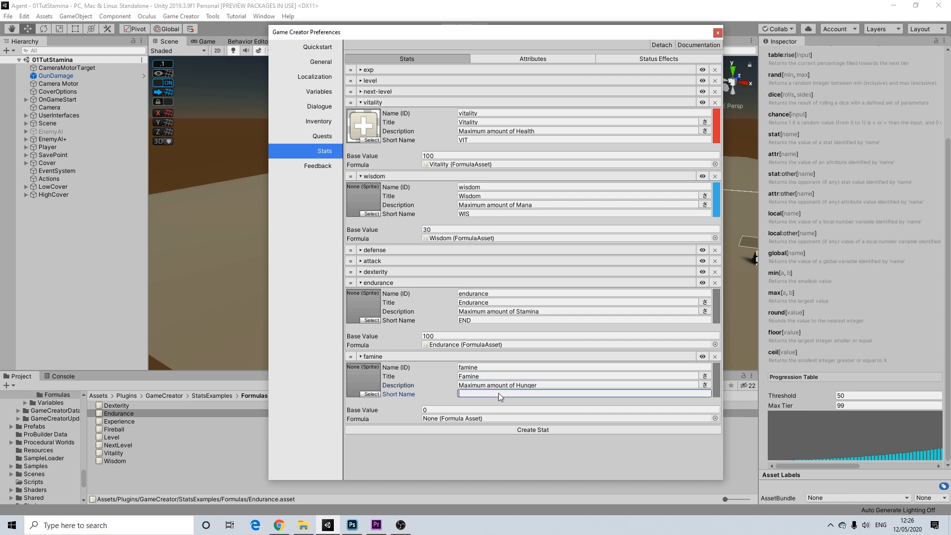
type("HUNG")
left_click(453, 409)
type("100")
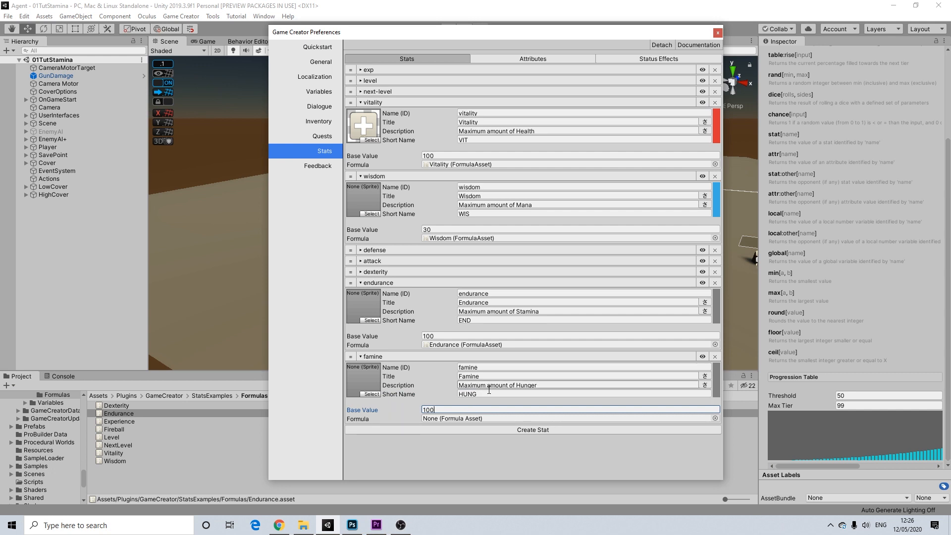
left_click(501, 59)
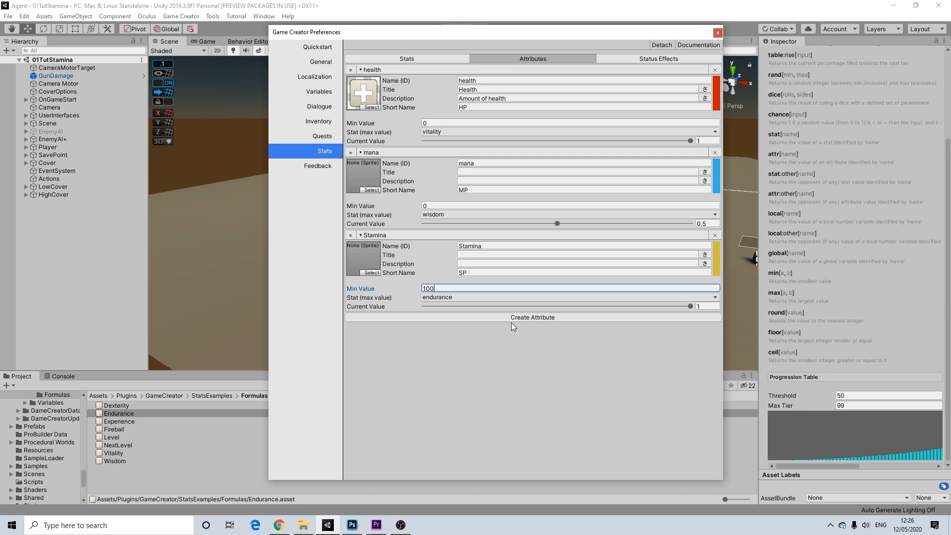
left_click(406, 55)
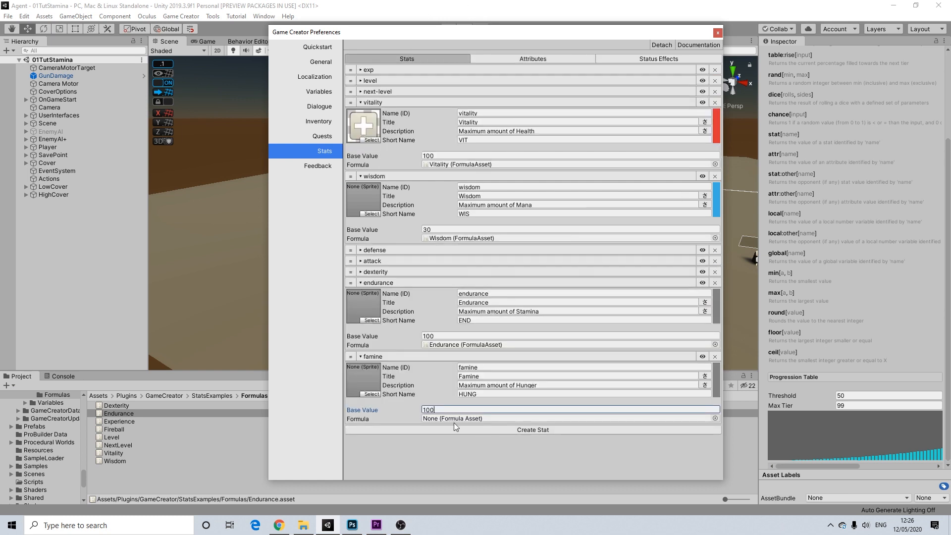
Create a new Game Creator stats formula named Hunger in the Formulas folder.
right_click(114, 485)
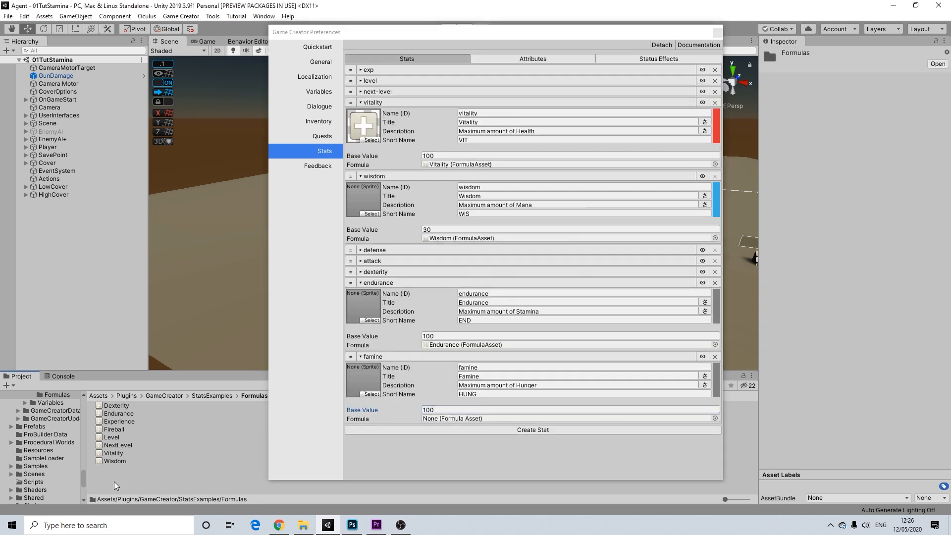
mouse_move(236, 226)
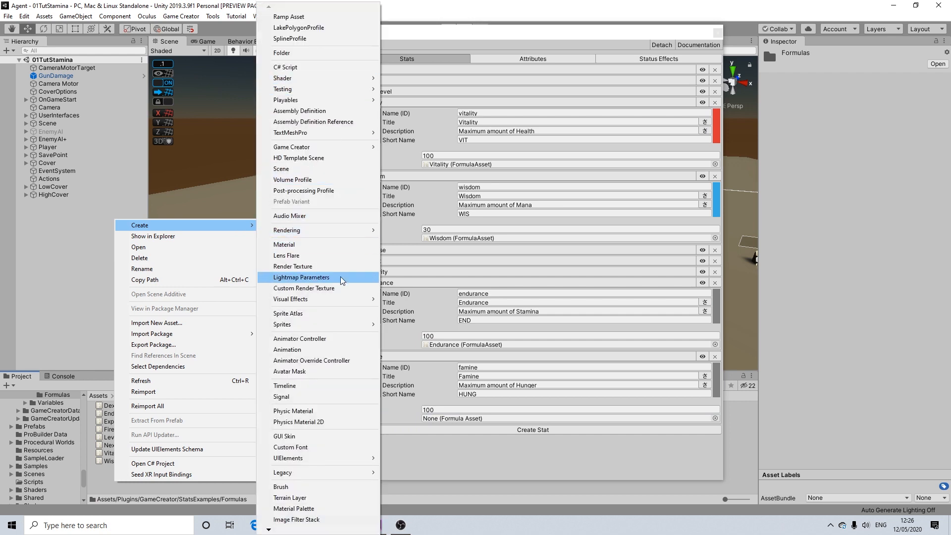
mouse_move(371, 151)
mouse_move(416, 148)
left_click(475, 148)
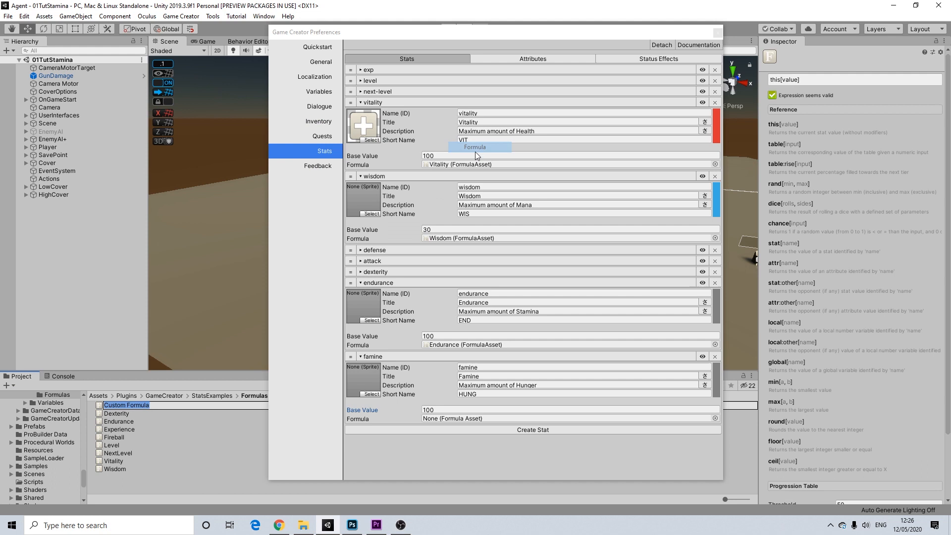
type("Hunger")
key("Return")
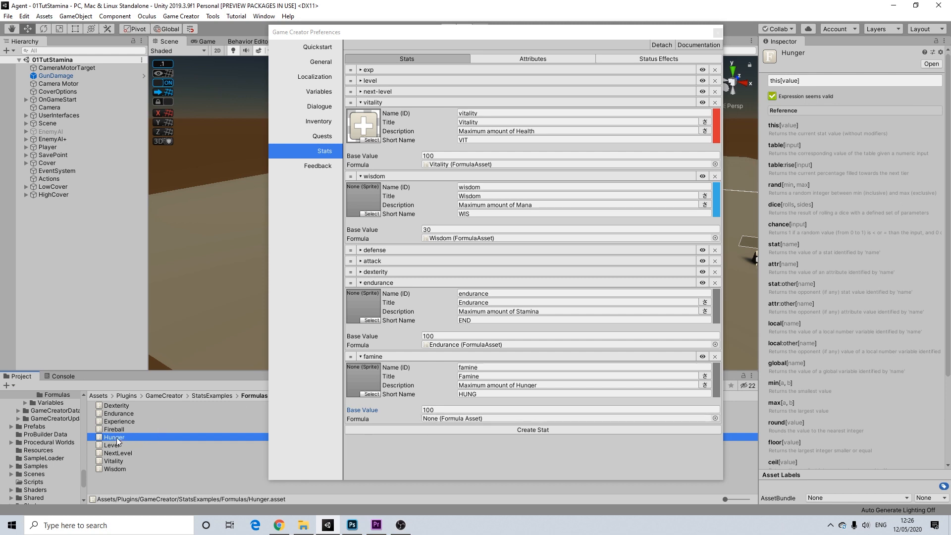
Assign the Hunger formula asset to the famine stat.
left_click_drag(117, 441, 473, 418)
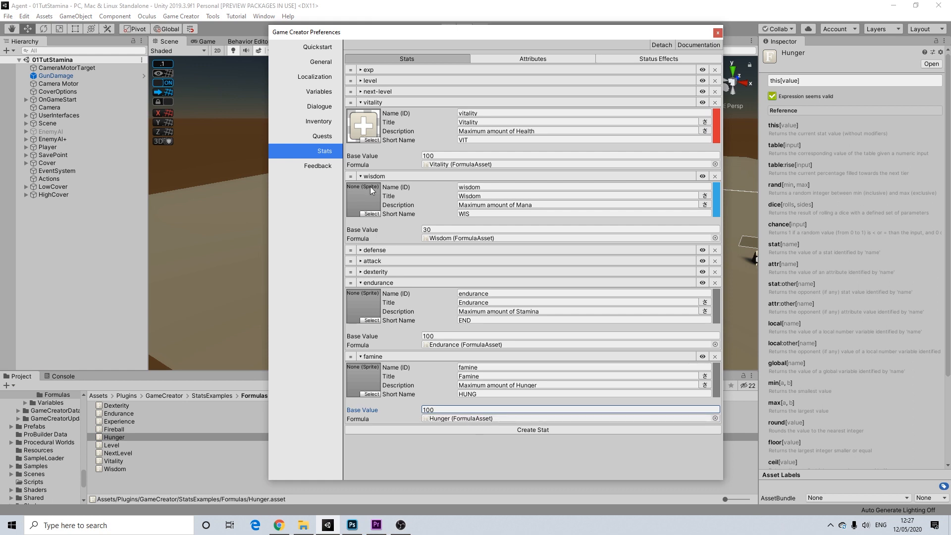
Create a new attribute with the name ID Hunger and the short name HG.
left_click(513, 58)
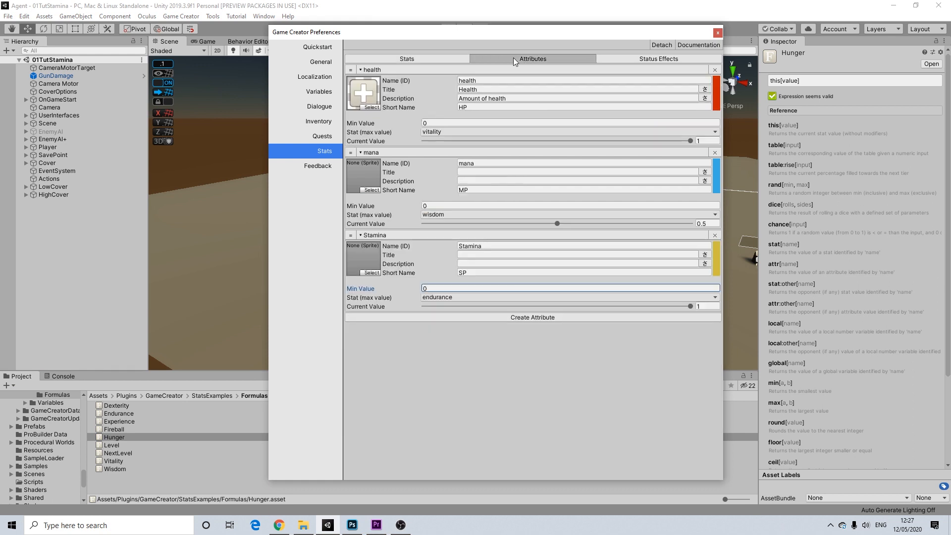
left_click(492, 317)
left_click(476, 329)
type("Hunmge")
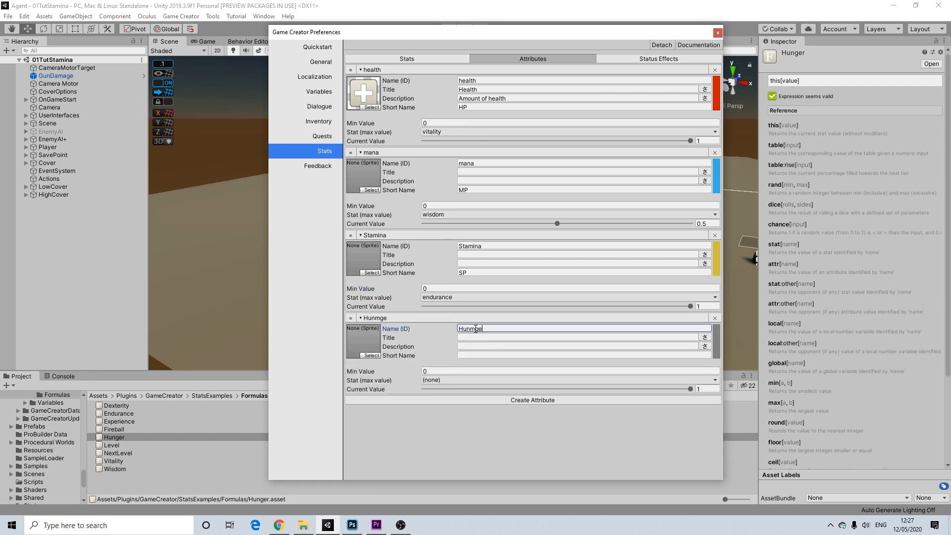
key("BackSpace")
key("BackSpace")
key("BackSpace")
type("ger")
left_click(463, 357)
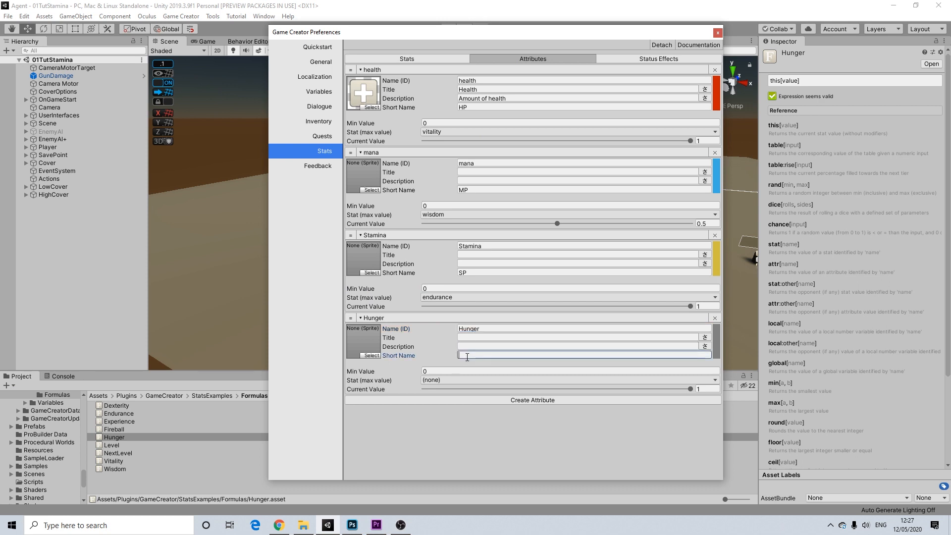
type("HG")
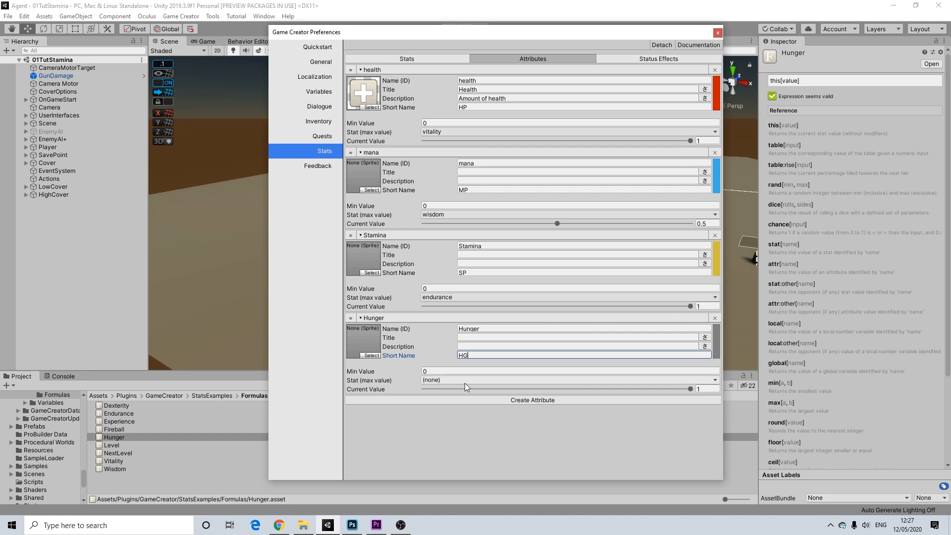
Change the famine stat's short name to FAM.
left_click(424, 58)
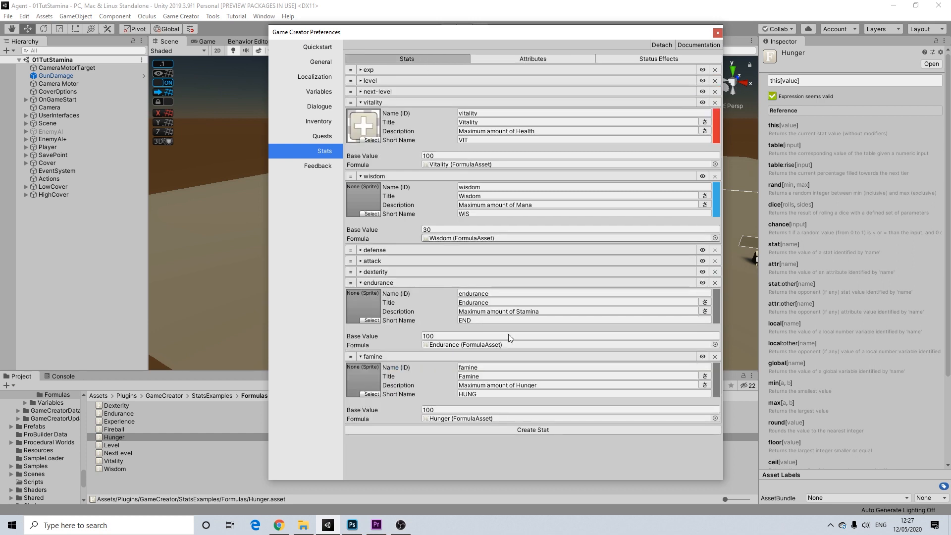
left_click(489, 393)
type("Fam")
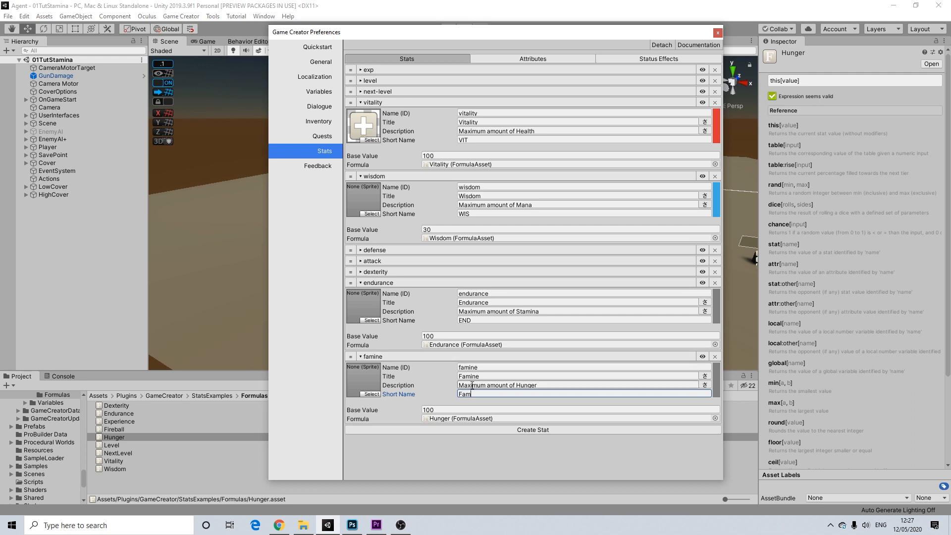
left_click(406, 394)
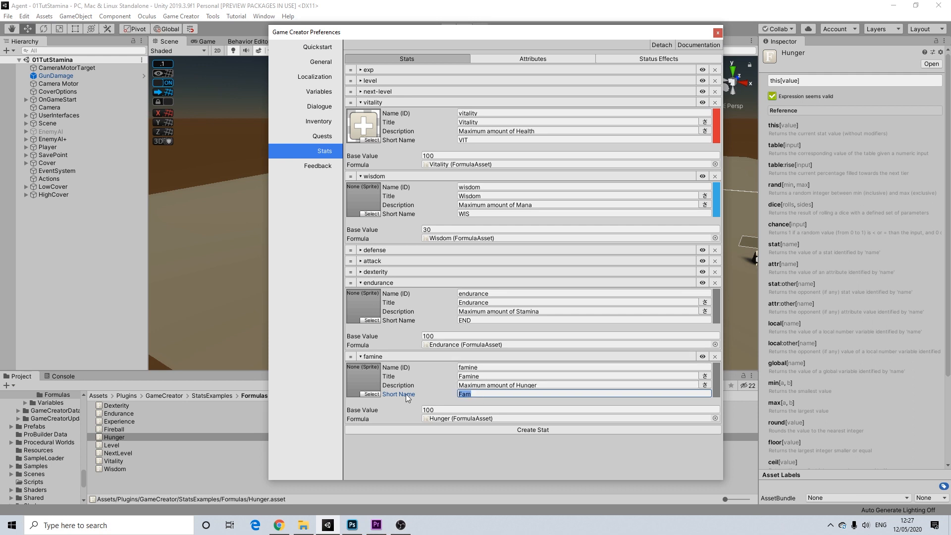
type("FAM")
Set the Hunger attribute's maximum value stat to famine and close the Game Creator preferences.
left_click(519, 60)
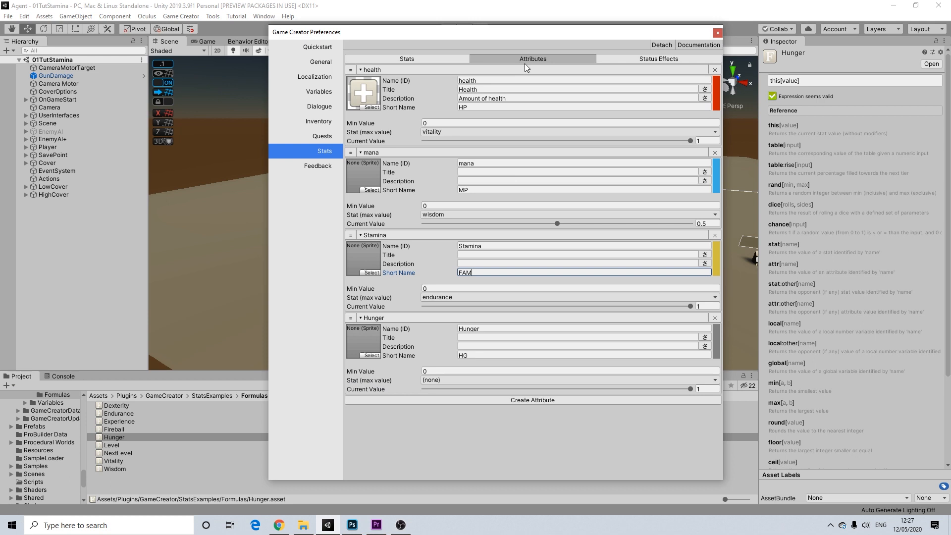
left_click(438, 381)
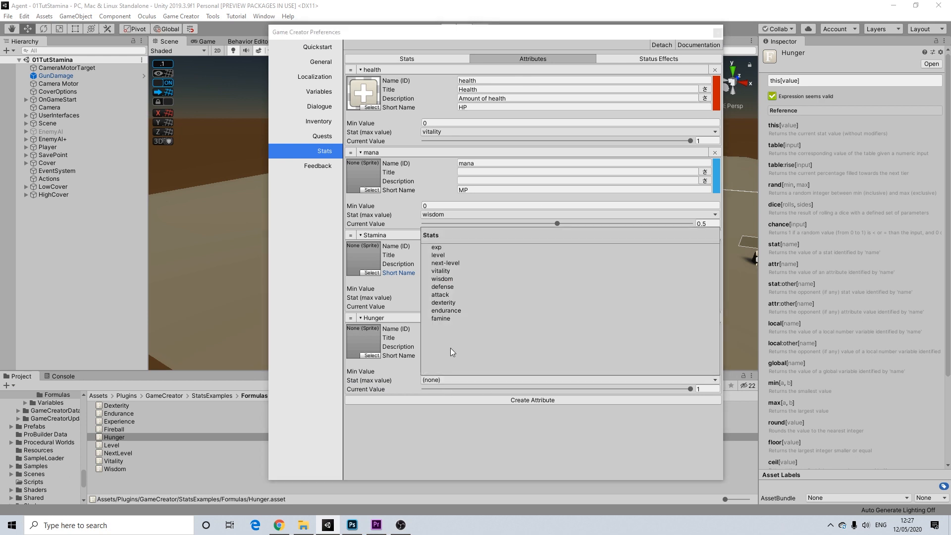
left_click(448, 320)
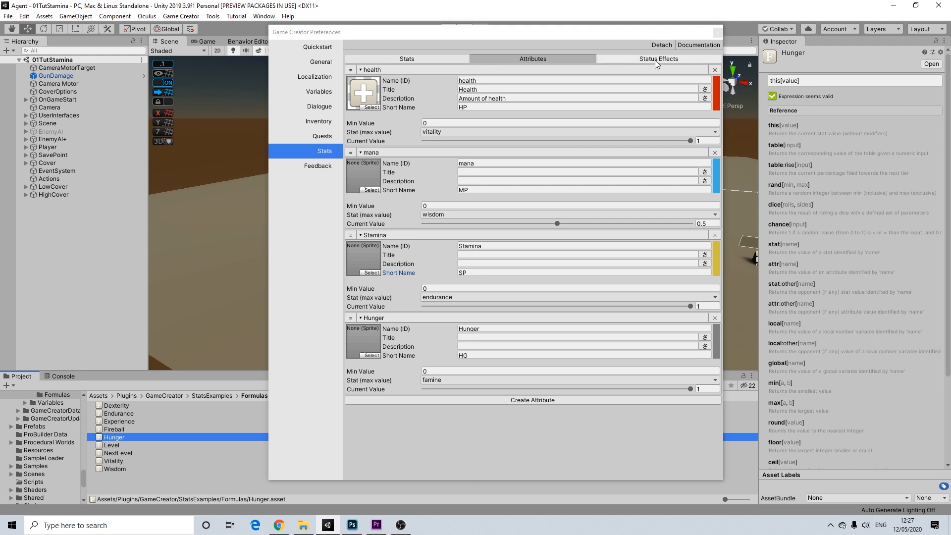
left_click(717, 34)
Select the PlayerUI canvas under UserInterfaces and show it whole in a 2D scene view.
middle_click_drag(350, 151, 307, 162)
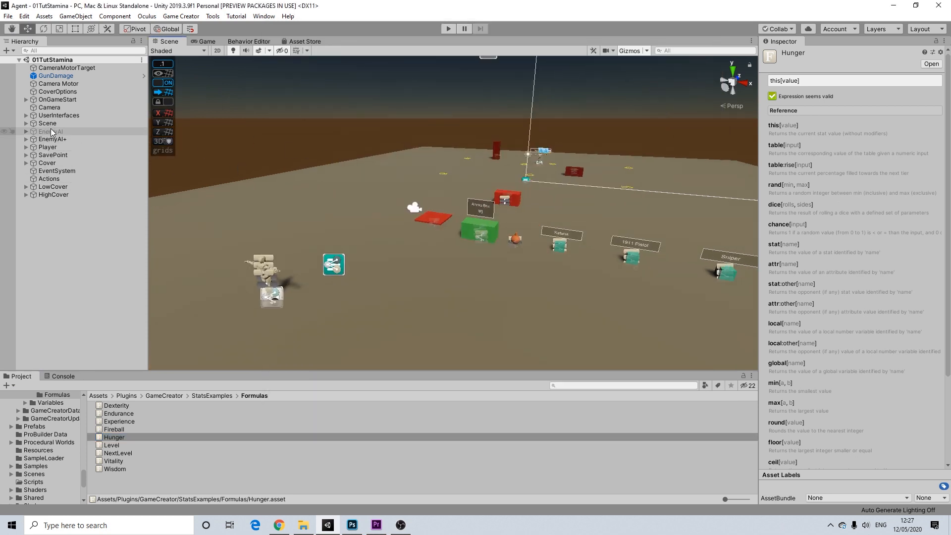
left_click(55, 148)
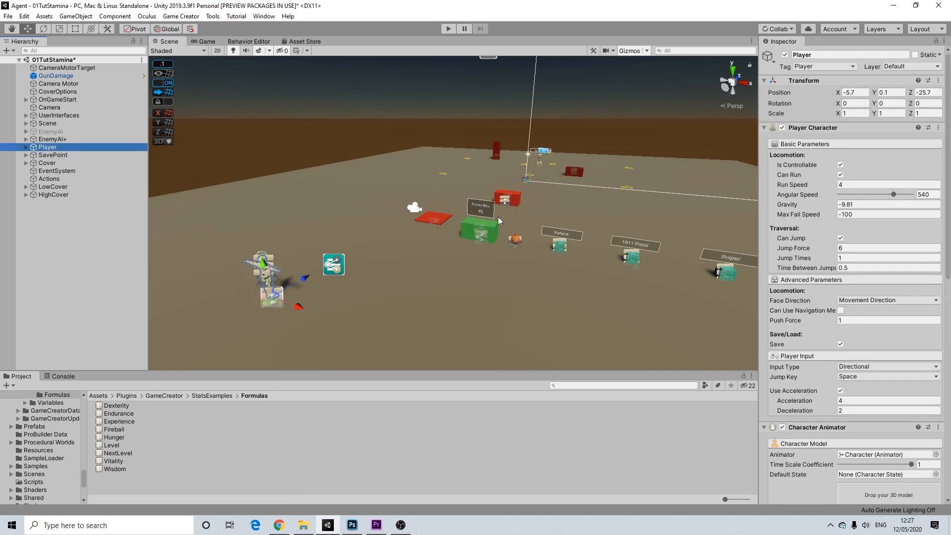
left_click(26, 115)
left_click(49, 132)
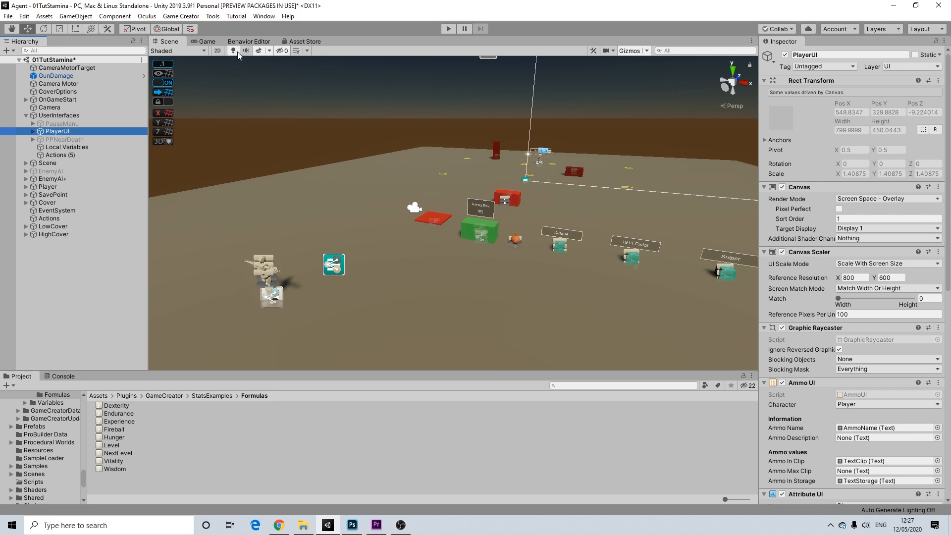
left_click(217, 51)
middle_click_drag(665, 205, 213, 333)
scroll(617, 194, "down", 15)
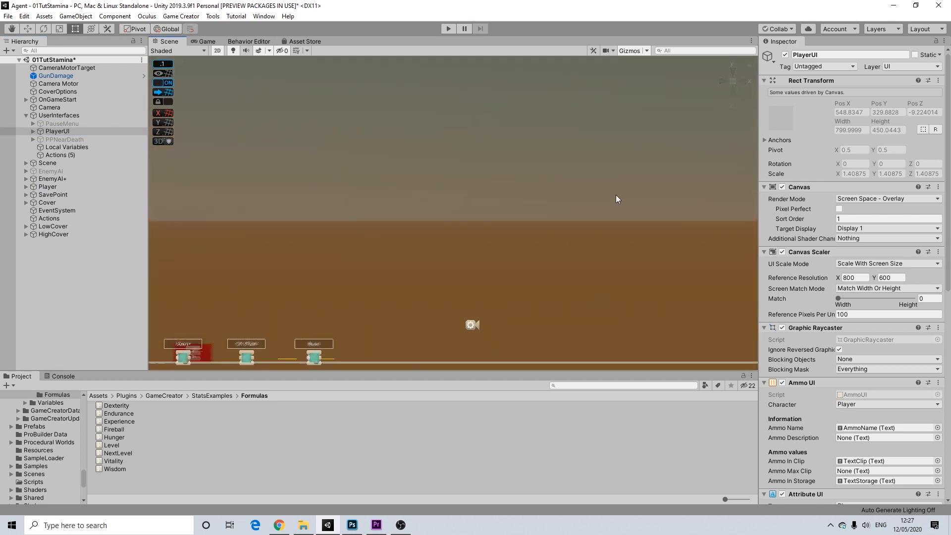
middle_click_drag(602, 210, 224, 384)
scroll(587, 151, "down", 15)
middle_click_drag(582, 158, 216, 347)
scroll(610, 161, "down", 10)
middle_click_drag(642, 156, 460, 256)
scroll(440, 259, "up", 2)
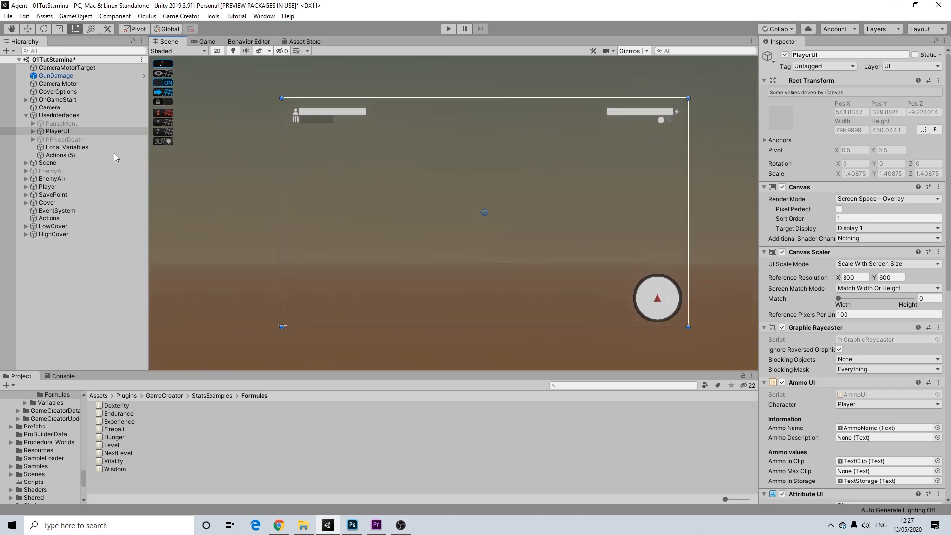
Duplicate the PowerBackground object inside PlayerUI and rename the copy StaminaBackground.
left_click(33, 131)
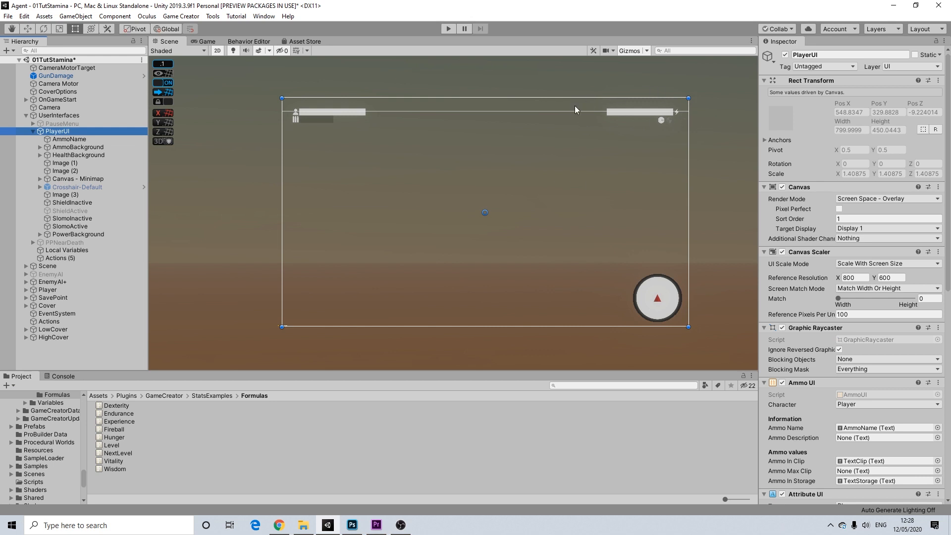
left_click(85, 236)
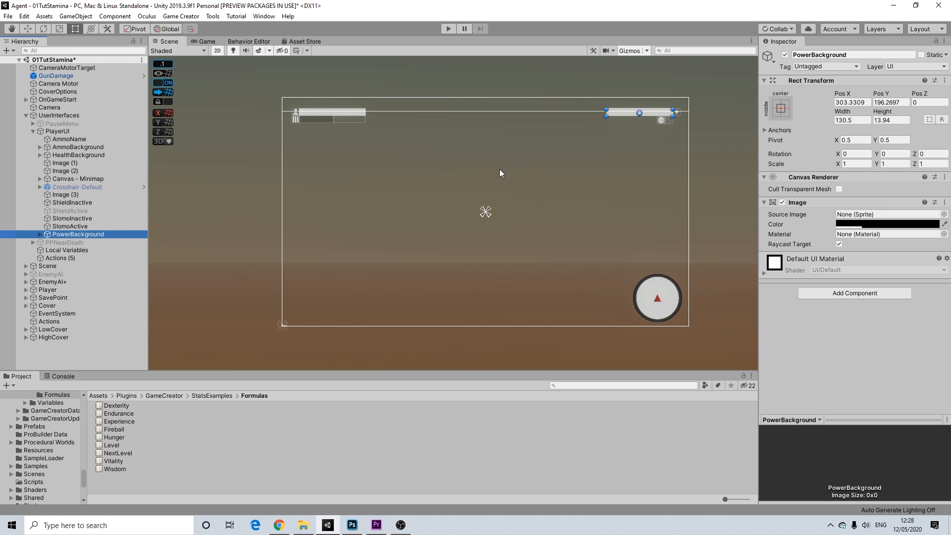
key("ctrl+d")
right_click(69, 242)
left_click(95, 274)
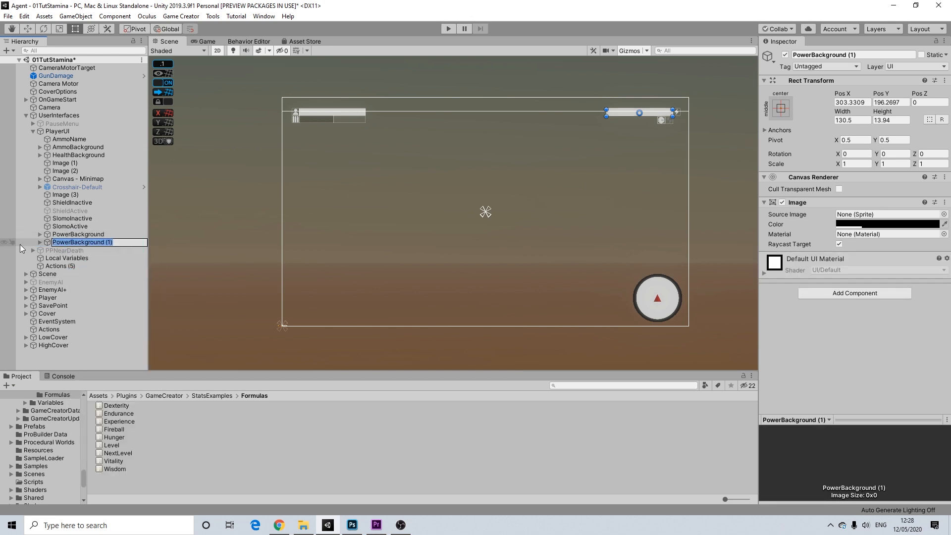
type("Sami")
key("BackSpace")
key("BackSpace")
key("BackSpace")
type("taminaBackground")
key("Return")
Rename StaminaBackground's two children, PowerDelay and Powerbar, to StaminaDelay and Staminabar.
left_click(40, 242)
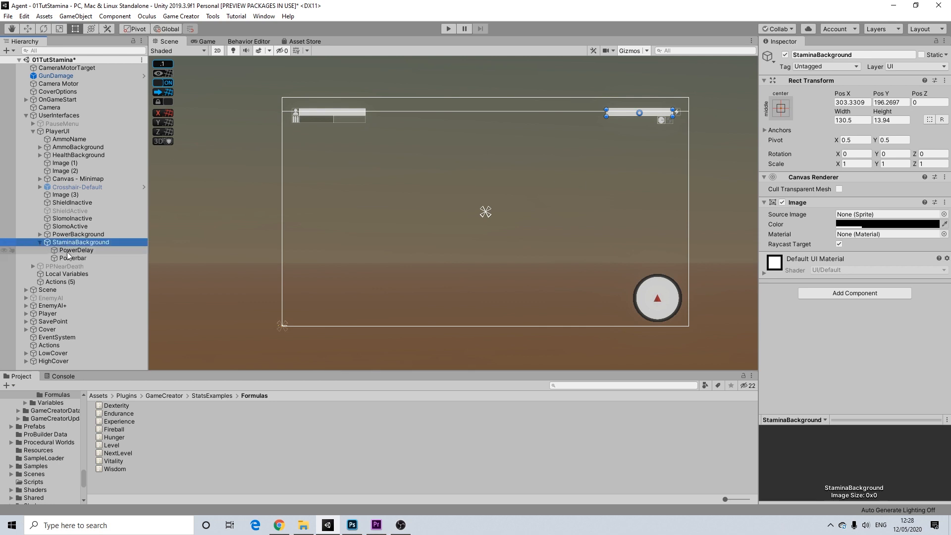
right_click(67, 252)
left_click(84, 284)
left_click_drag(78, 251, 45, 255)
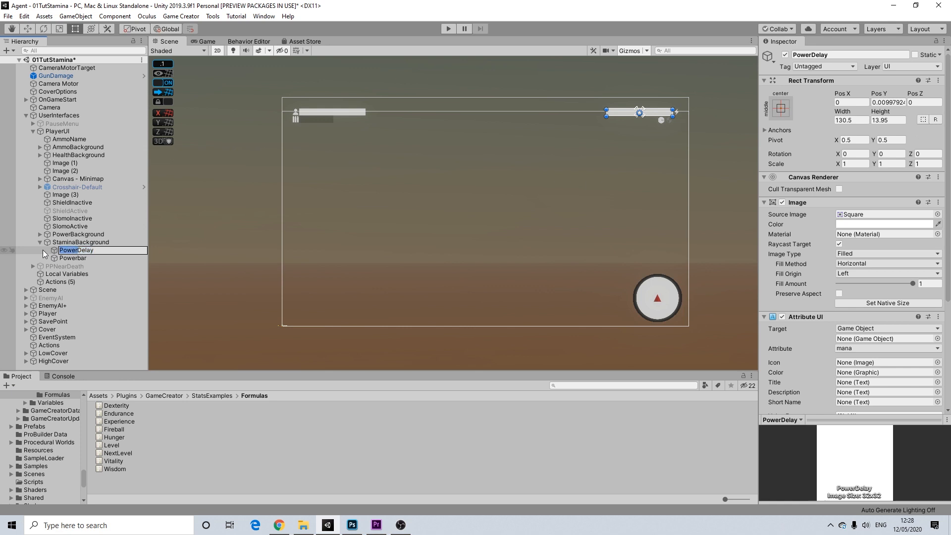
type("Stamina")
right_click(72, 262)
left_click(86, 291)
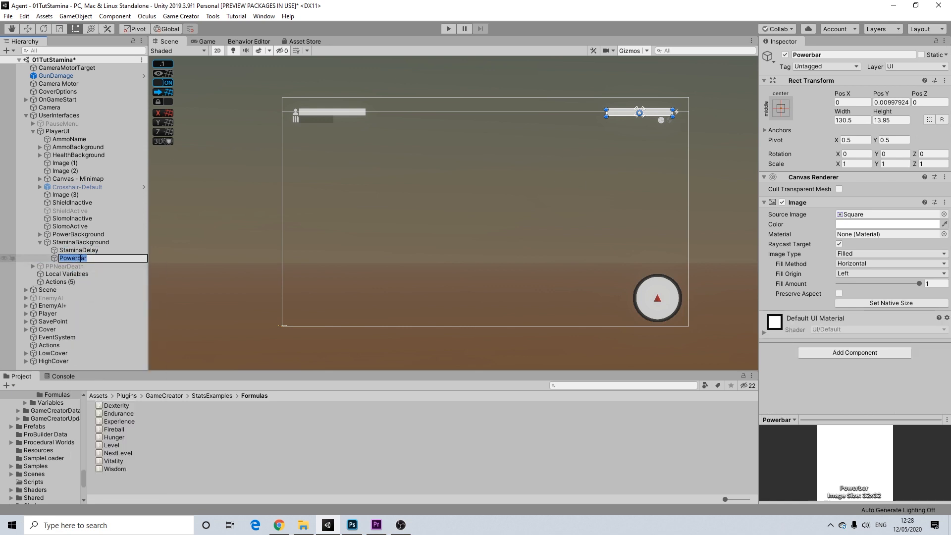
left_click_drag(78, 258, 1, 258)
type("Stamina")
key("Return")
Set the attribute in StaminaDelay's Attribute UI component to Stamina.
left_click(85, 242)
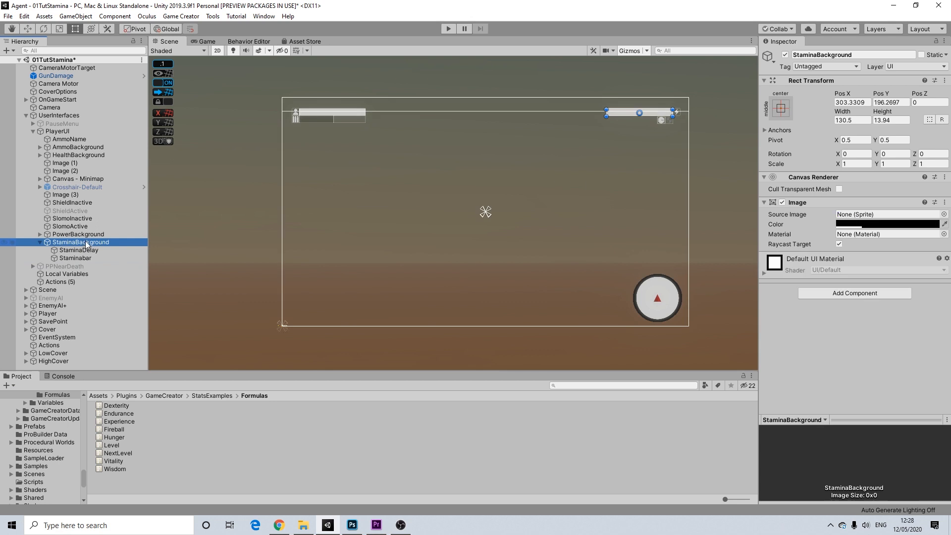
left_click(79, 250)
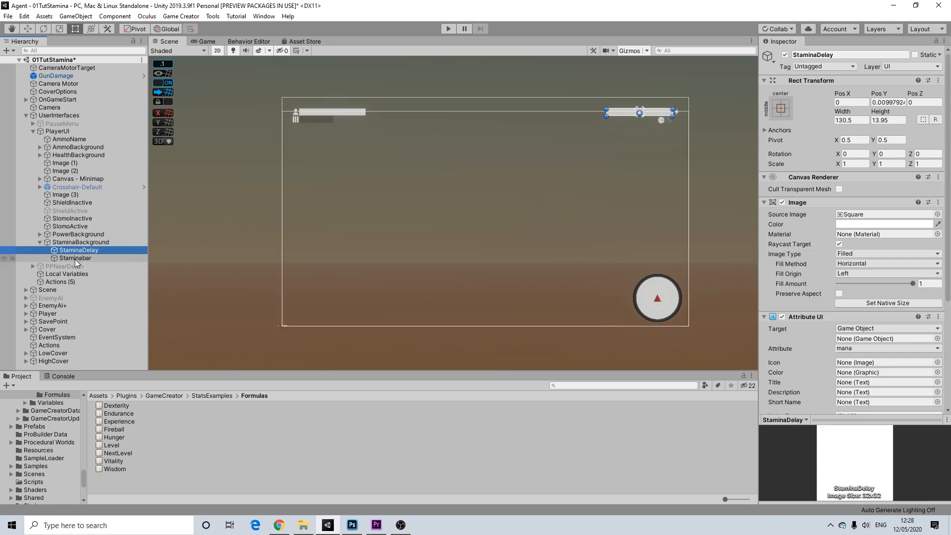
left_click(849, 349)
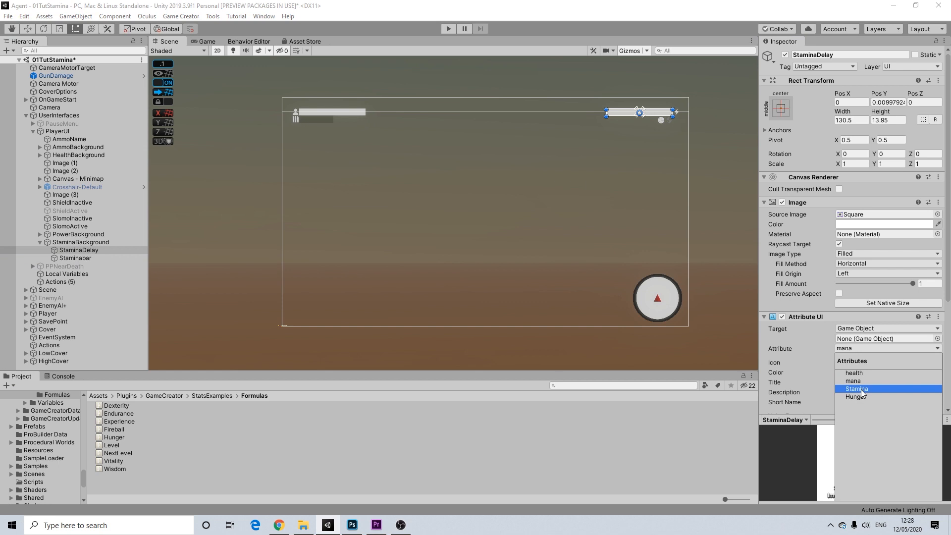
left_click(861, 389)
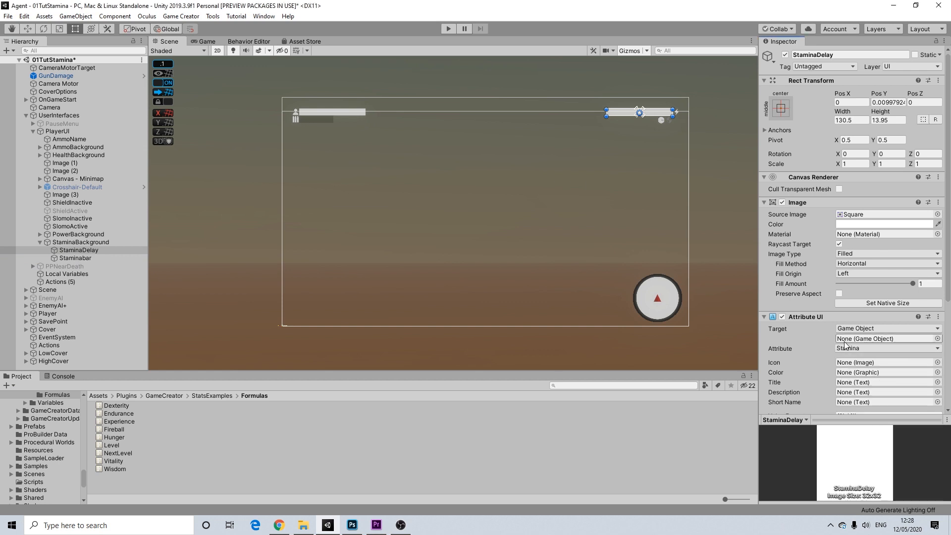
scroll(872, 349, "down", 5)
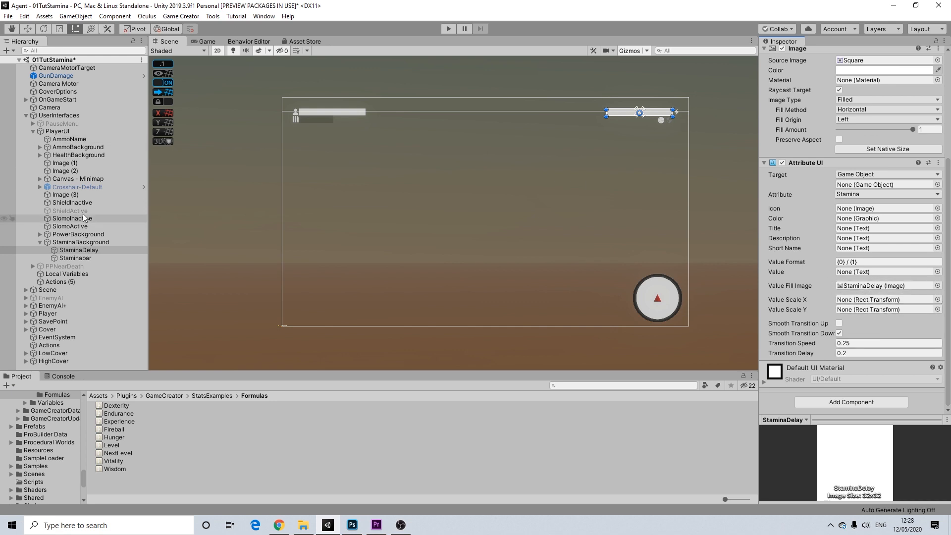
Move StaminaBackground to the horizontal centre near the canvas's lower edge, at about Pos Y -188.
left_click(80, 241)
left_click_drag(659, 113, 558, 226)
left_click_drag(494, 298, 501, 310)
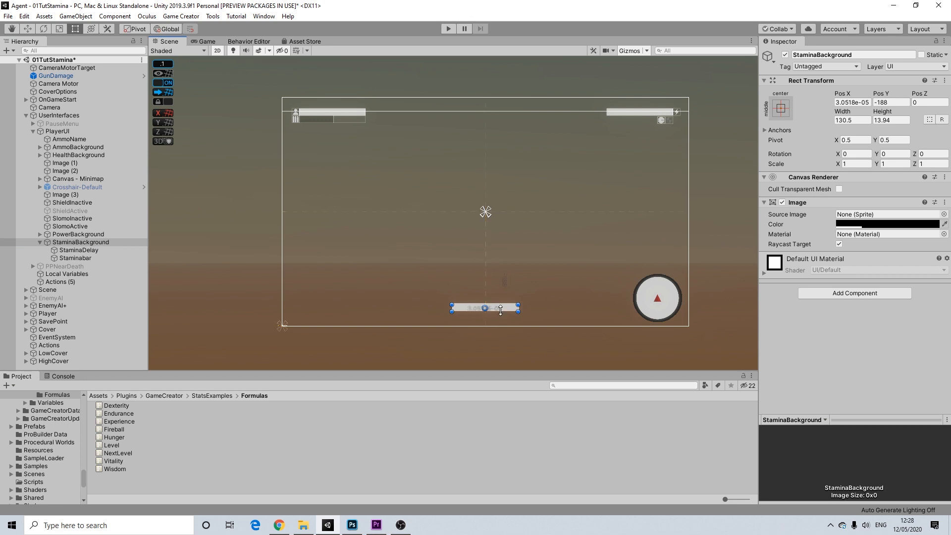
Duplicate StaminaBackground and rename the copy HungerBackground.
right_click(78, 243)
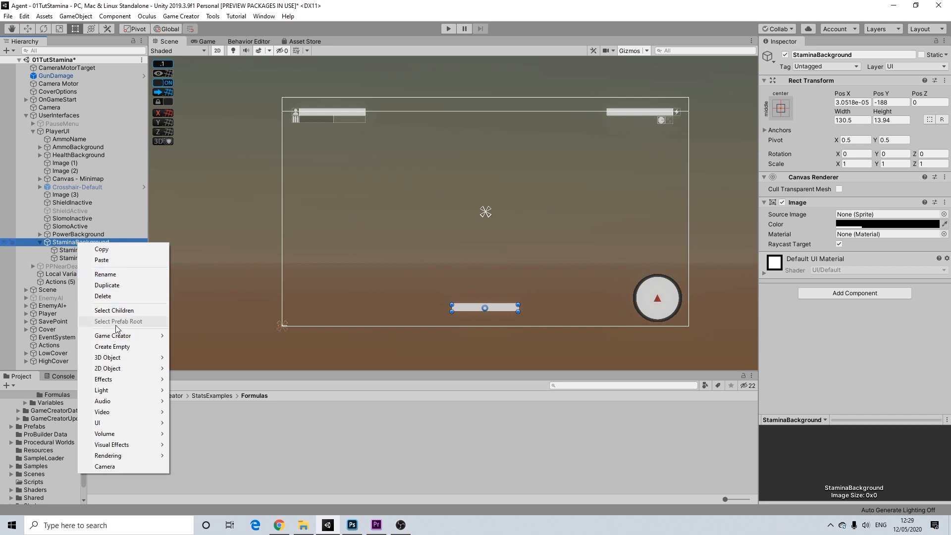
left_click(63, 249)
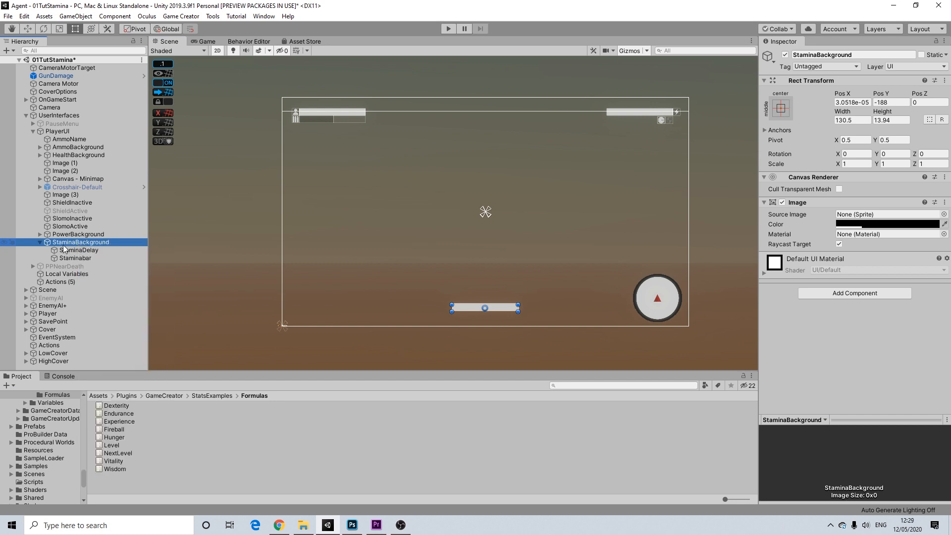
key("ctrl+d")
right_click(66, 264)
left_click(99, 295)
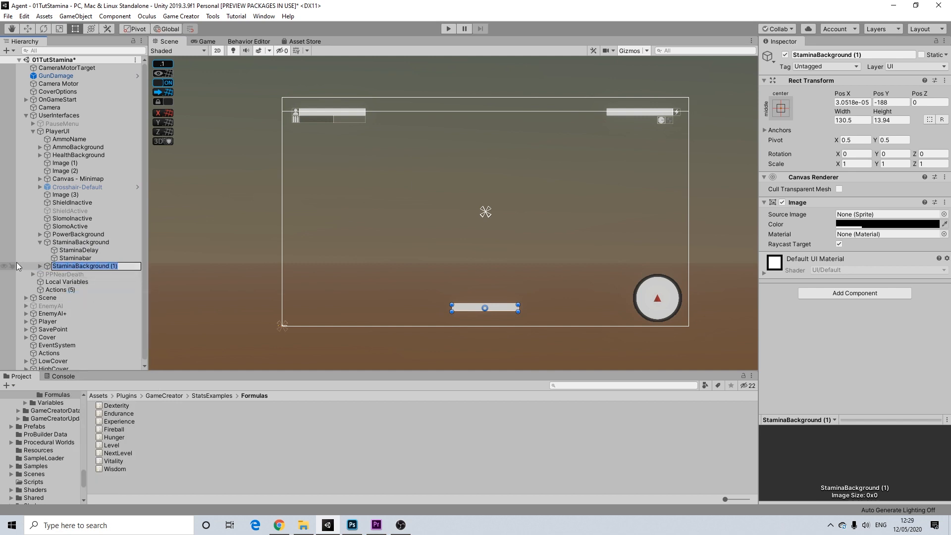
type("HungerBackground")
key("Return")
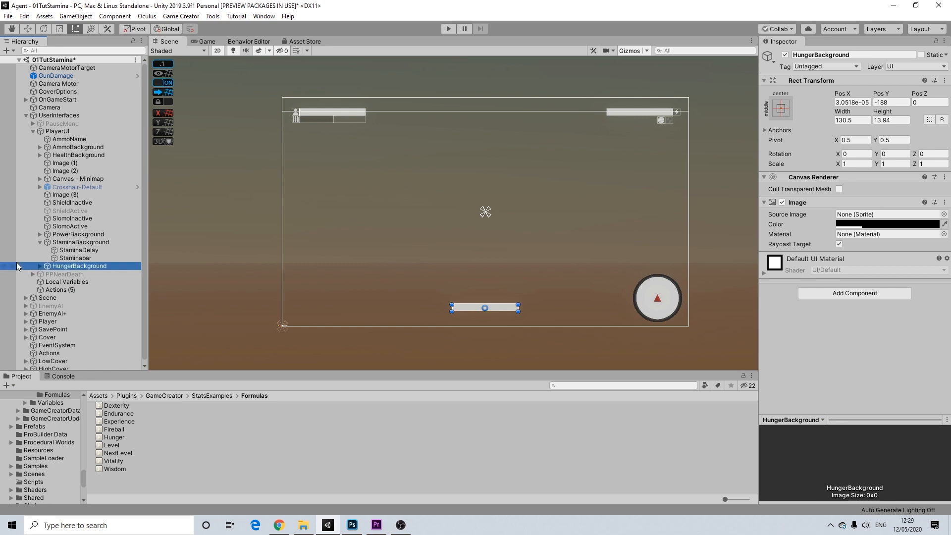
Move HungerBackground just above the stamina bar, at about Pos Y -169.4.
left_click(494, 308)
mouse_move(496, 308)
left_mouse_down()
mouse_move(496, 295)
mouse_move(496, 321)
mouse_move(495, 295)
left_mouse_up()
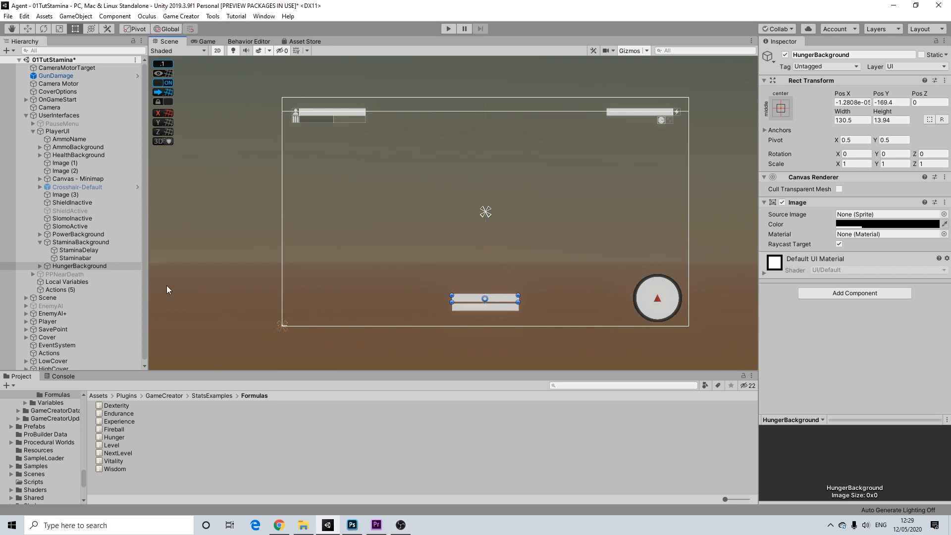
Set the Attribute UI attribute of the StaminaDelay inside HungerBackground to Hunger.
left_click(39, 266)
left_click(39, 267)
left_click(76, 275)
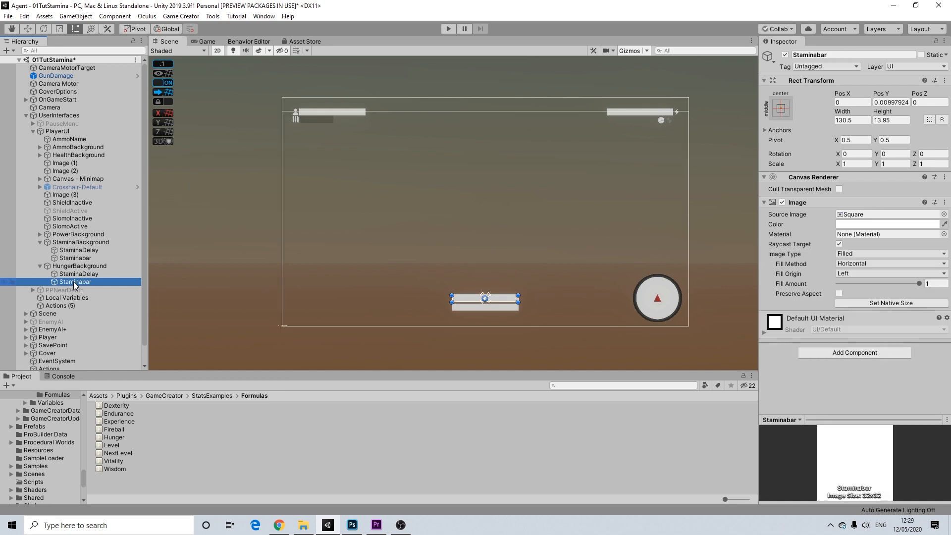
left_click(862, 349)
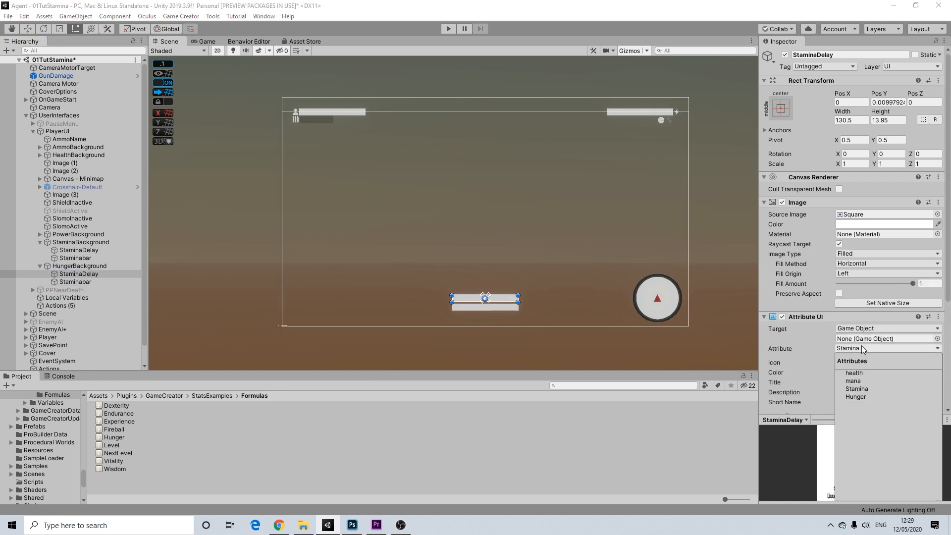
left_click(853, 397)
scroll(468, 323, "up", 2)
scroll(468, 327, "up", 5)
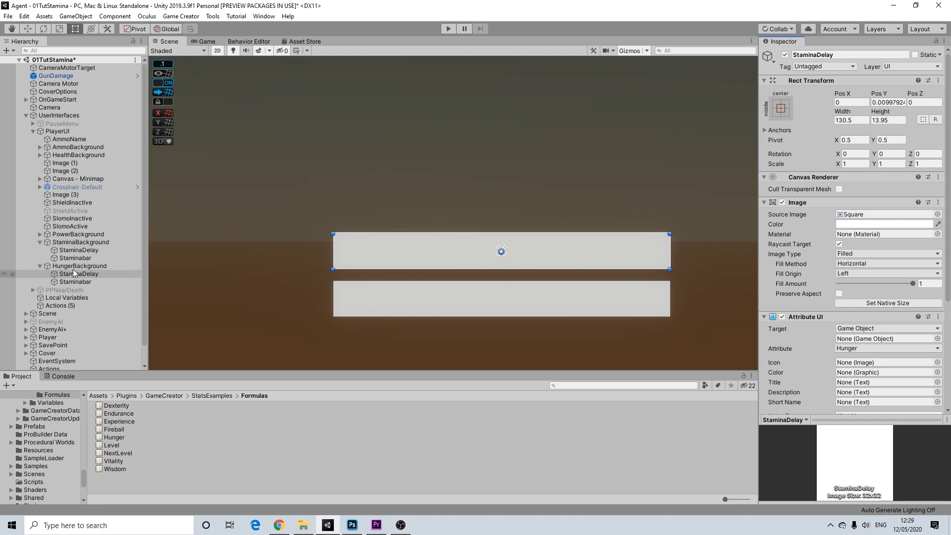
left_click(553, 259)
left_click_drag(527, 231, 526, 252)
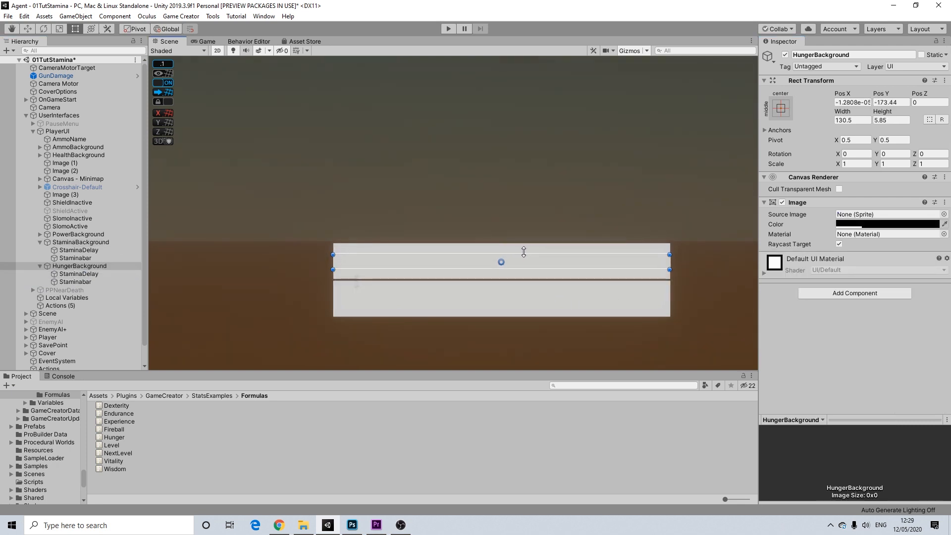
key("ctrl+z")
left_click(76, 282)
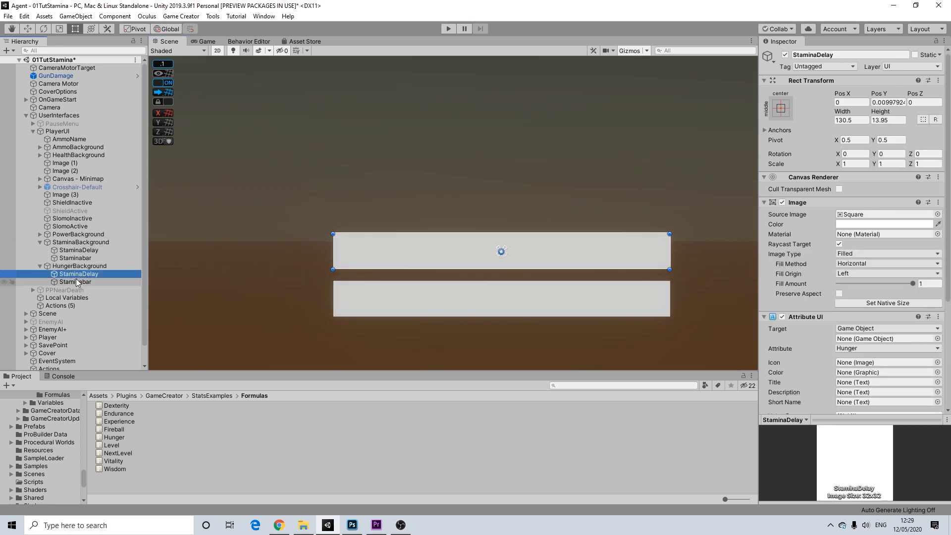
left_click_drag(499, 234, 500, 251)
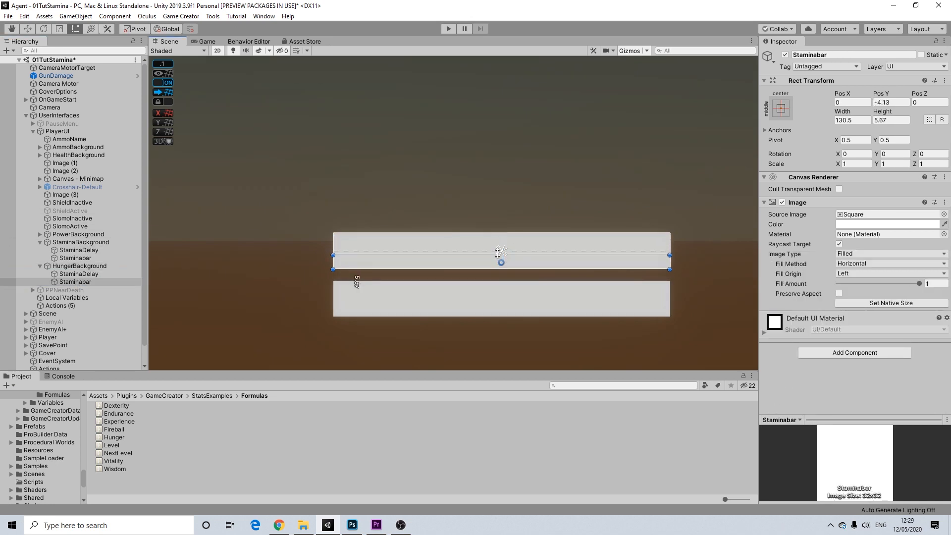
left_click(82, 274)
left_click_drag(450, 233, 450, 253)
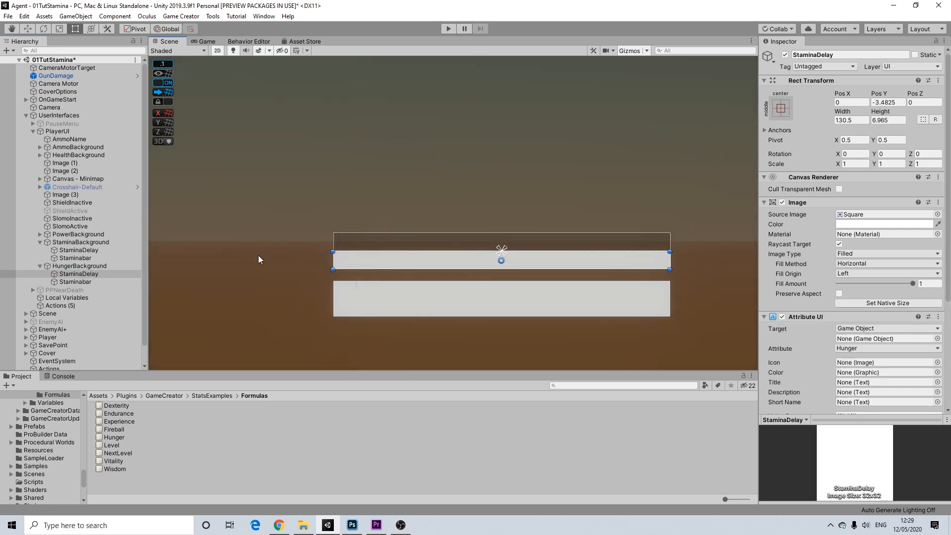
left_click(80, 266)
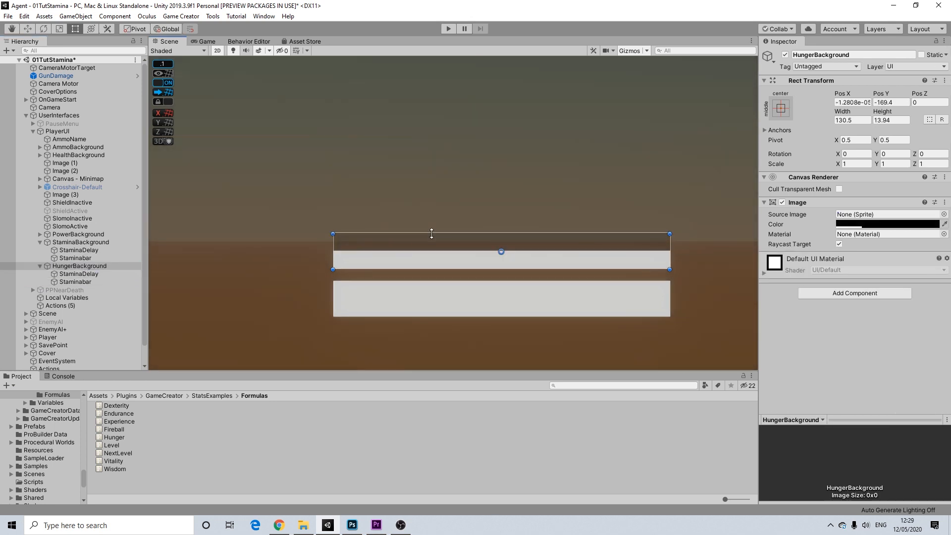
left_click(85, 273)
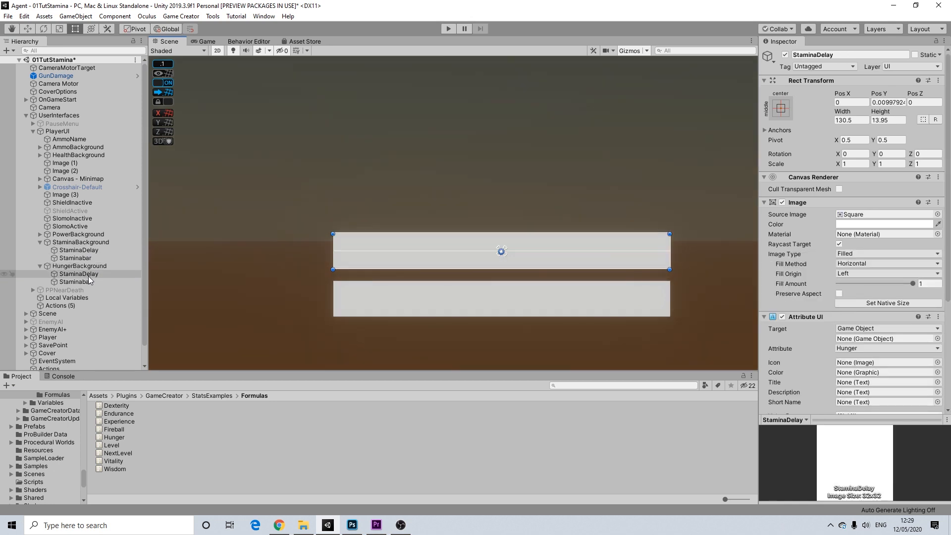
left_click(88, 280)
key("ctrl+z")
key("ctrl+z")
key("ctrl+z")
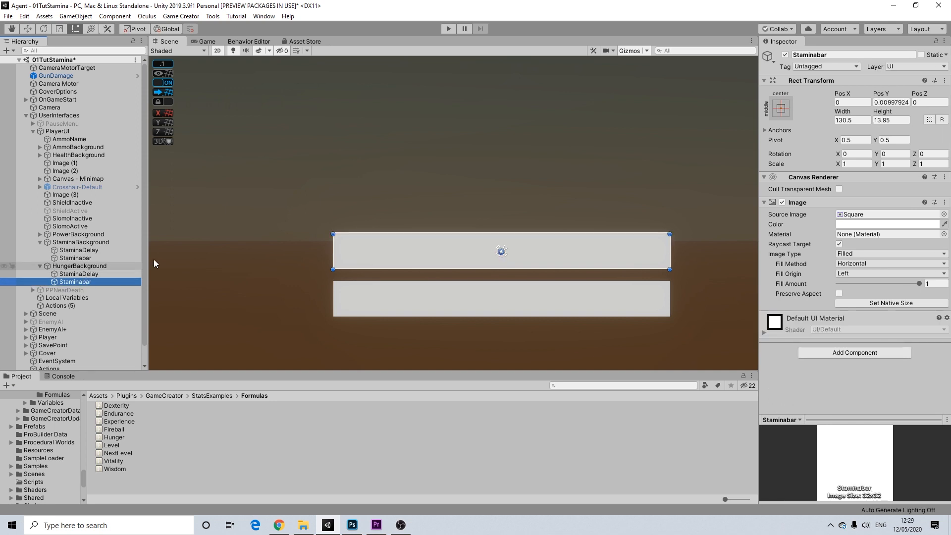
Unparent StaminaDelay and Staminabar from HungerBackground, and resize all three together to about 4.14 high at about Pos Y -177.4, just above the stamina bar.
left_click(82, 274, "ctrl")
left_click_drag(82, 275, 55, 264)
left_click(69, 281, "ctrl")
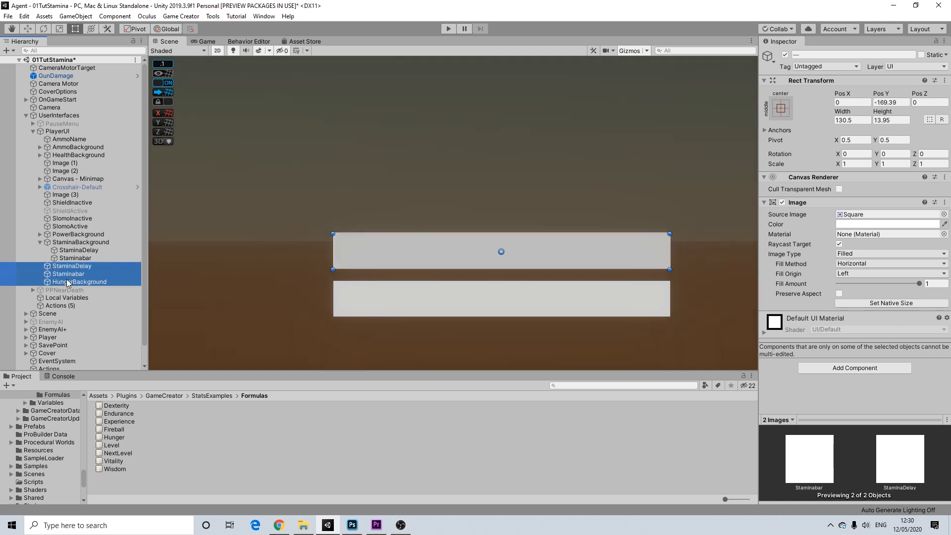
left_click_drag(453, 234, 444, 273)
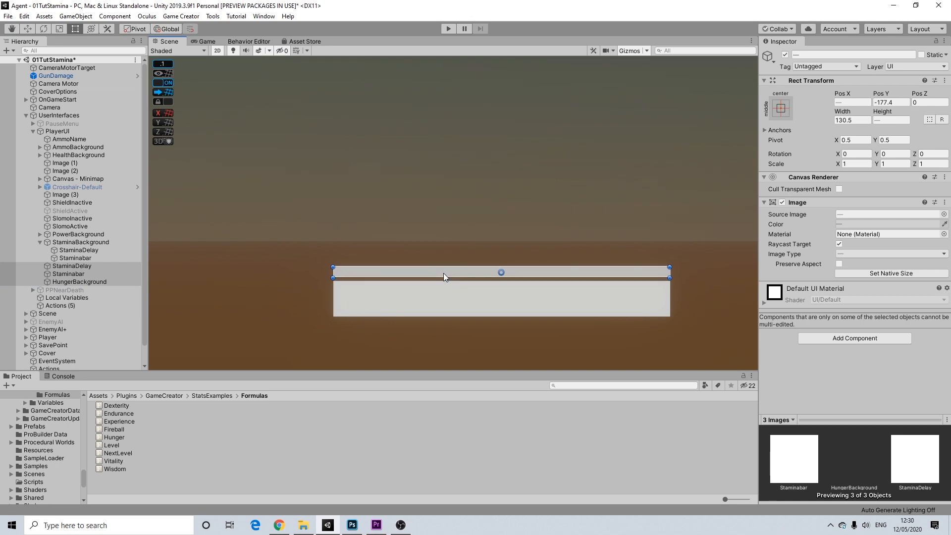
Nest the unparented StaminaDelay and Staminabar under HungerBackground again, and rename that StaminaDelay as HungerDelay.
left_click(81, 266, "shift")
left_click_drag(82, 268, 79, 282)
left_click(73, 275)
right_click(73, 275)
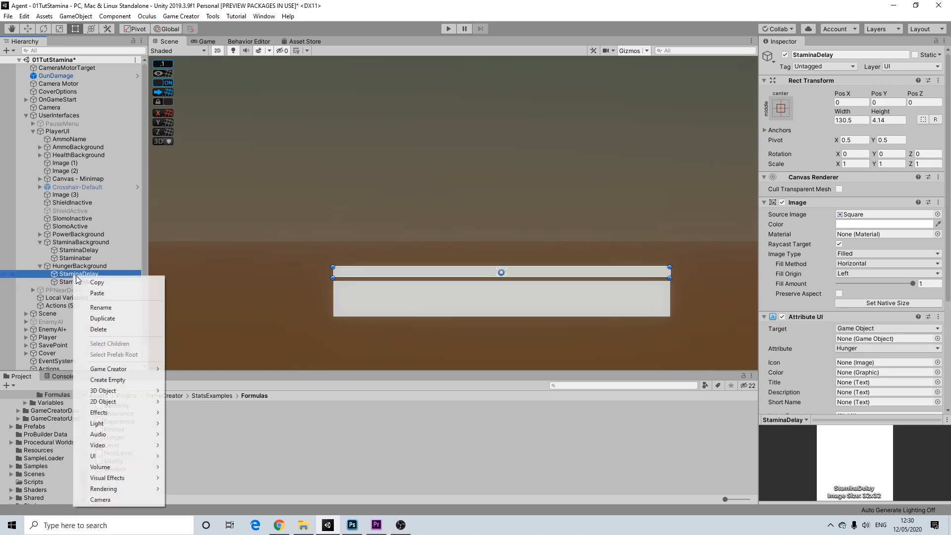
left_click(98, 308)
left_click_drag(82, 273, 20, 276)
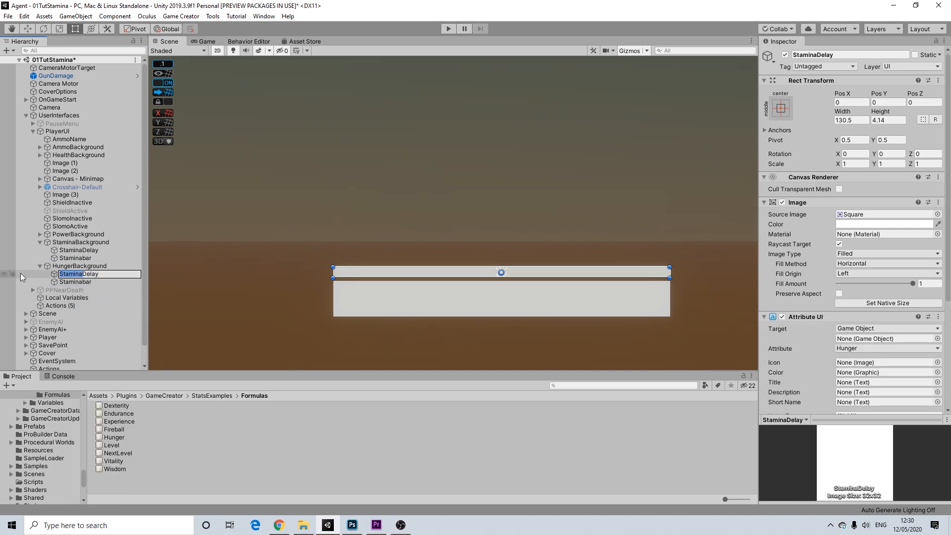
type("Hunger")
key("Return")
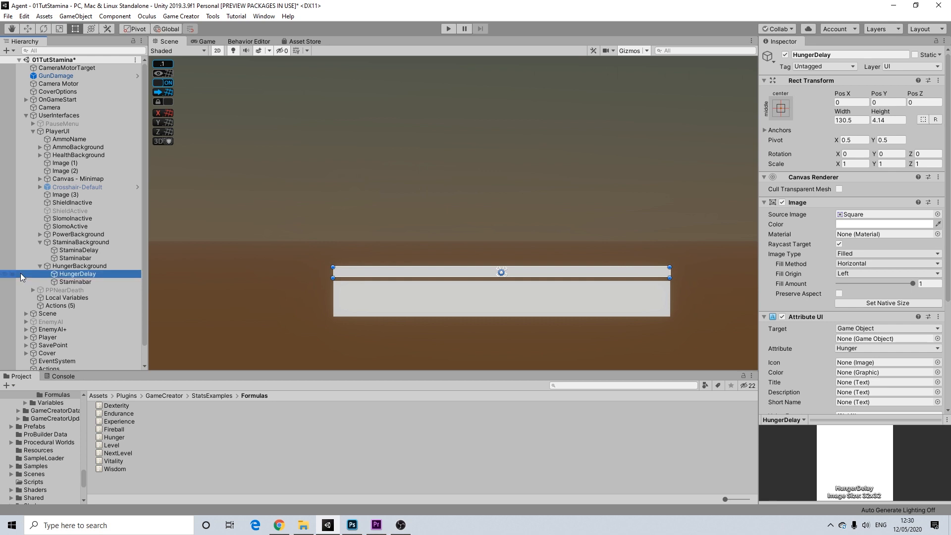
Rename the Staminabar inside HungerBackground as Hungerbar.
right_click(58, 282)
left_click(89, 309)
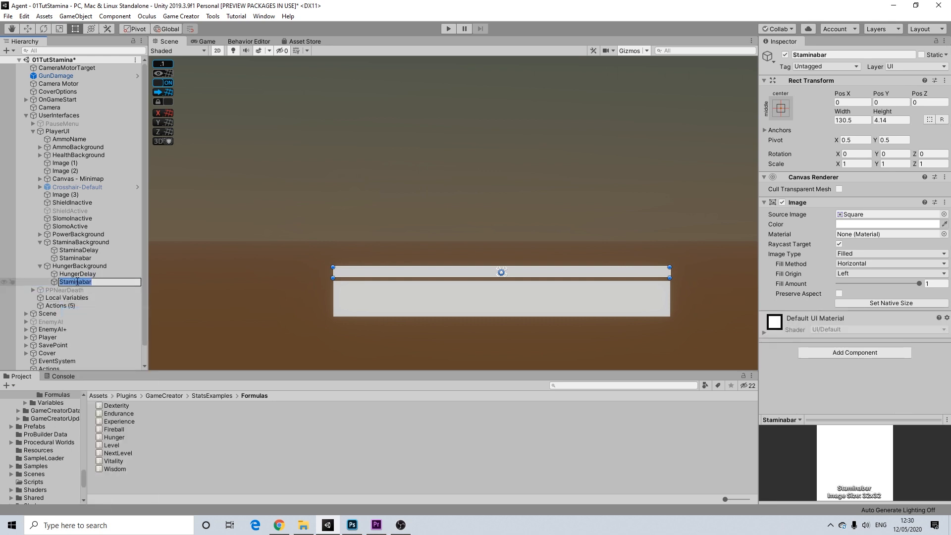
type("Hunger")
key("Delete")
key("Return")
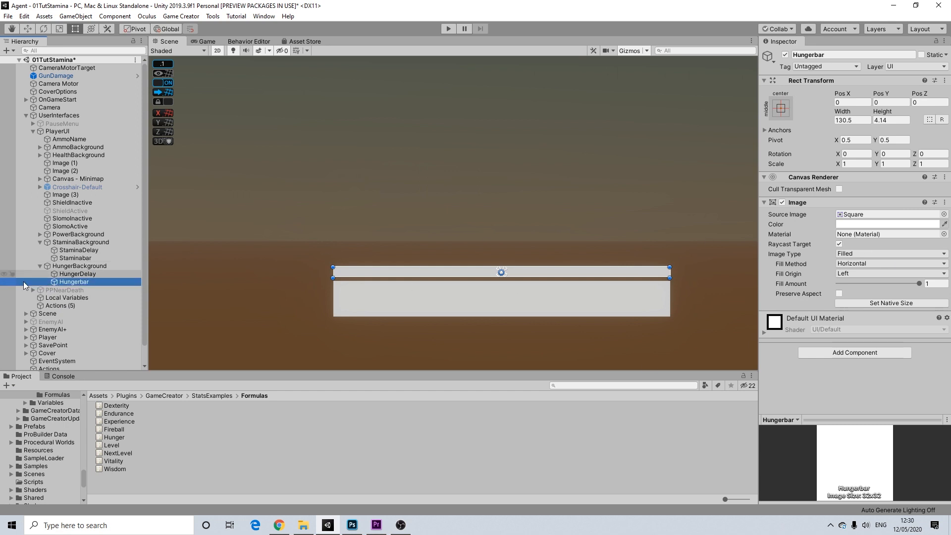
left_click(78, 274)
scroll(936, 333, "down", 5)
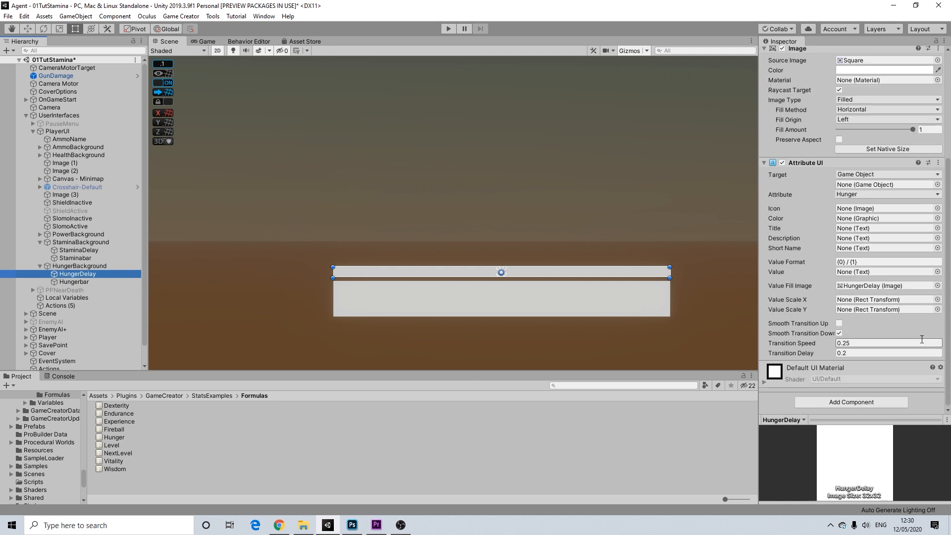
left_click(66, 267)
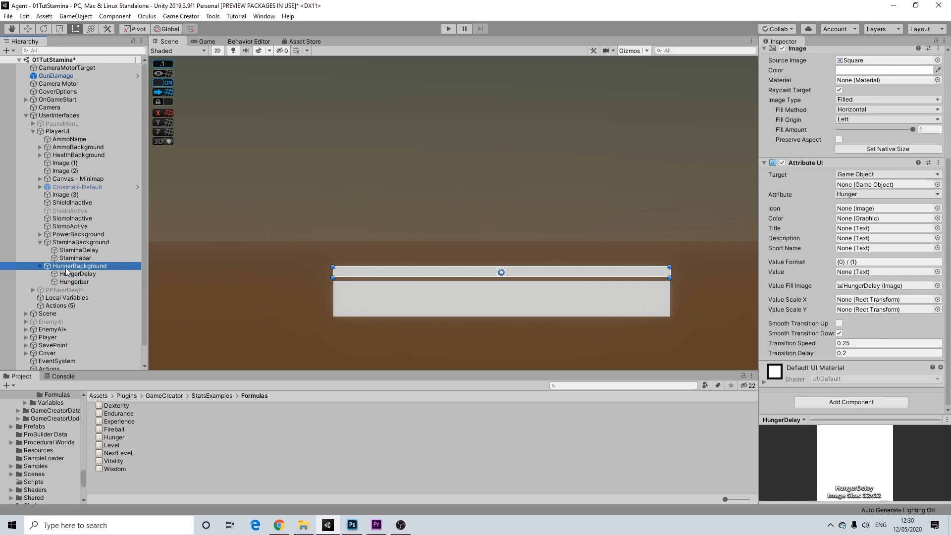
Add two more Attribute UI components to the PlayerUI object.
left_click(63, 132)
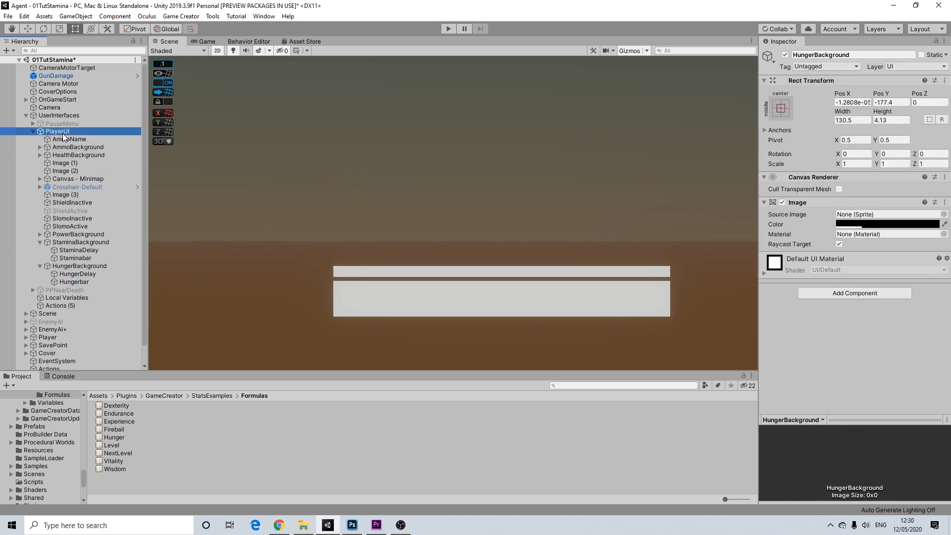
scroll(887, 277, "down", 10)
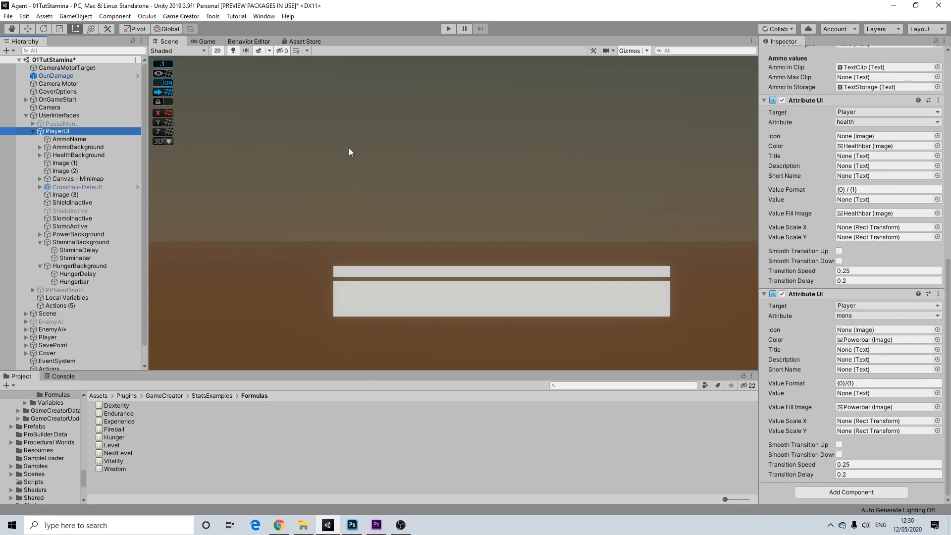
scroll(511, 216, "down", 1)
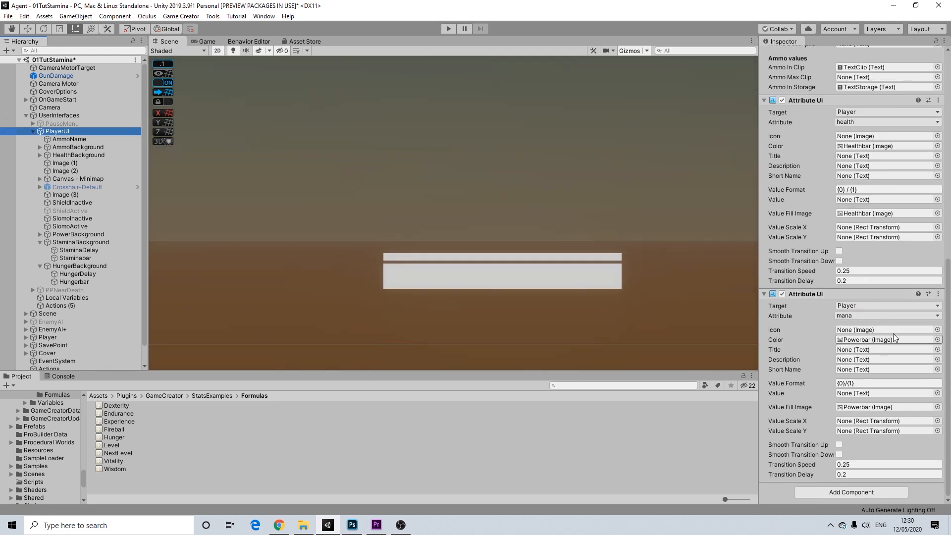
left_click(839, 493)
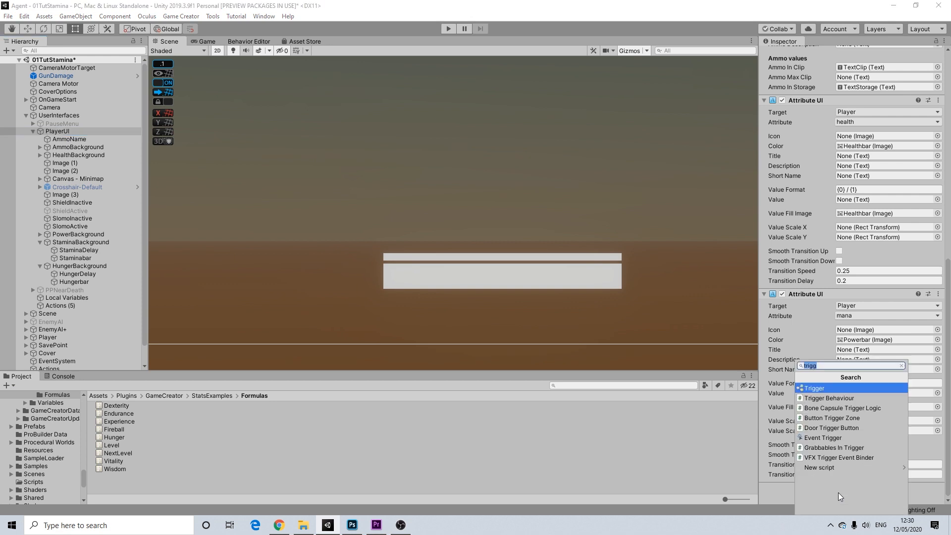
type("attr")
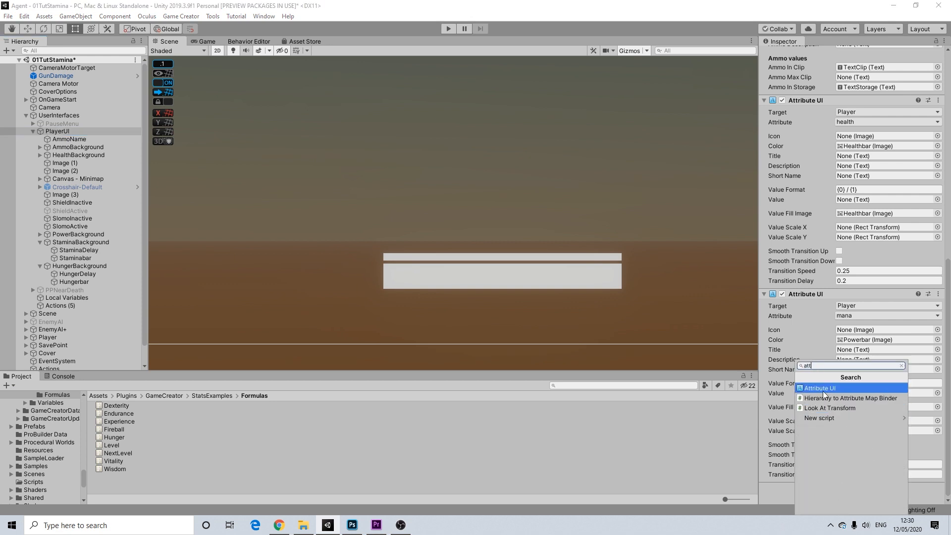
left_click(822, 390)
scroll(881, 409, "down", 7)
left_click(840, 493)
type("atr")
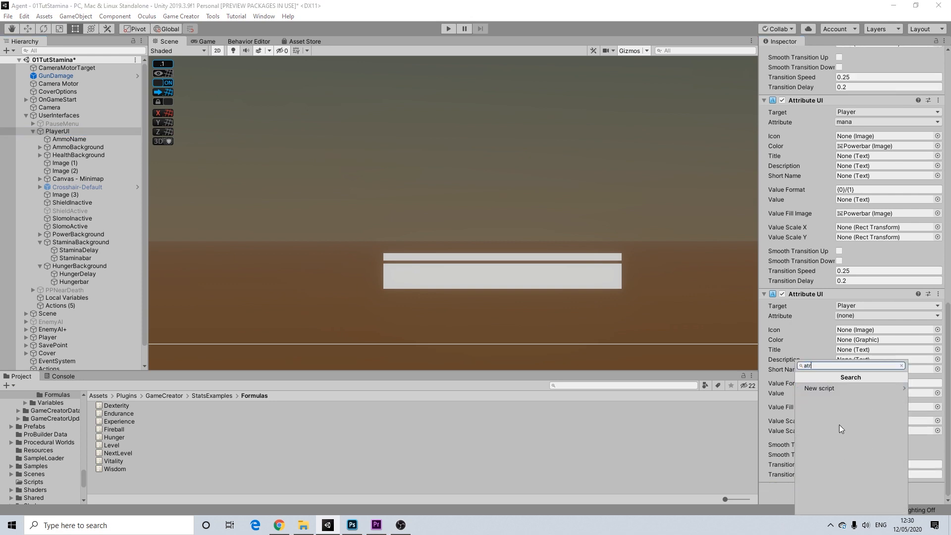
key("BackSpace")
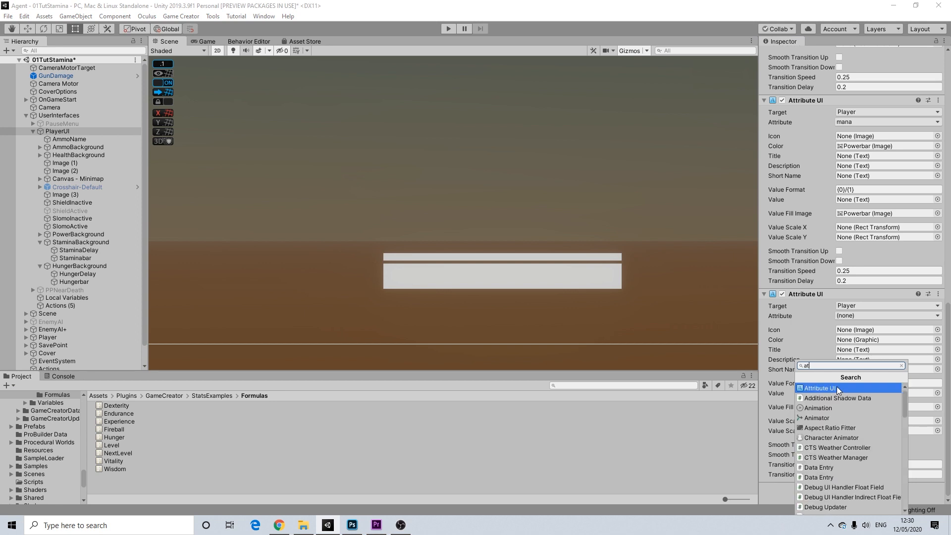
left_click(837, 388)
scroll(882, 391, "down", 5)
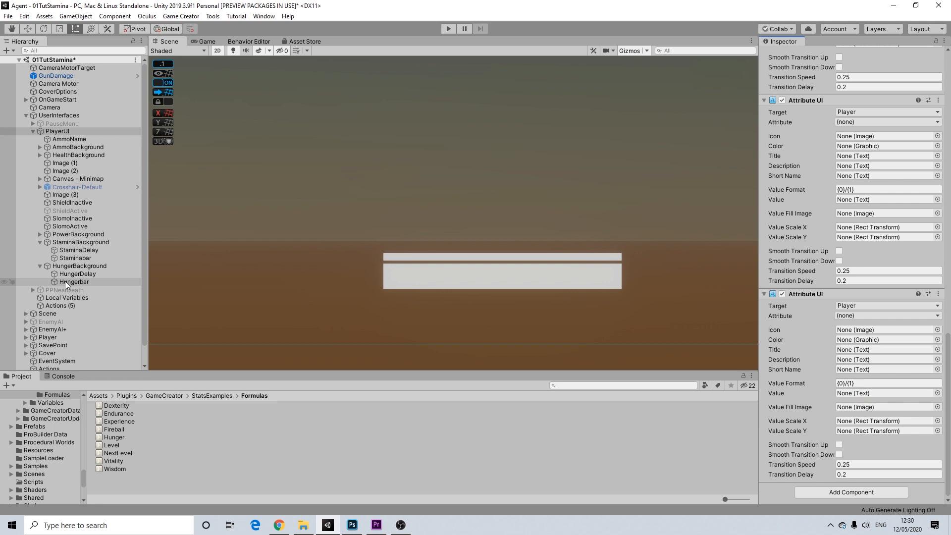
Assign Hungerbar as Color and Value Fill Image in PlayerUI's last Attribute UI, and Staminabar to the same fields in the one before it.
left_click_drag(65, 281, 861, 345)
left_click_drag(59, 281, 858, 411)
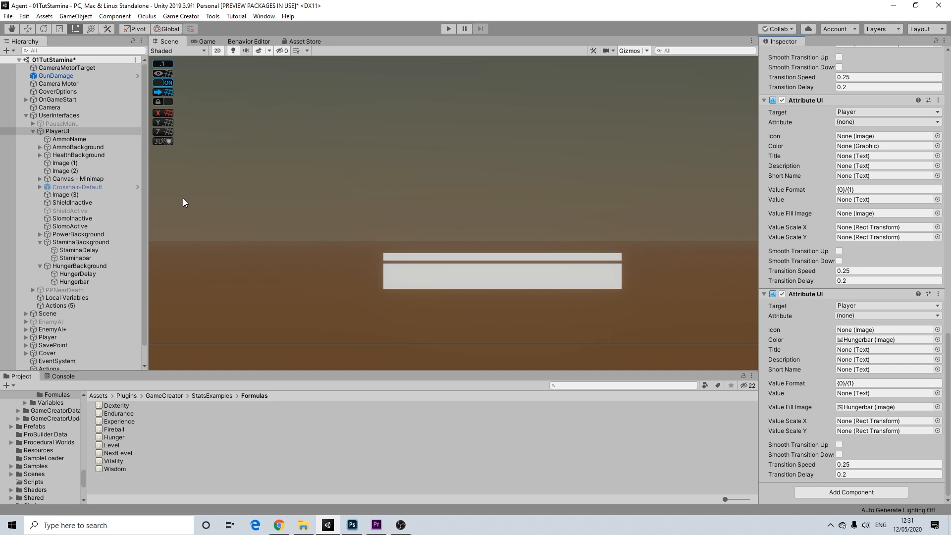
left_click_drag(76, 259, 851, 148)
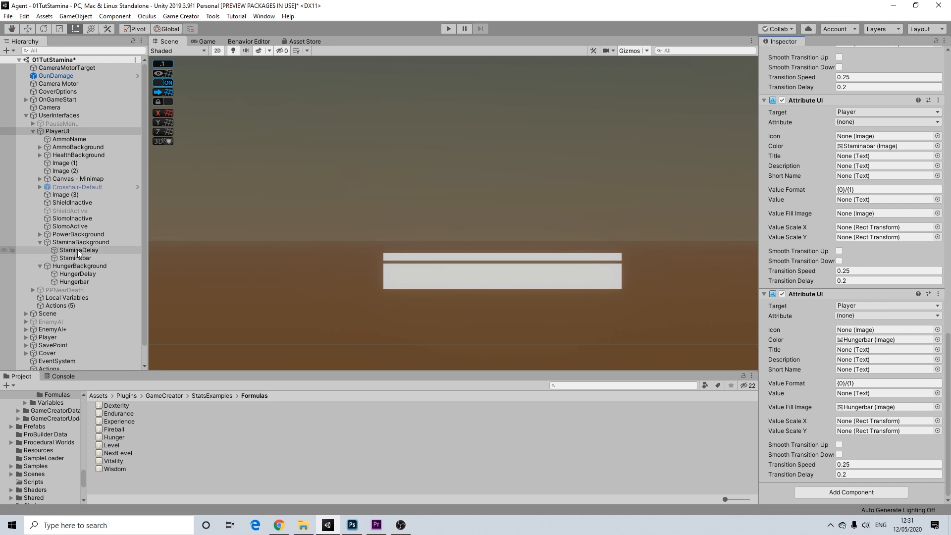
left_click_drag(73, 257, 870, 218)
scroll(573, 179, "down", 2)
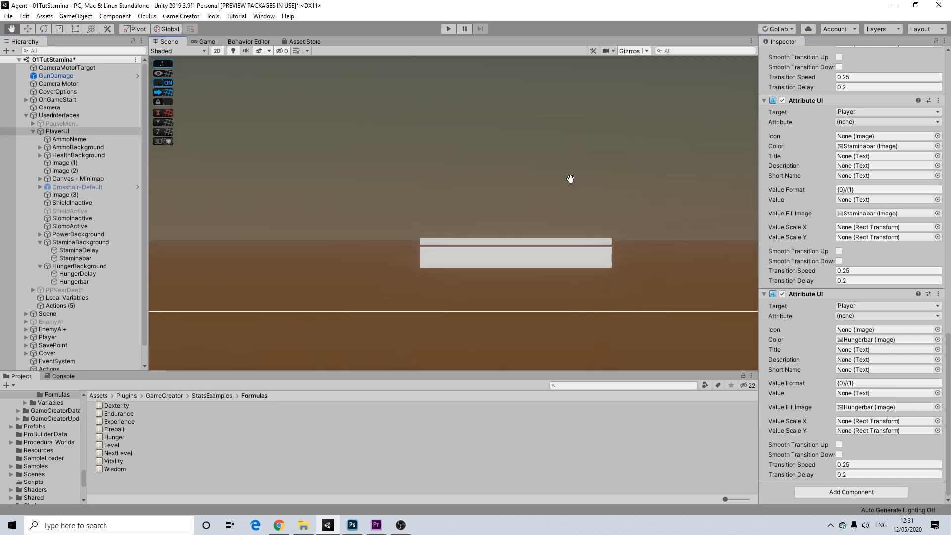
middle_click_drag(572, 178, 514, 269)
scroll(514, 266, "down", 10)
middle_click_drag(513, 225, 516, 252)
scroll(497, 269, "down", 2)
scroll(451, 238, "down", 3)
middle_click_drag(458, 238, 440, 240)
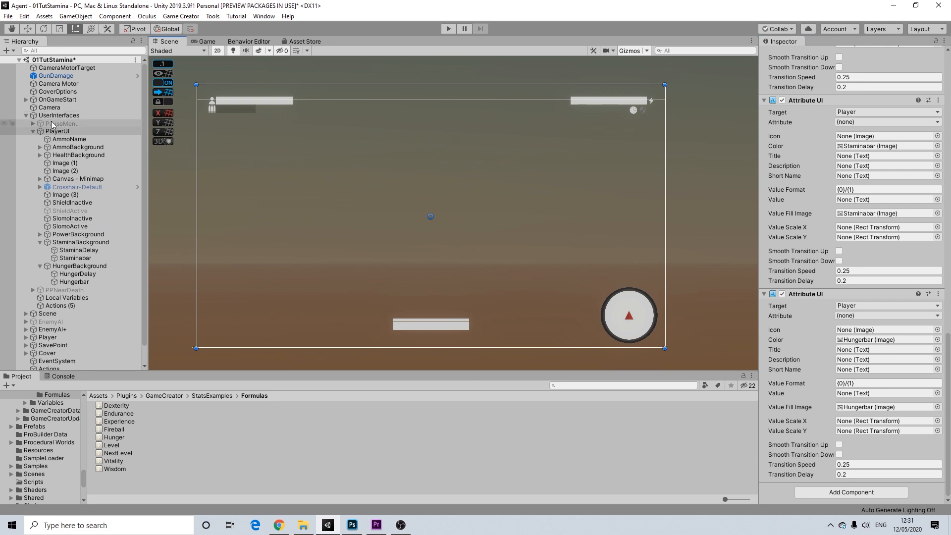
Collapse UserInterfaces, switch the Scene view to 3D and frame the Player object.
left_click(27, 115)
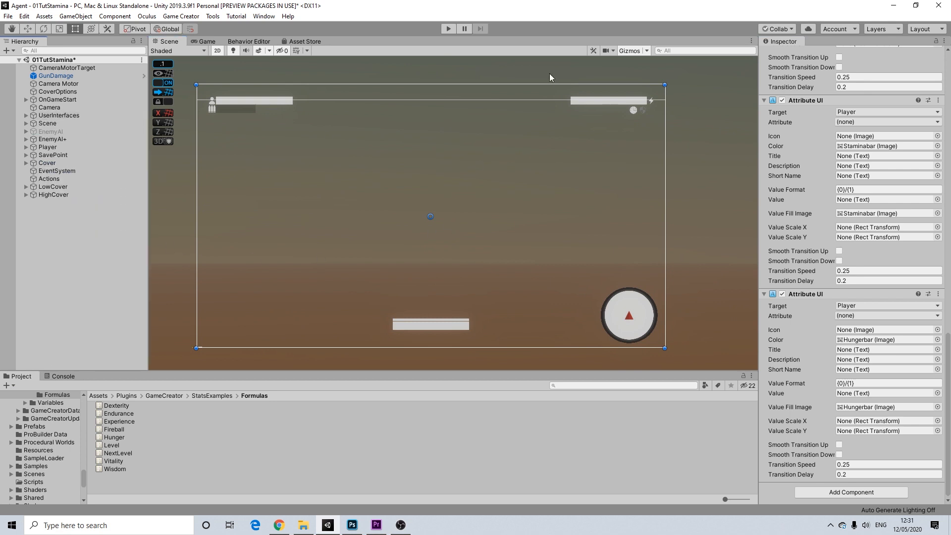
left_click(217, 51)
left_click(53, 144)
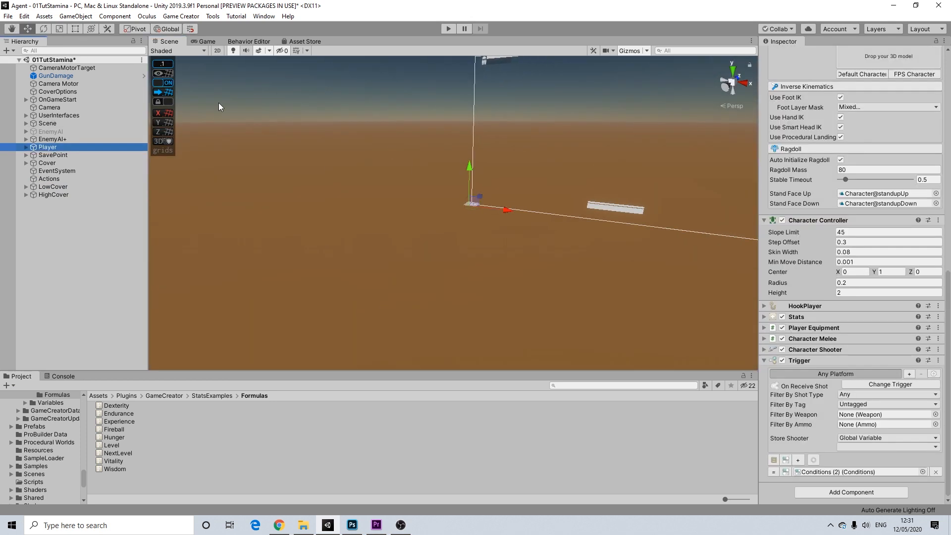
key("f")
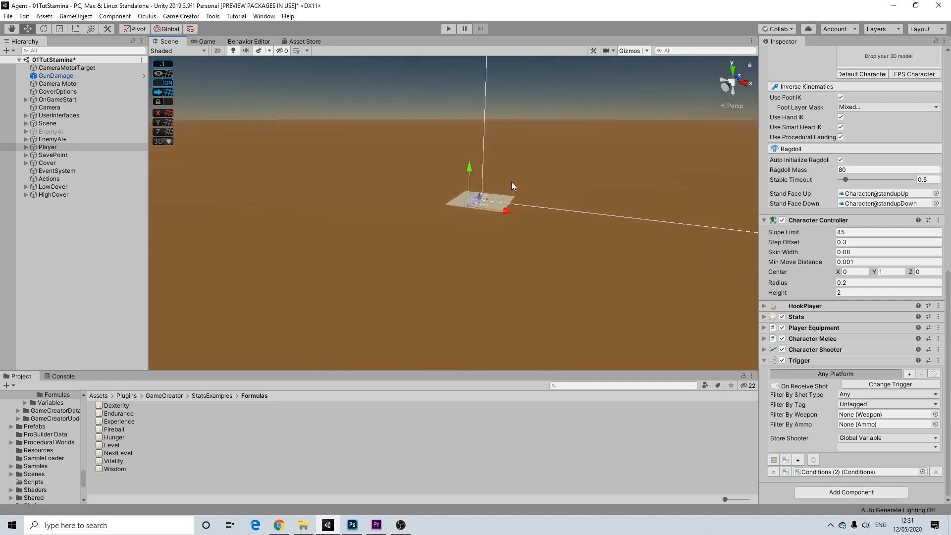
scroll(495, 192, "down", 5)
scroll(500, 185, "up", 2)
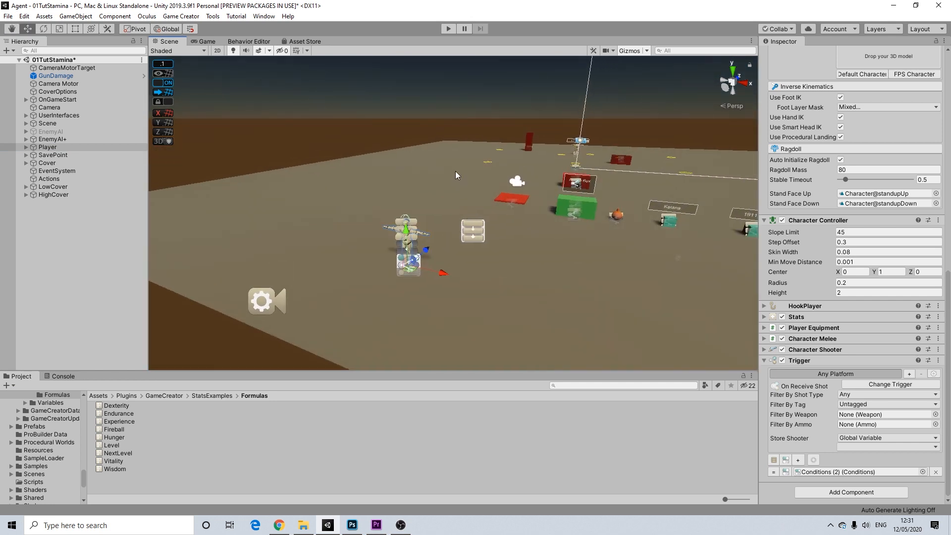
Play-test the scene by walking the player around to check the stamina and hunger bars, and stop play mode.
left_click(418, 99)
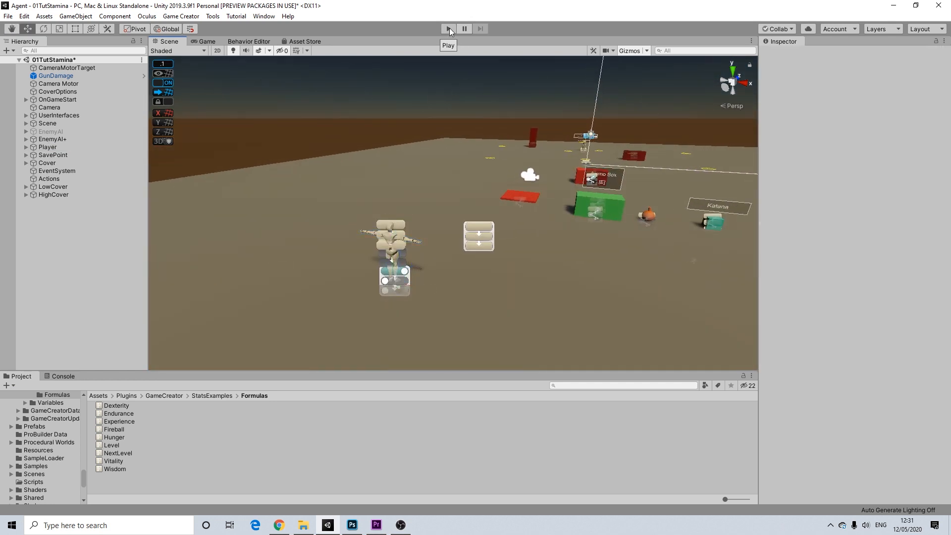
left_click(448, 28)
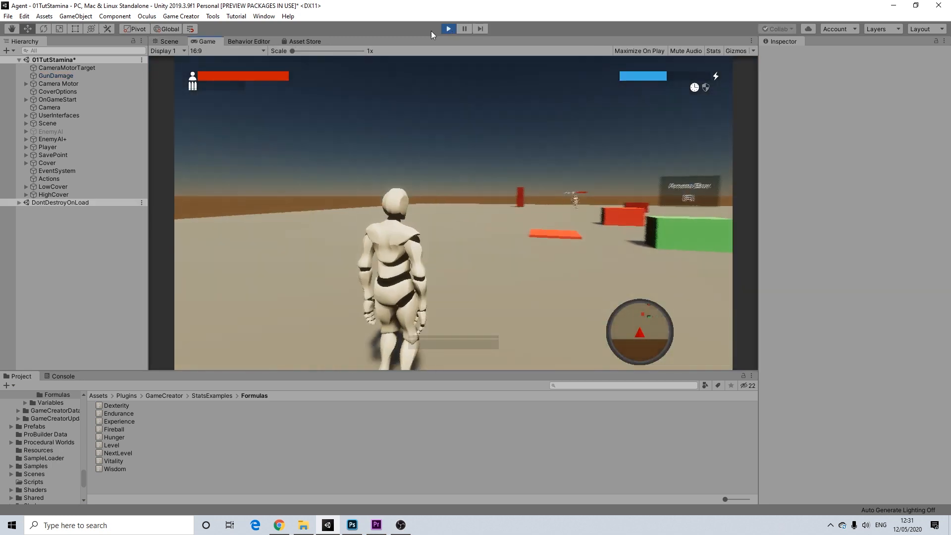
key("w")
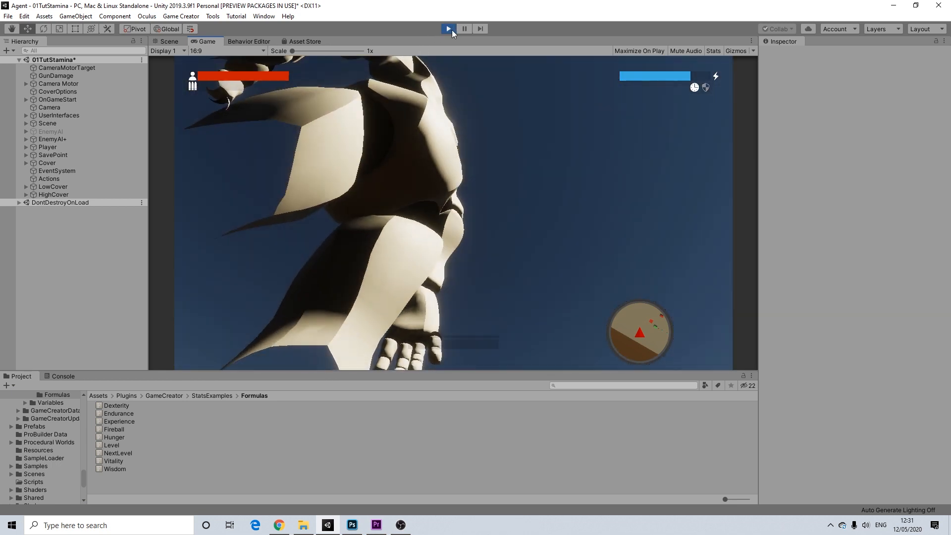
left_click(452, 30)
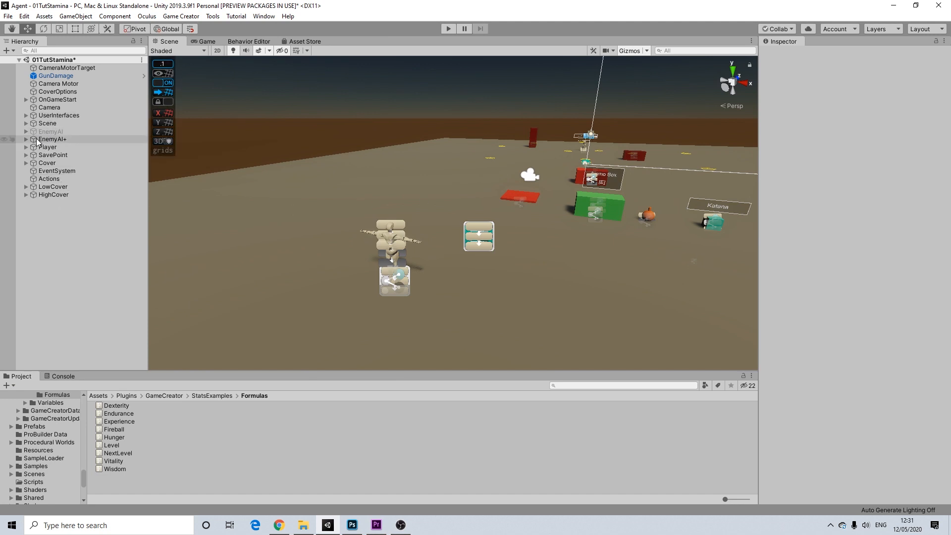
Inspect the settings of HungerDelay, Hungerbar and StaminaBackground under PlayerUI.
left_click(26, 115)
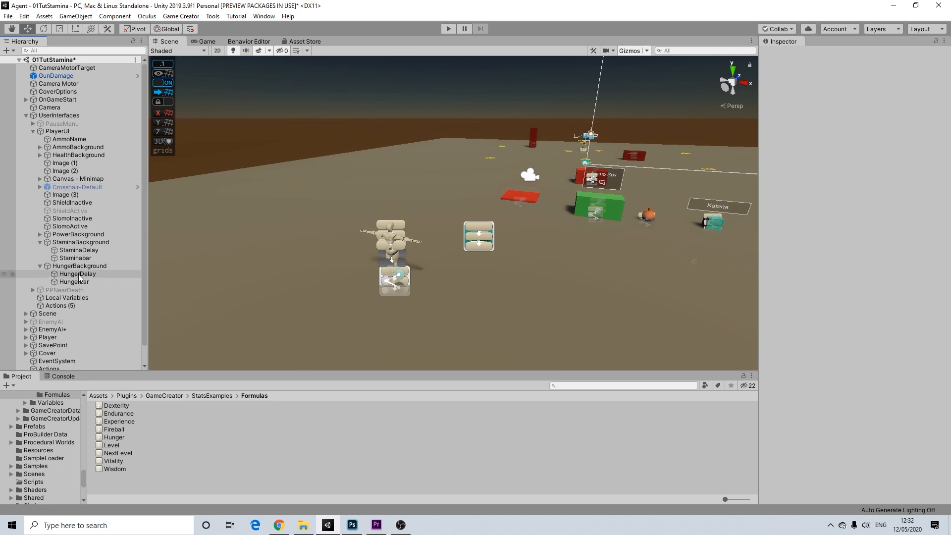
left_click(78, 275)
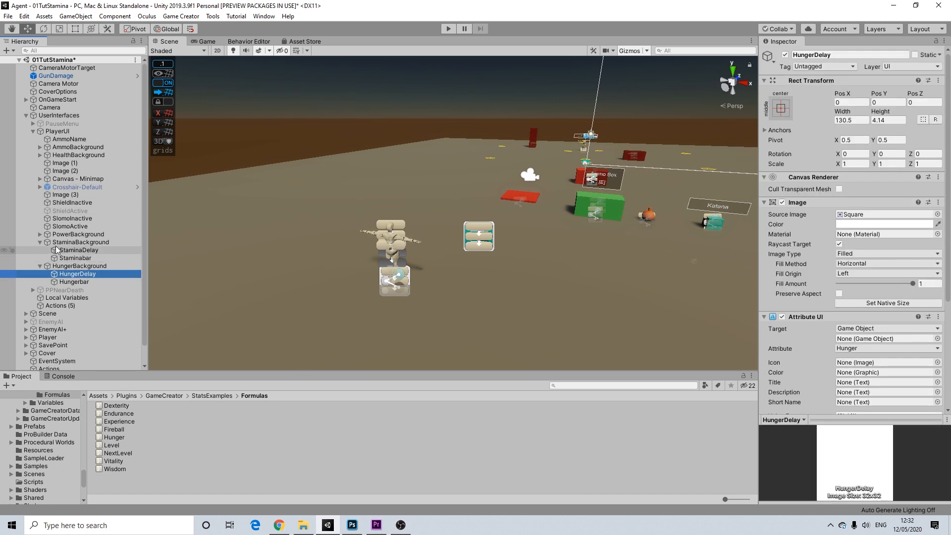
left_click(39, 234)
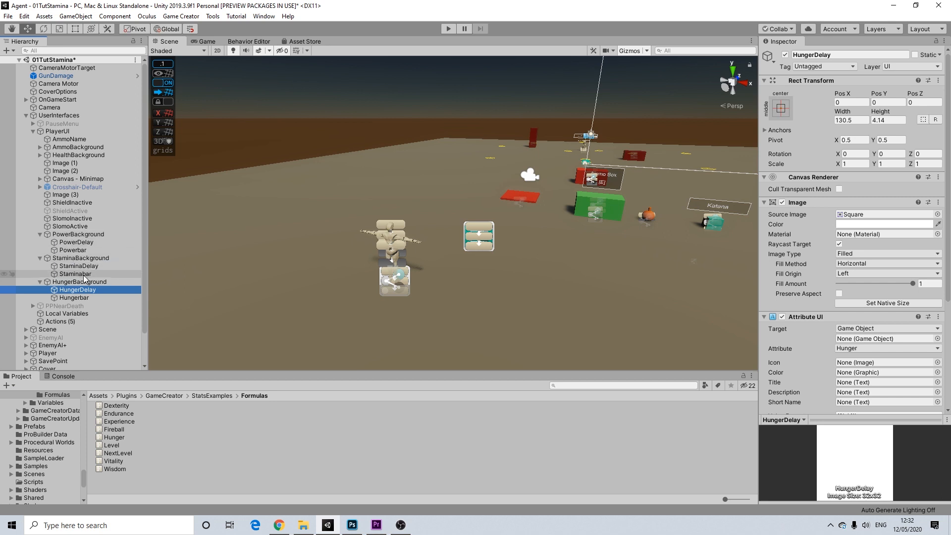
left_click(84, 298)
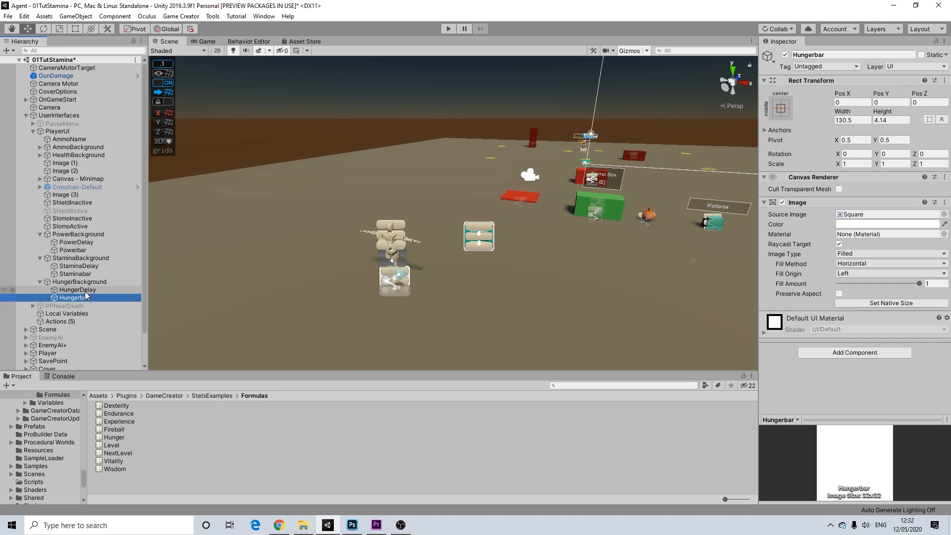
left_click(86, 292)
scroll(381, 258, "down", 5)
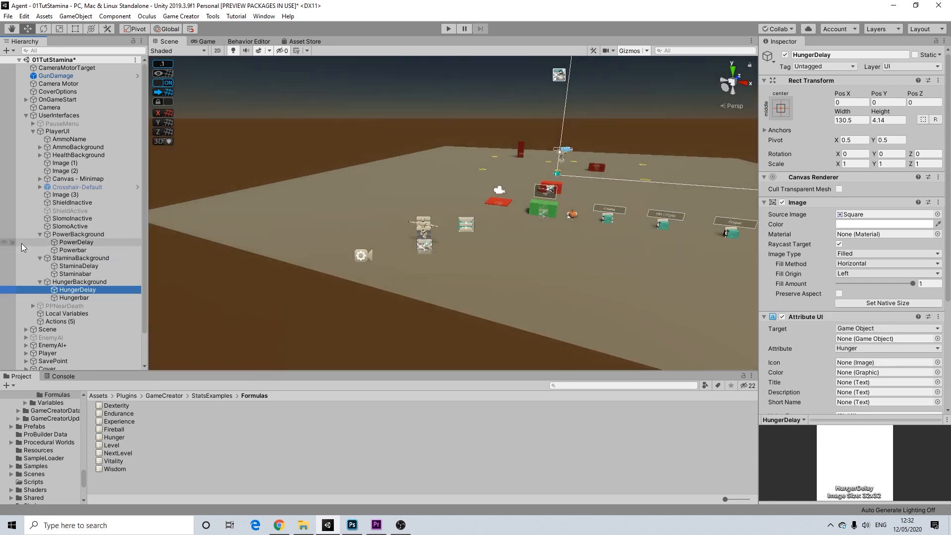
left_click(79, 258)
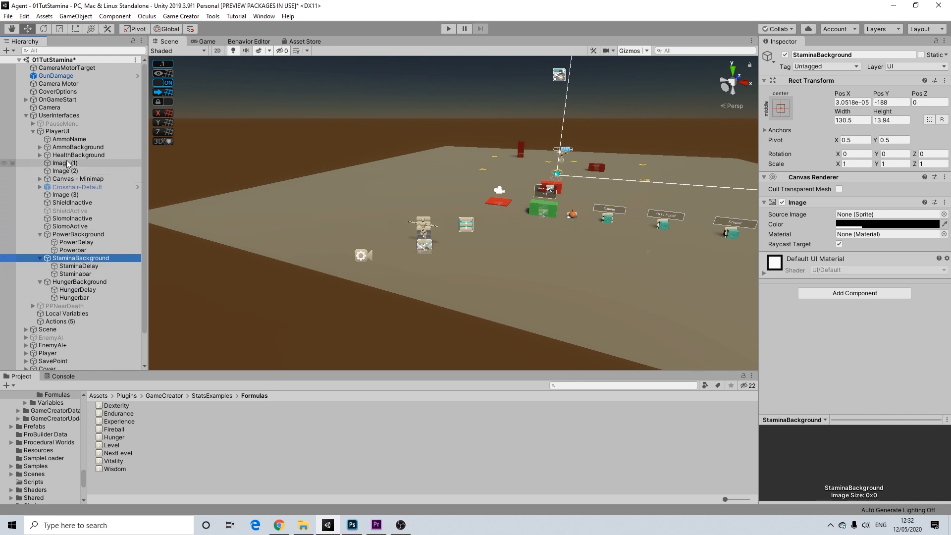
In PlayerUI's Attribute UI components, set the attribute to Stamina for the one using Staminabar and to Hunger for the one using Hungerbar.
left_click(69, 133)
scroll(858, 345, "down", 15)
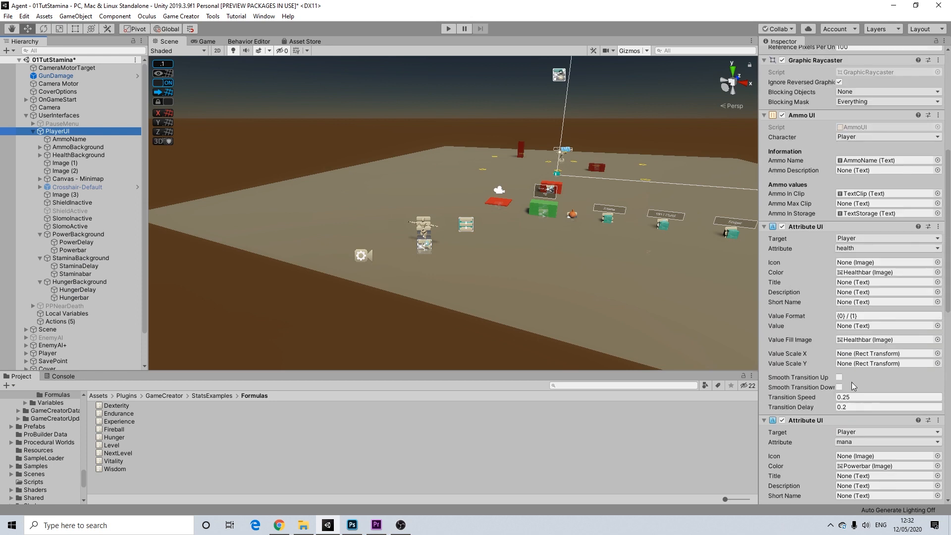
scroll(852, 349, "down", 18)
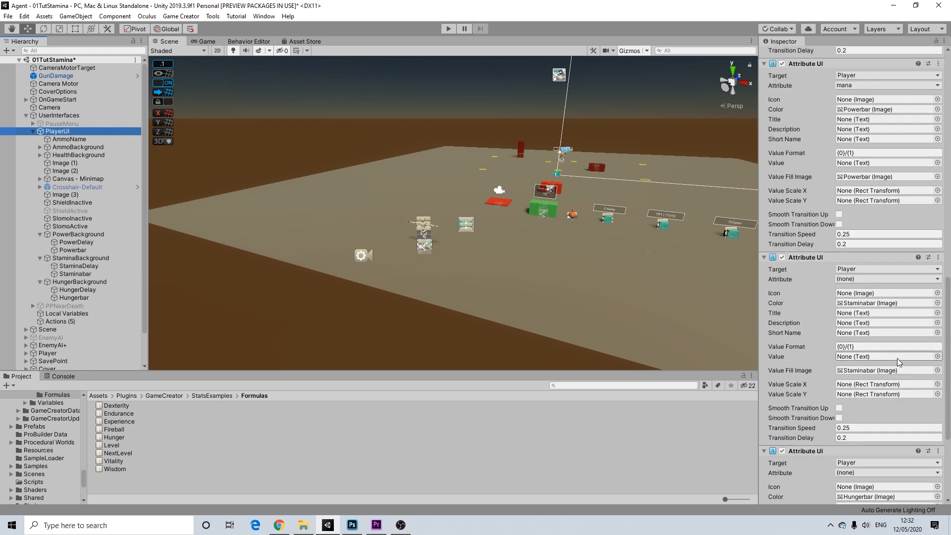
scroll(872, 317, "up", 4)
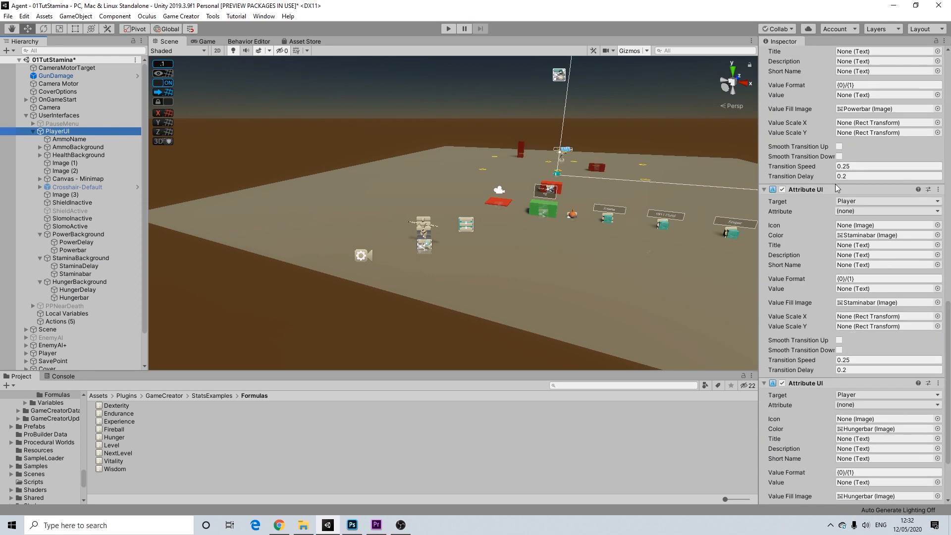
left_click(847, 211)
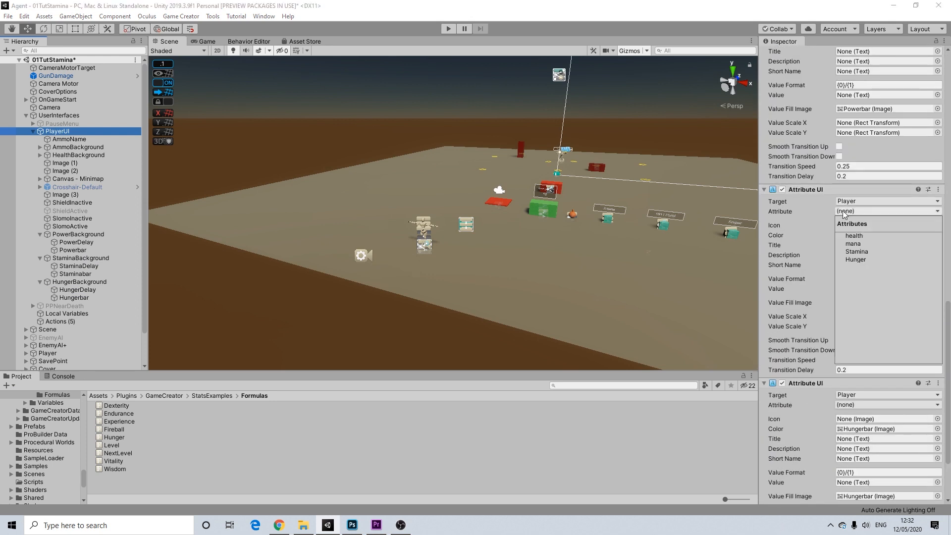
left_click(857, 252)
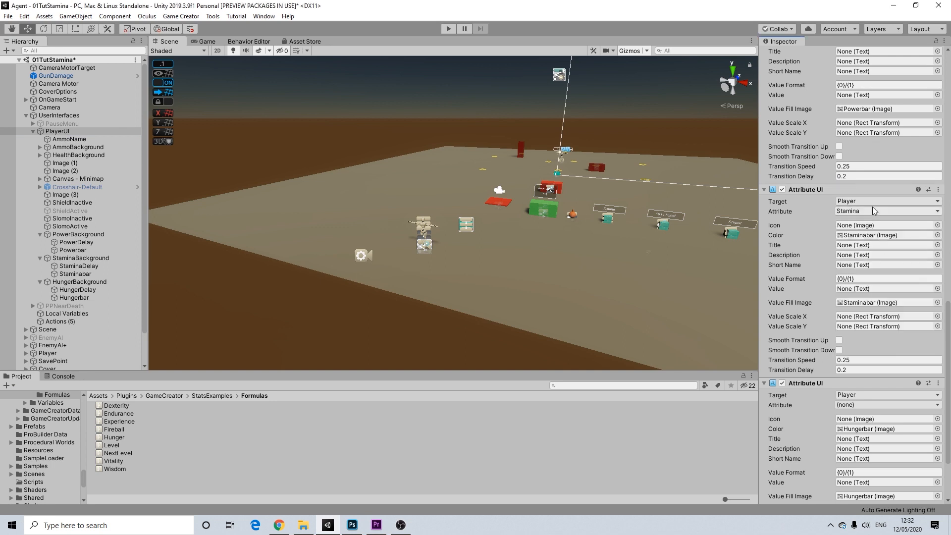
left_click(847, 406)
left_click(867, 309)
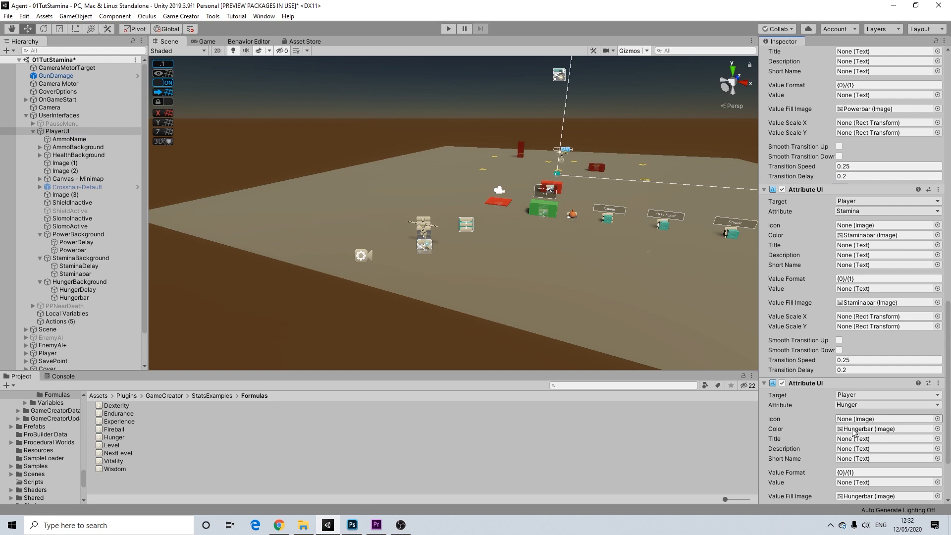
Run the game again and move the player to check the linked stamina and hunger bars, and stop play mode.
left_click(455, 31)
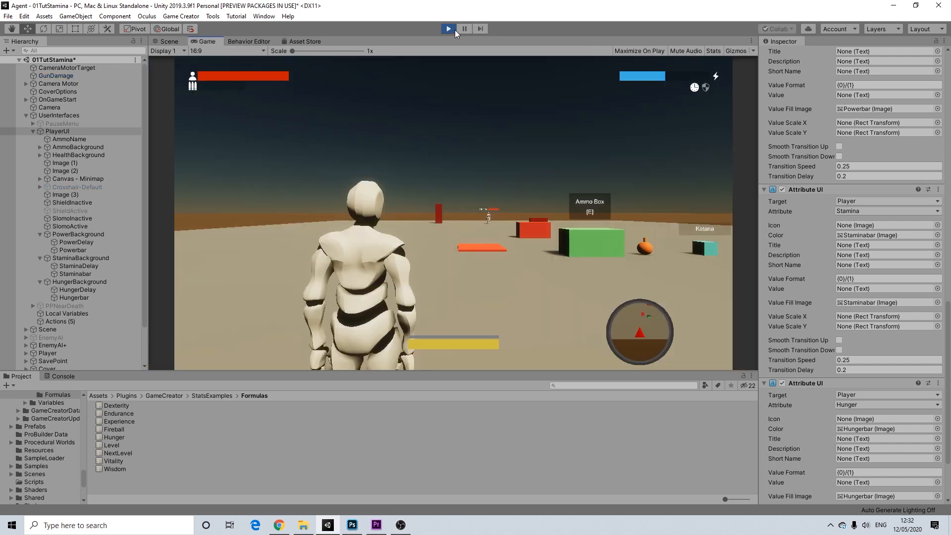
key("w")
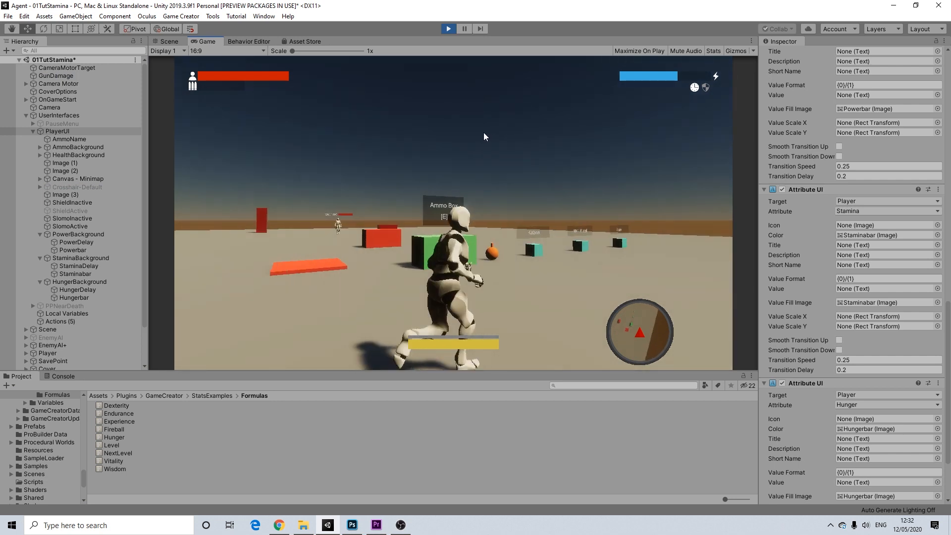
left_click(449, 28)
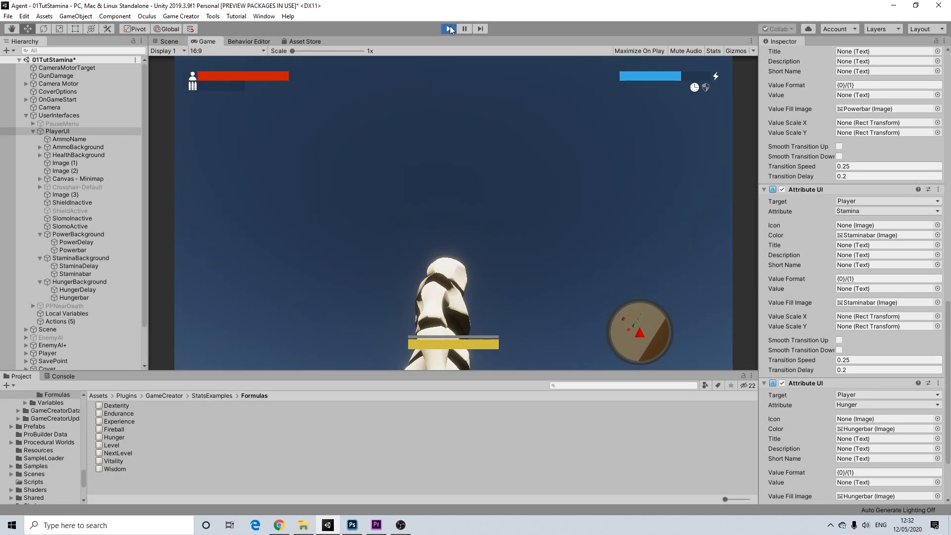
Collapse UserInterfaces and examine the Actions (10) object called by OnGameStart's On Start trigger.
left_click(26, 115)
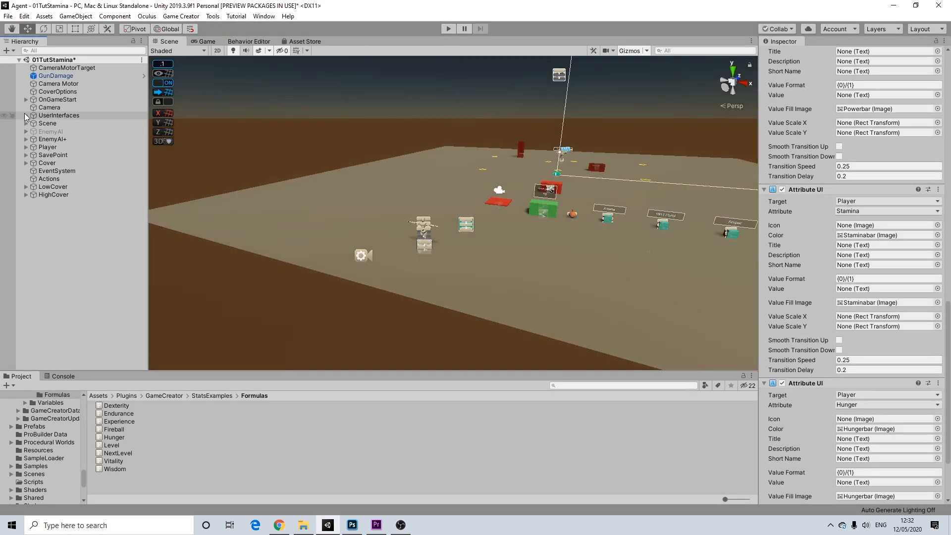
left_click(50, 100)
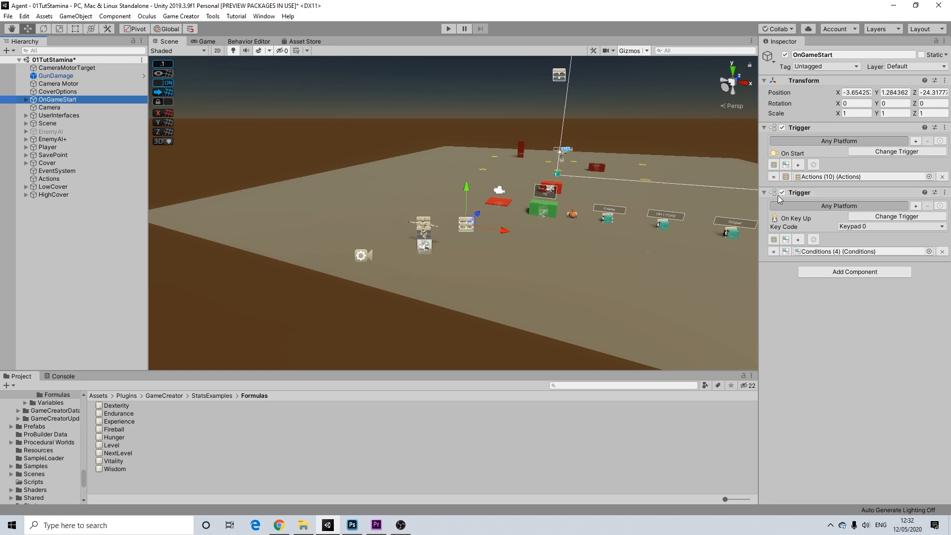
left_click(811, 177)
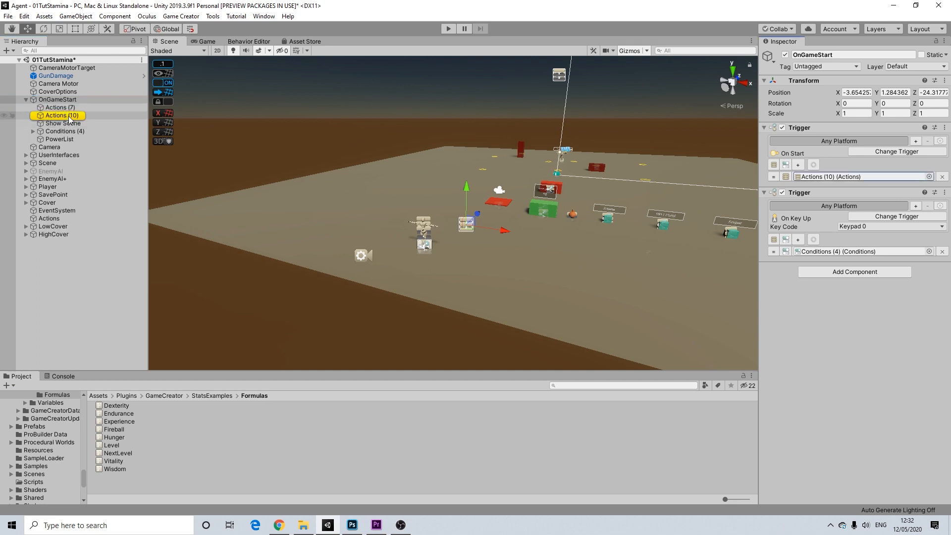
left_click(62, 115)
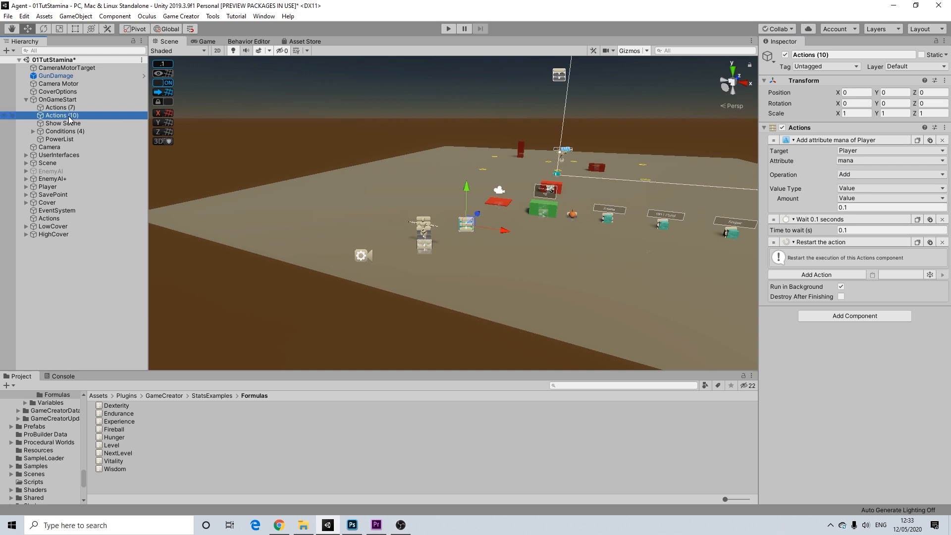
left_click(57, 99)
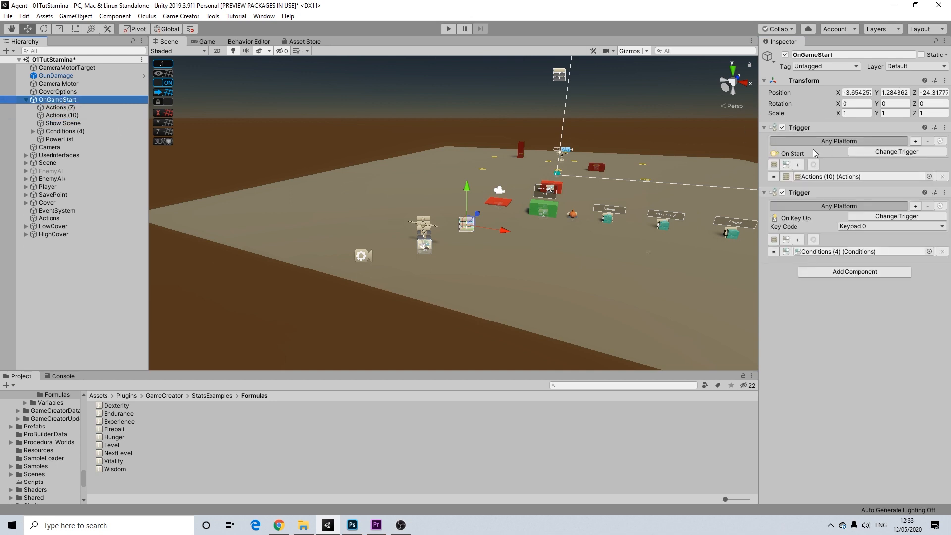
left_click(847, 274)
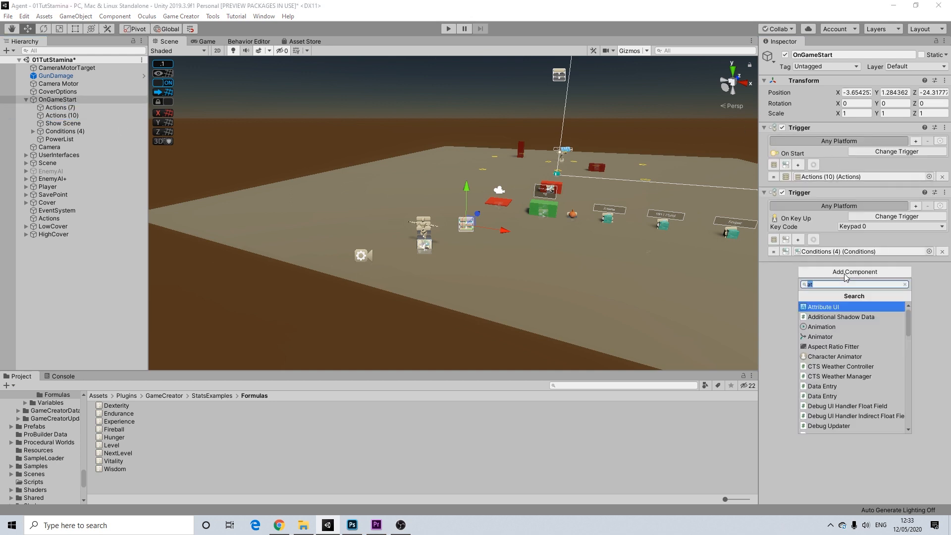
type("tr")
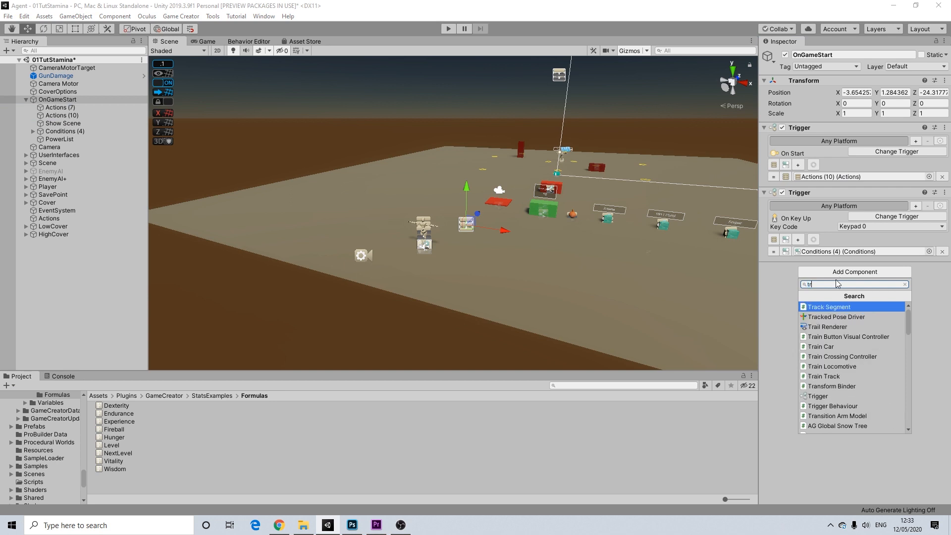
type("igg")
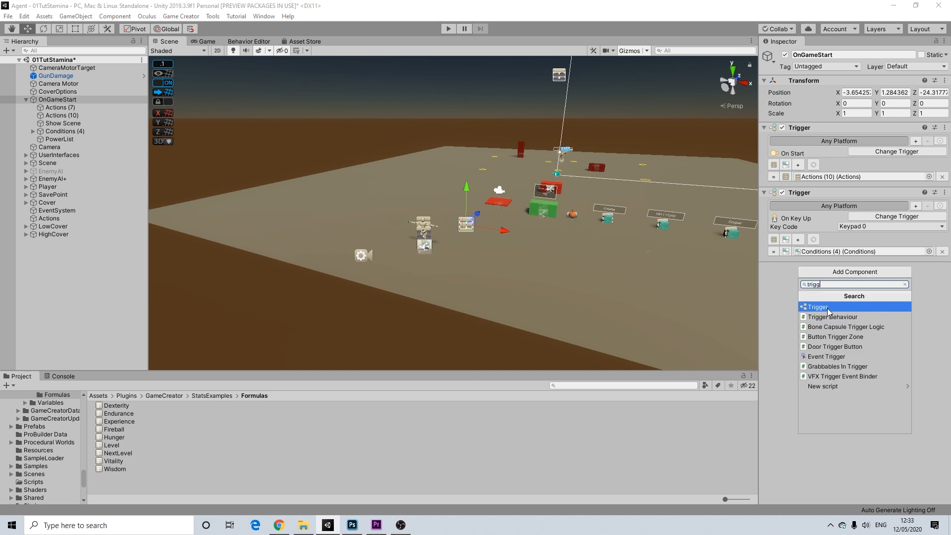
left_click(827, 308)
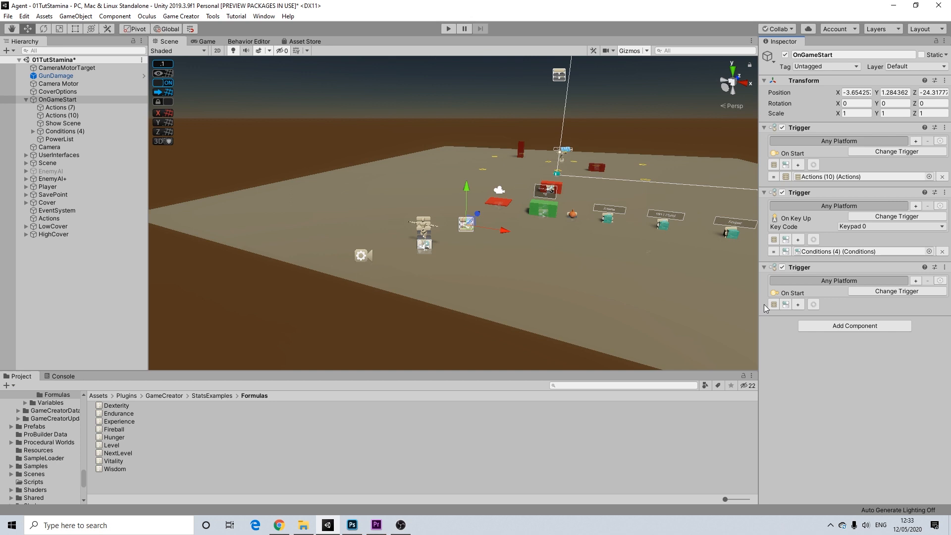
left_click(945, 268)
left_click(874, 292)
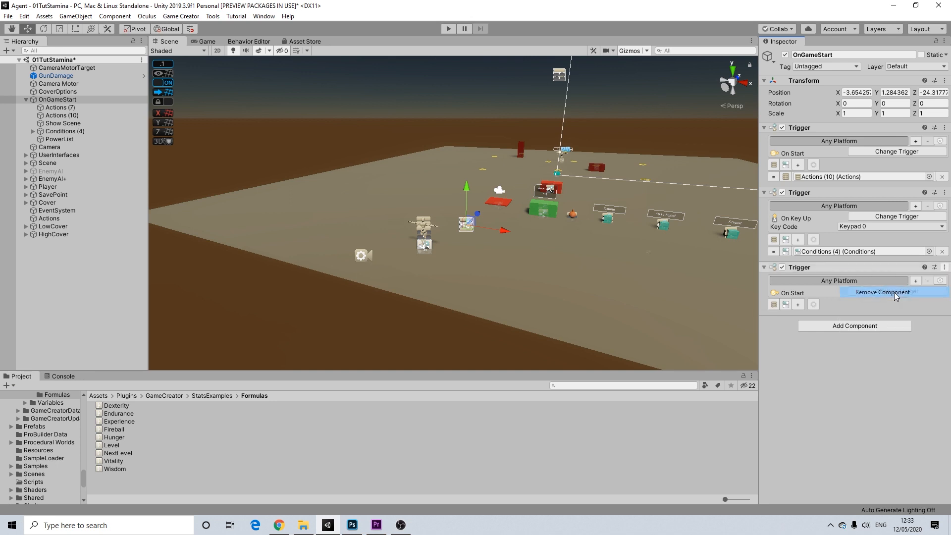
In OnGameStart's Actions (10), duplicate the mana attribute action and set the copy to add 0.3 to the player's Stamina.
left_click(820, 178)
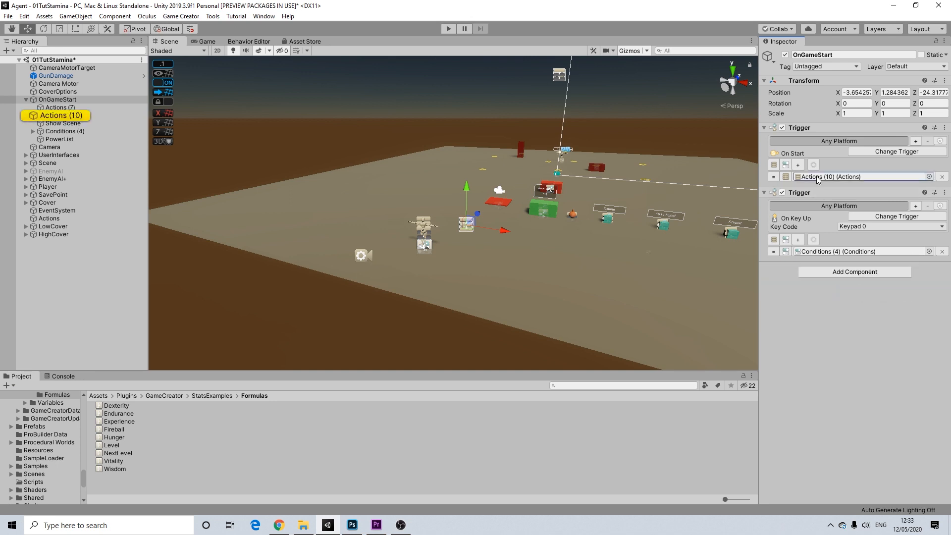
left_click(69, 117)
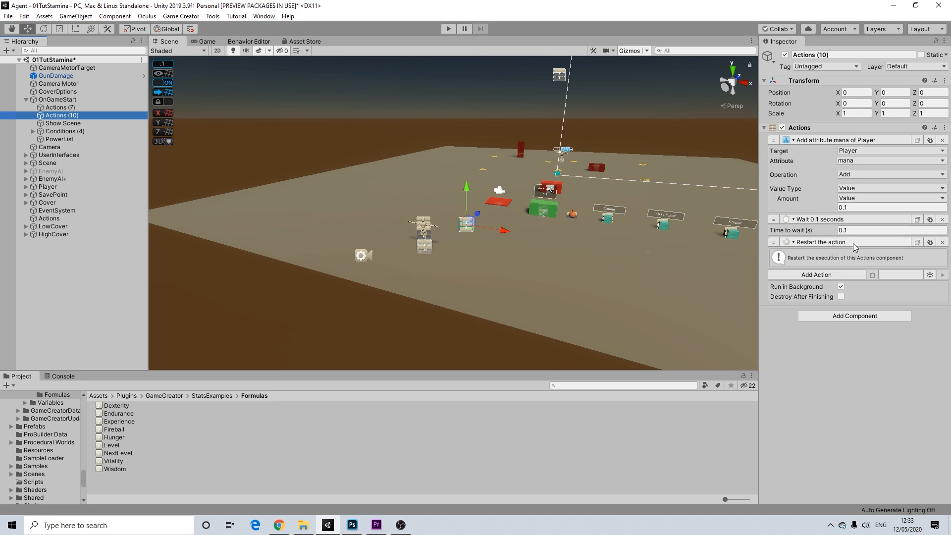
left_click(931, 141)
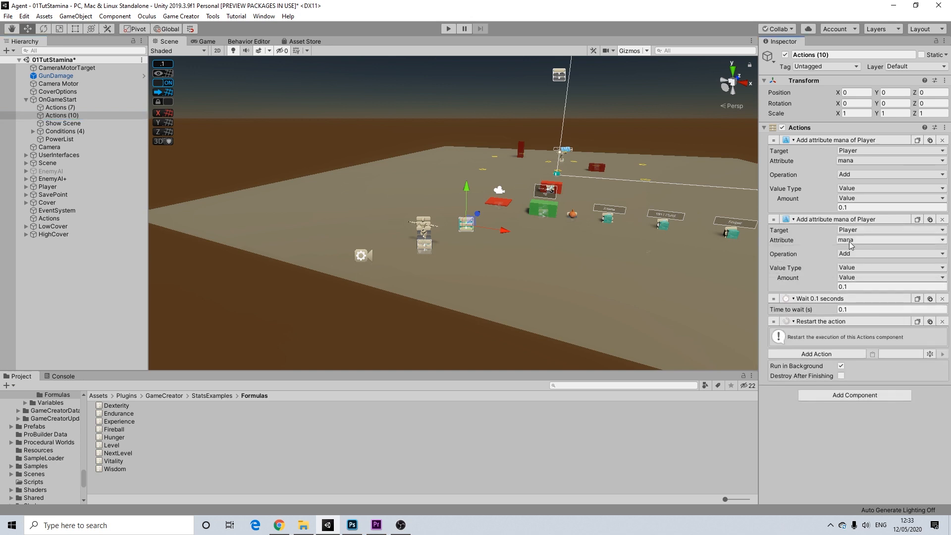
left_click(854, 241)
left_click(858, 281)
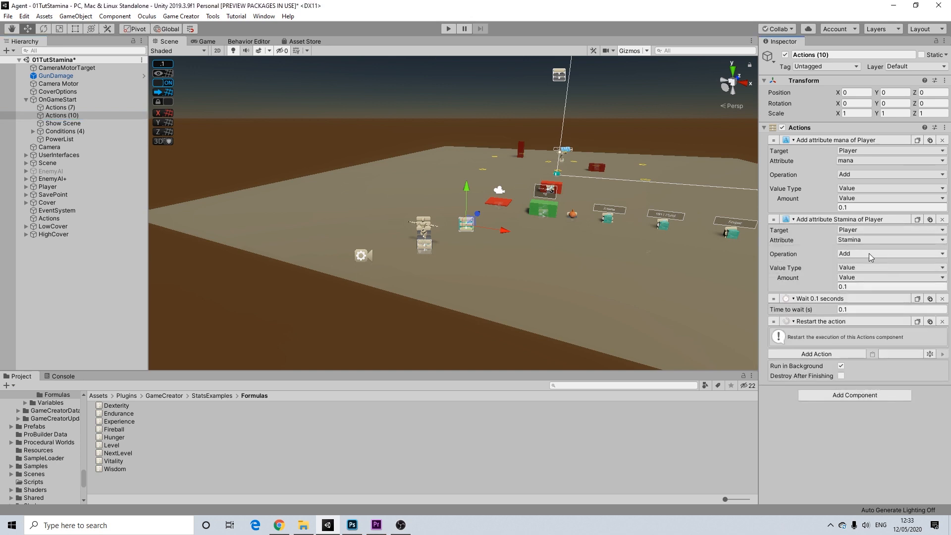
left_click(808, 287)
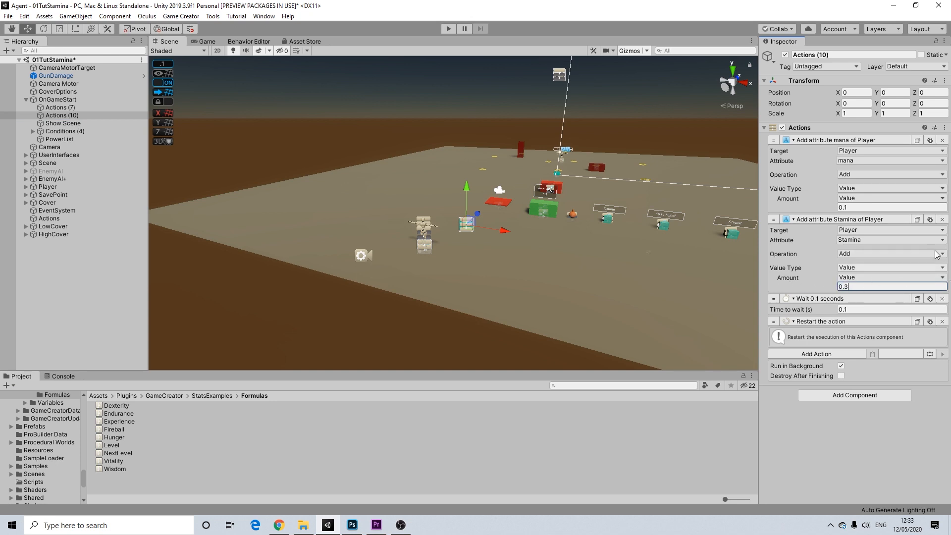
Duplicate the Stamina action in Actions (10) and set the copy to subtract 0.1 from the player's Hunger.
left_click(930, 219)
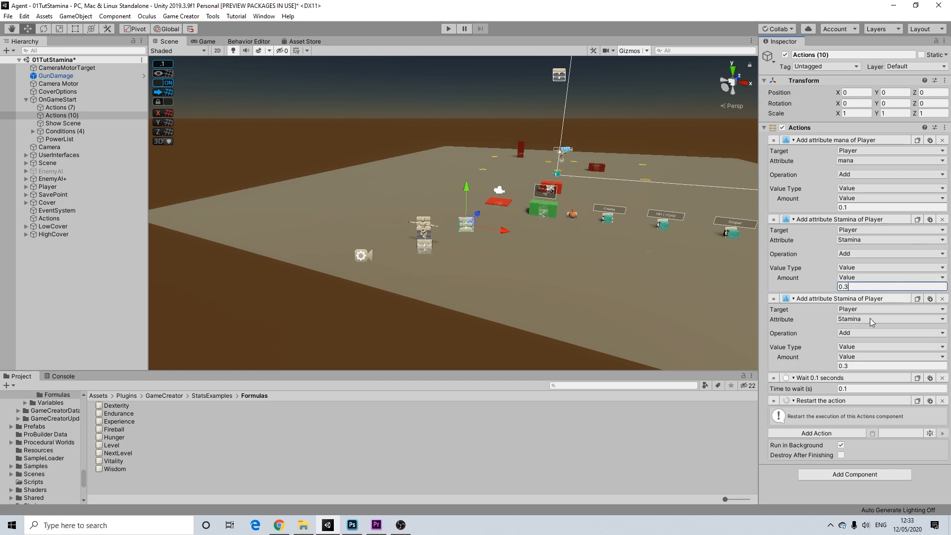
left_click(853, 320)
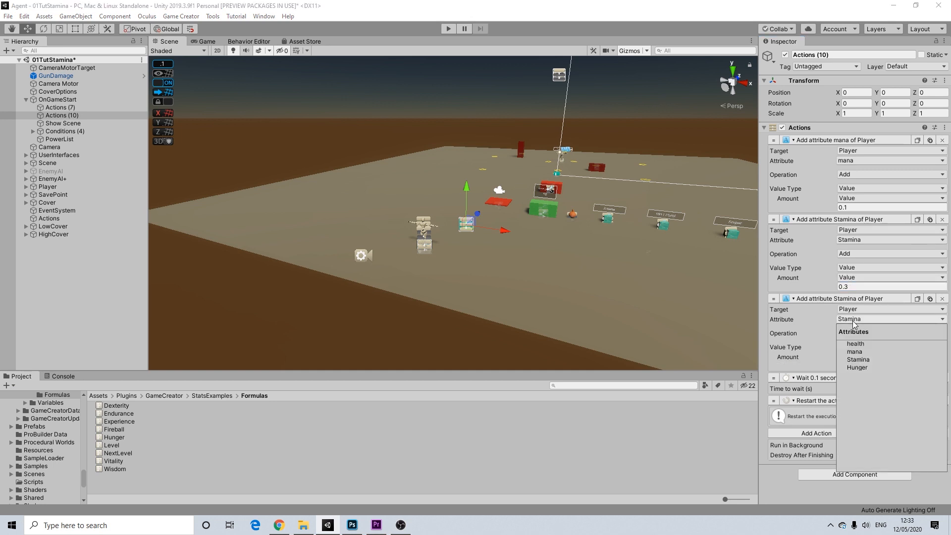
left_click(855, 369)
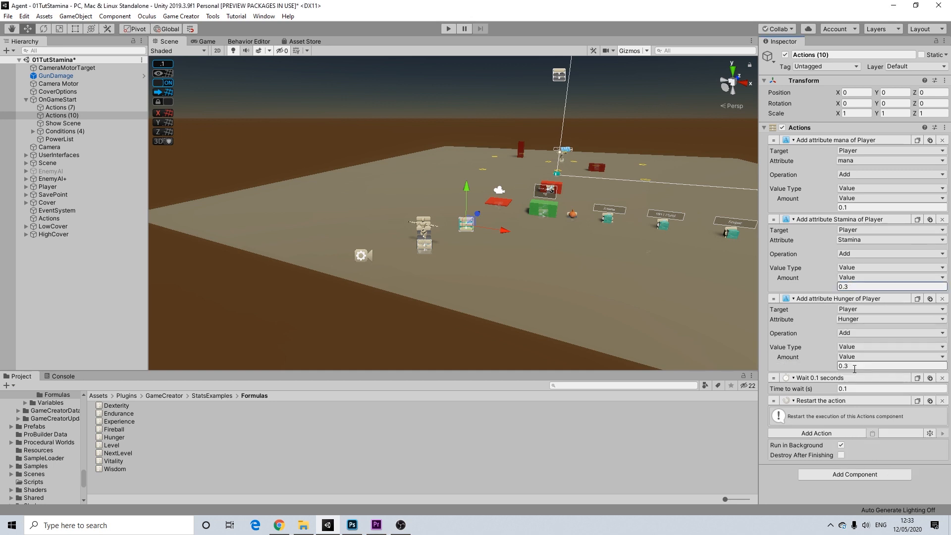
left_click(859, 333)
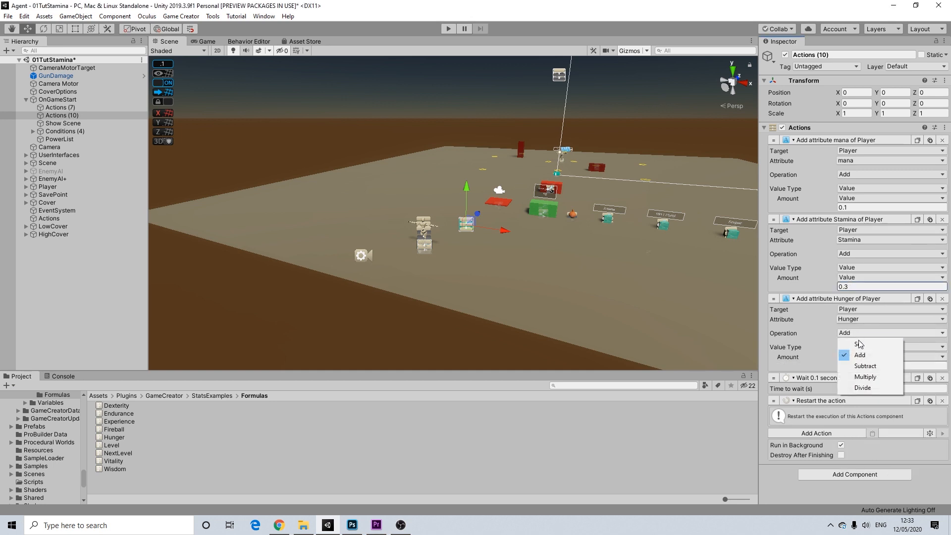
left_click(865, 366)
left_click(855, 366)
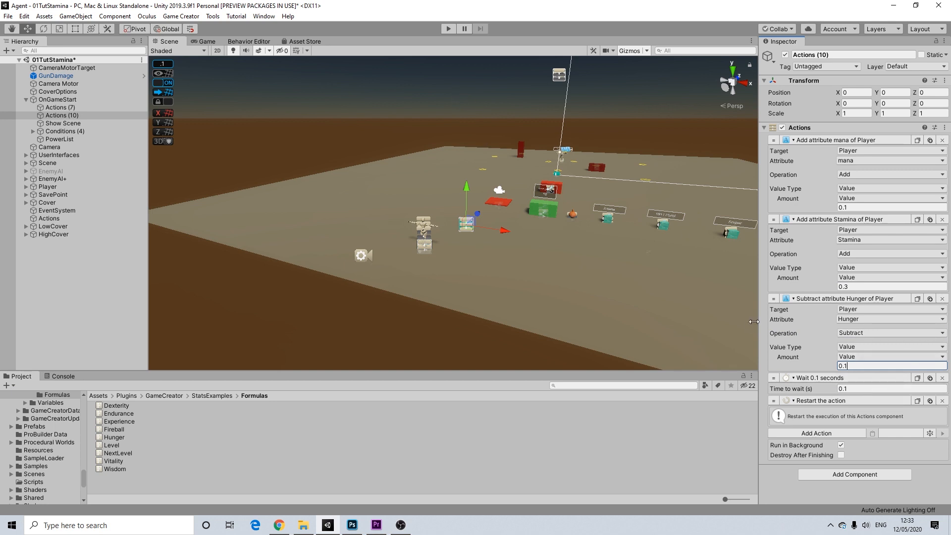
middle_click_drag(599, 151, 570, 171)
left_click(575, 127)
middle_click_drag(563, 129, 540, 153)
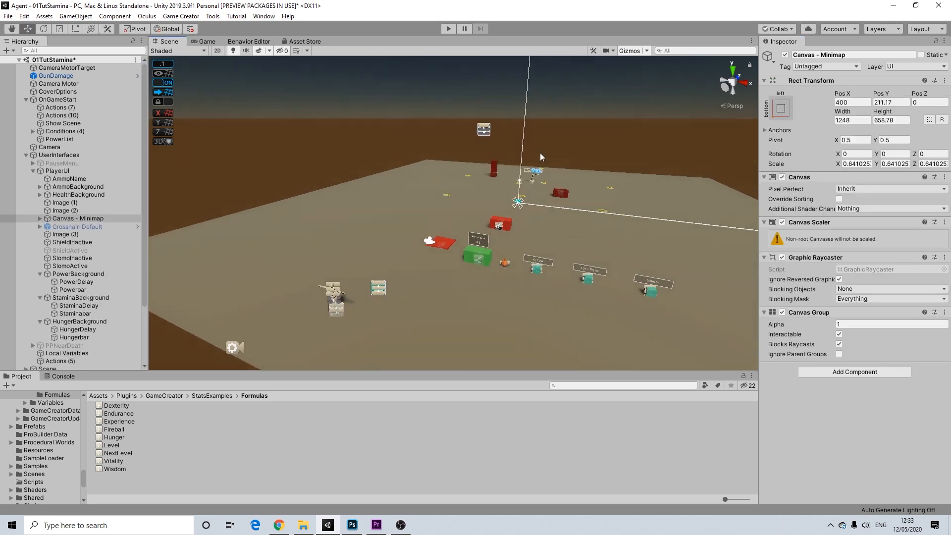
left_click_drag(444, 228, 406, 231, "alt")
left_click(27, 155)
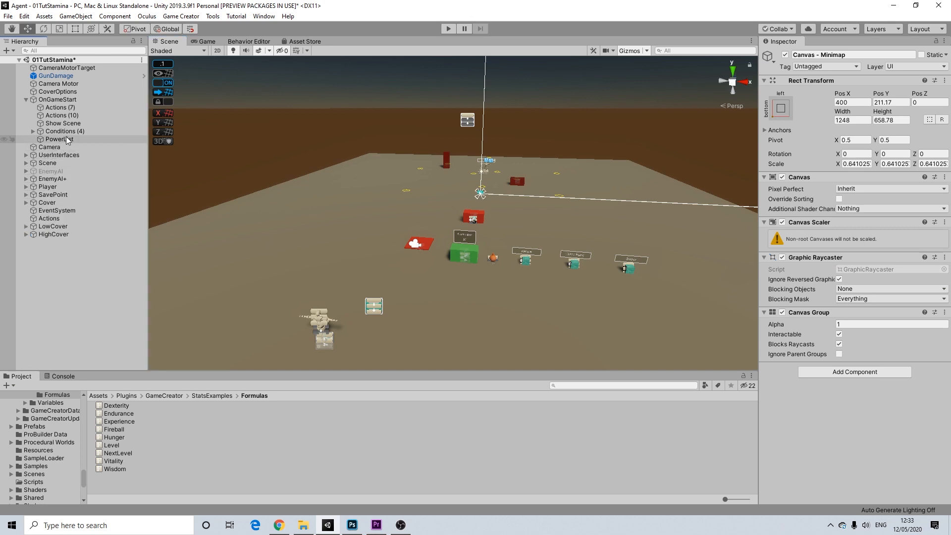
left_click(360, 102)
middle_click_drag(229, 192, 276, 150)
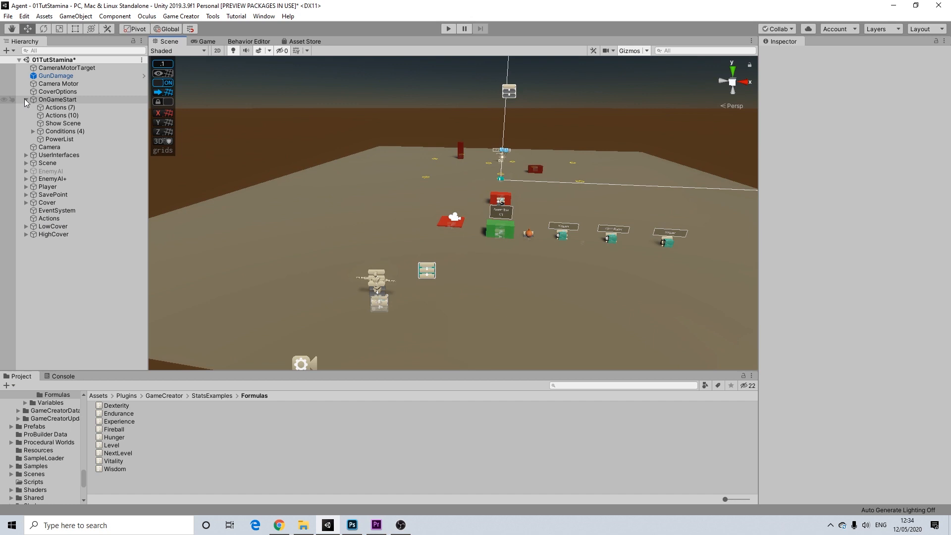
Add two new Trigger components to OnGameStart.
left_click(61, 100)
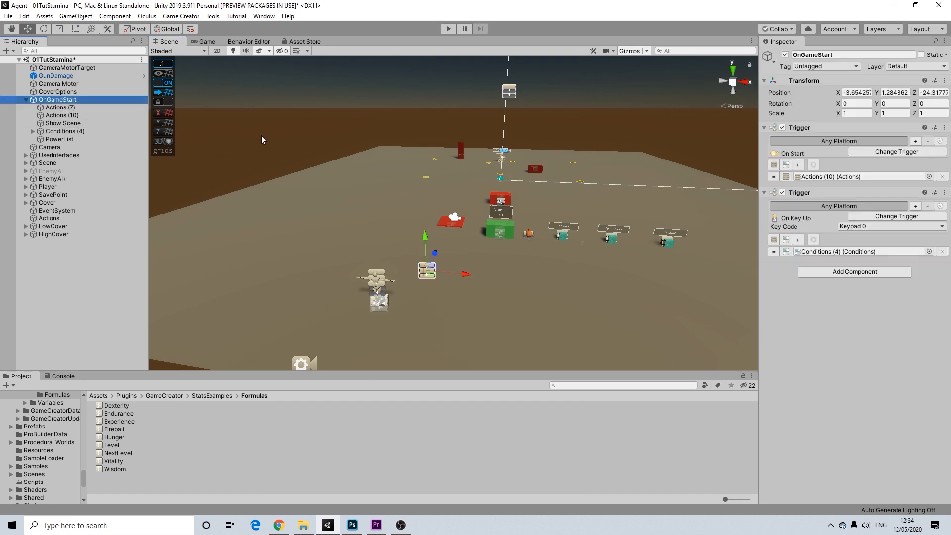
left_click(840, 271)
type("trigg")
left_click(831, 308)
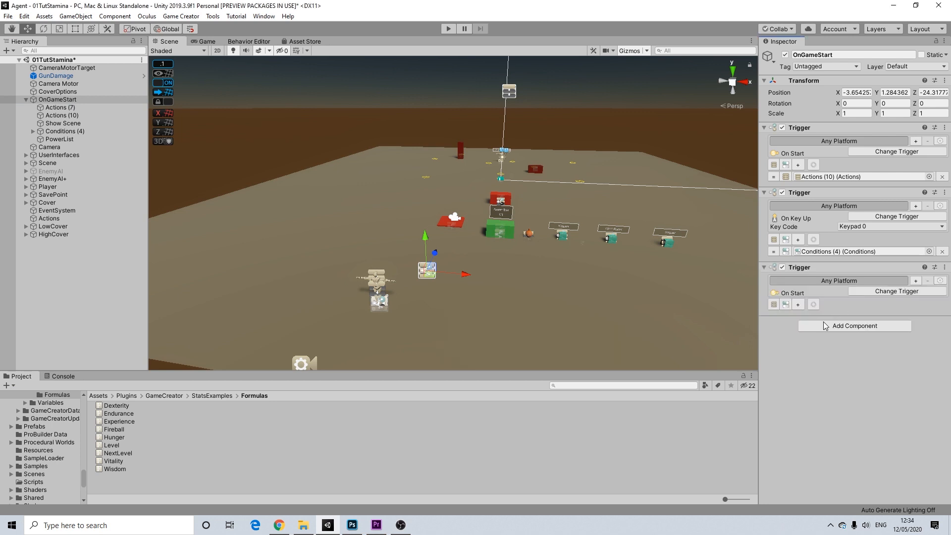
left_click(829, 326)
key("BackSpace")
key("BackSpace")
key("BackSpace")
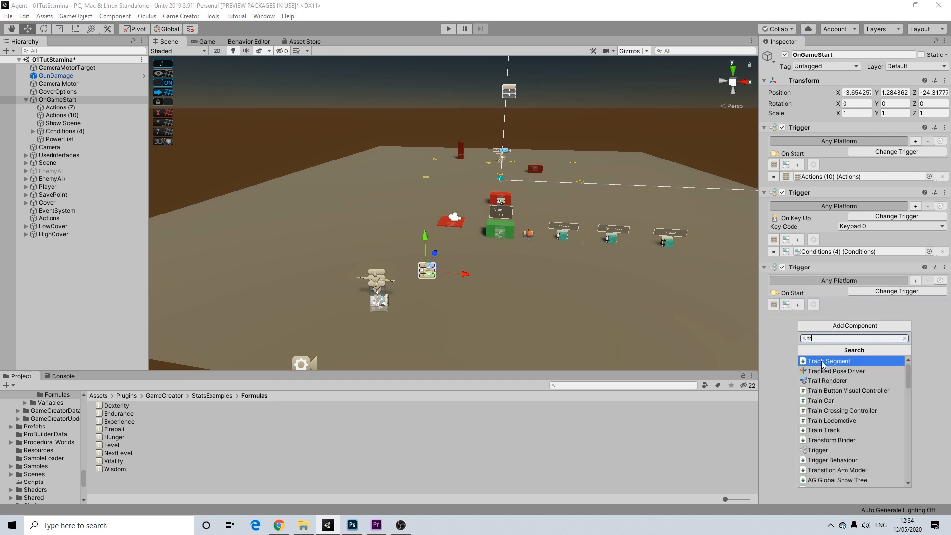
type("ig")
left_click(822, 361)
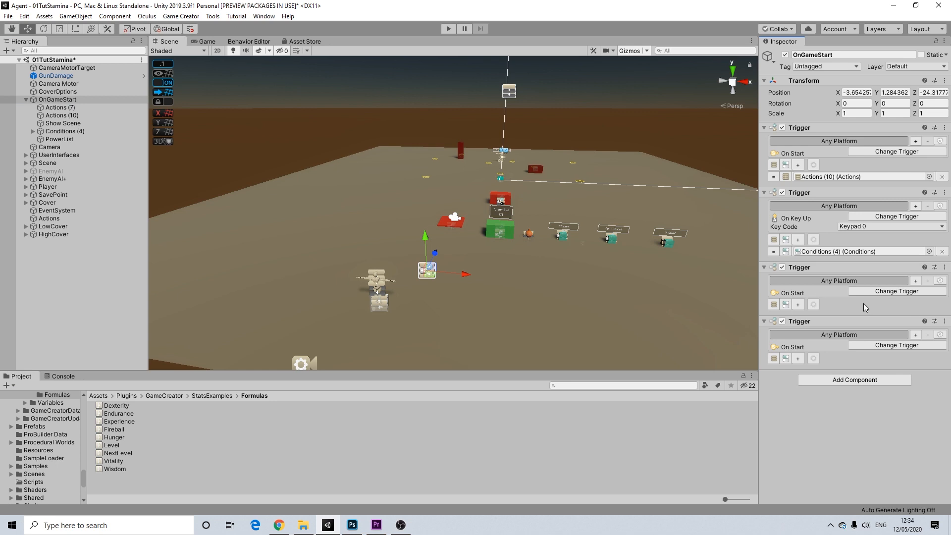
Set OnGameStart's two new triggers to On Step and On Key Down, and attach a new Conditions object to each.
left_click(879, 295)
type("step")
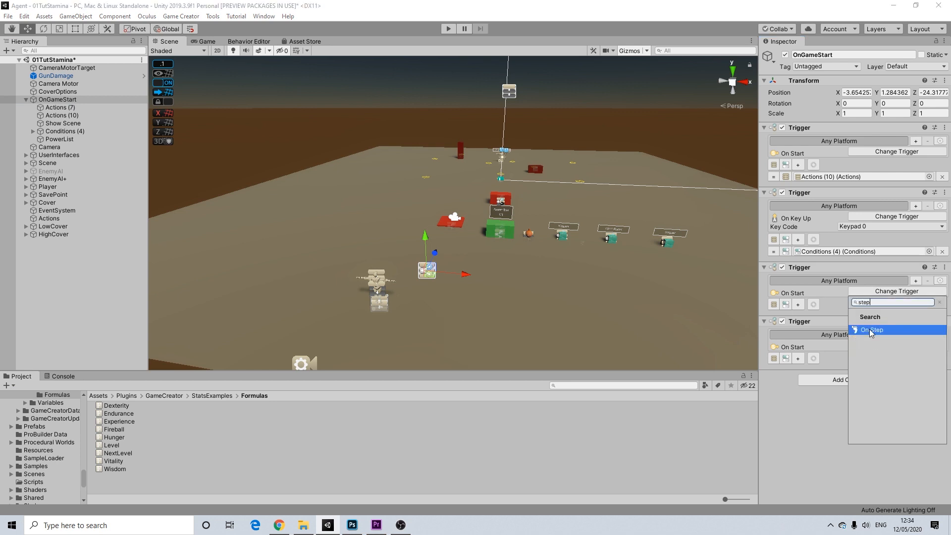
left_click(871, 330)
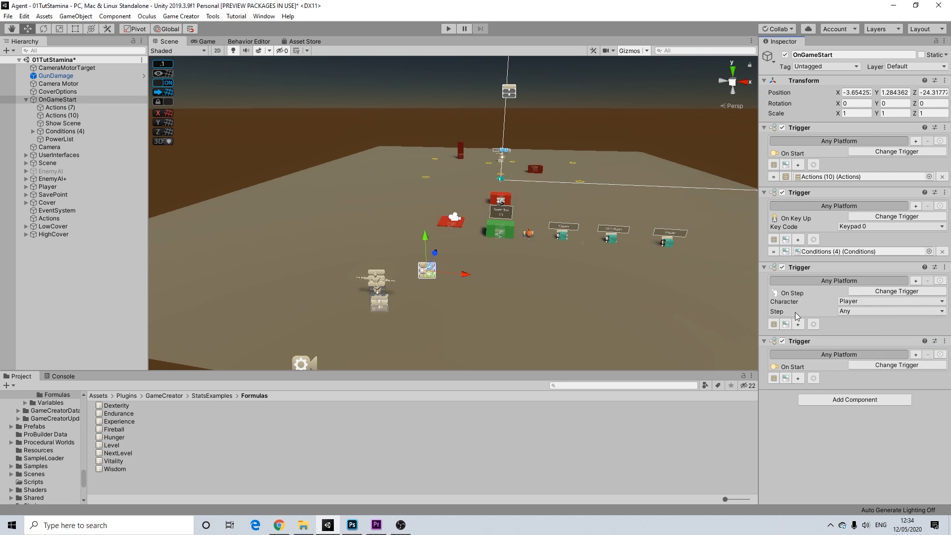
left_click(864, 366)
type("key")
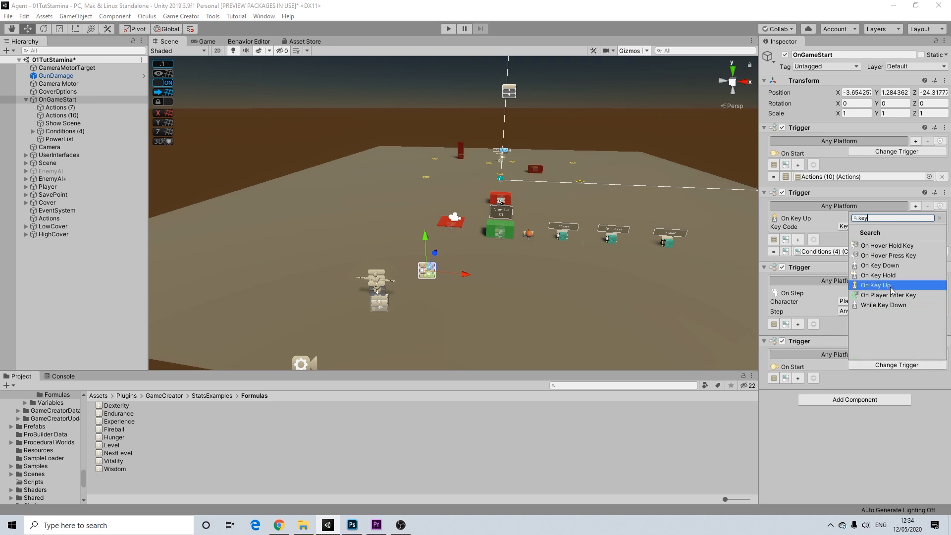
left_click(889, 267)
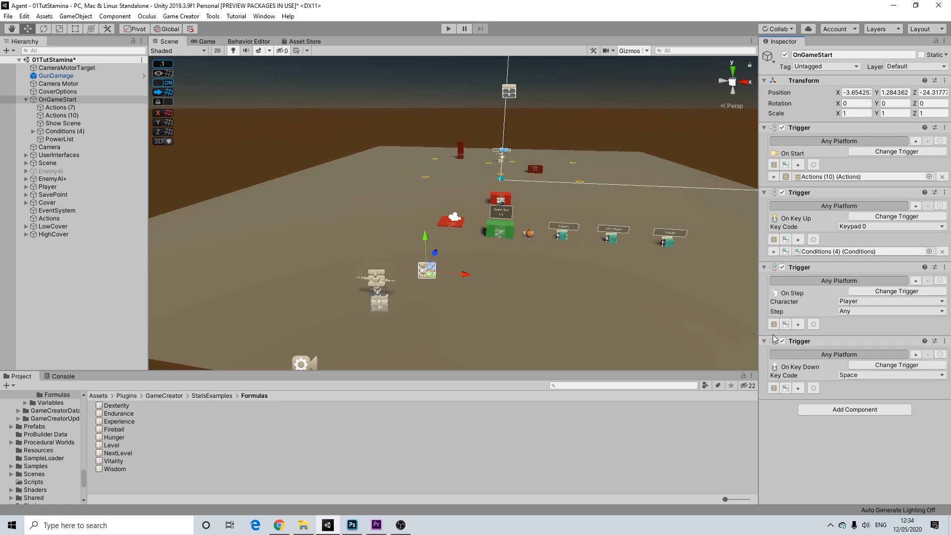
left_click(786, 325)
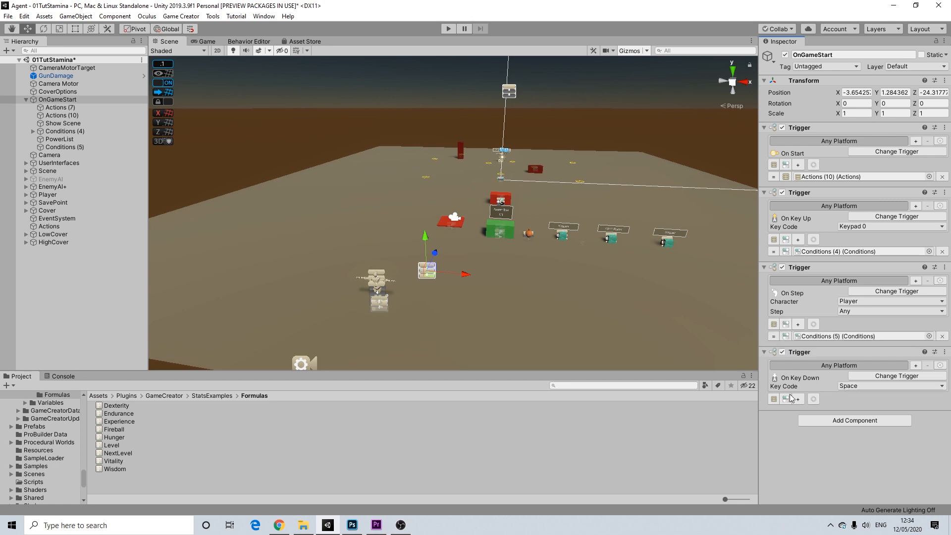
left_click(789, 399)
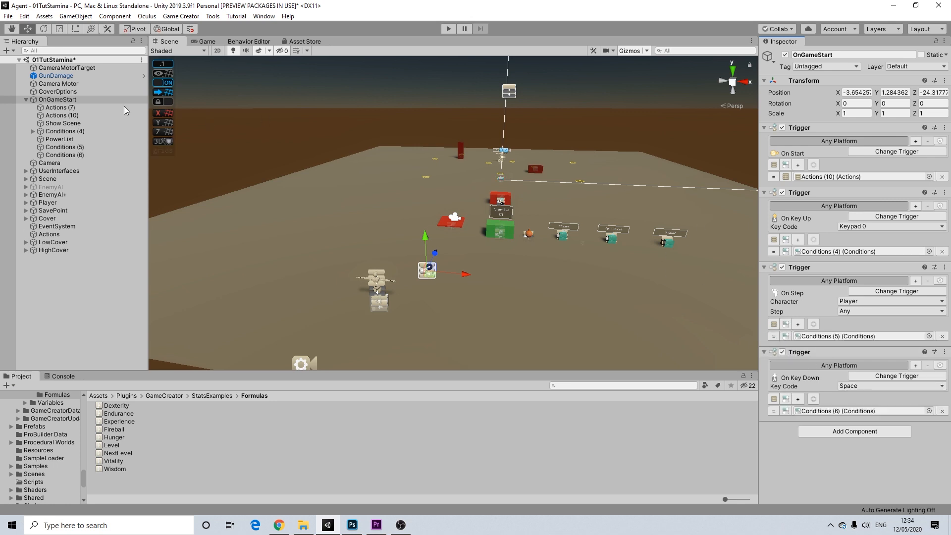
In Conditions (5), add a clause requiring the Player's Stamina attribute to be greater than or equal to 5.
left_click(67, 147)
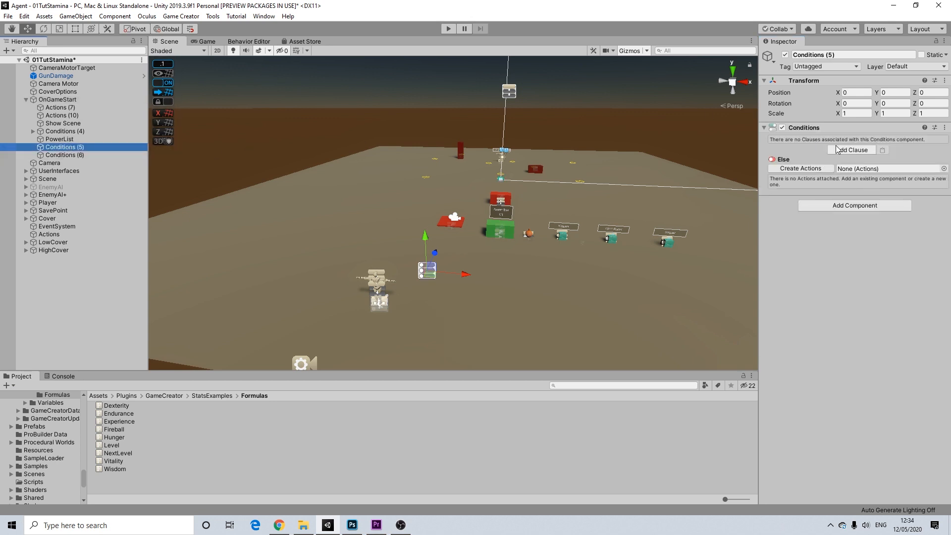
left_click(843, 151)
left_click(840, 170)
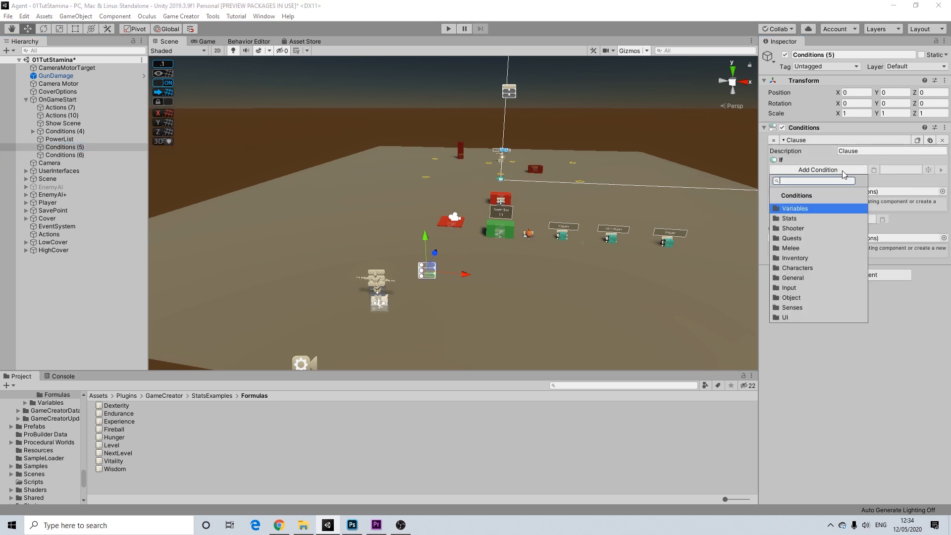
left_click(812, 218)
left_click(814, 208)
left_click(847, 190)
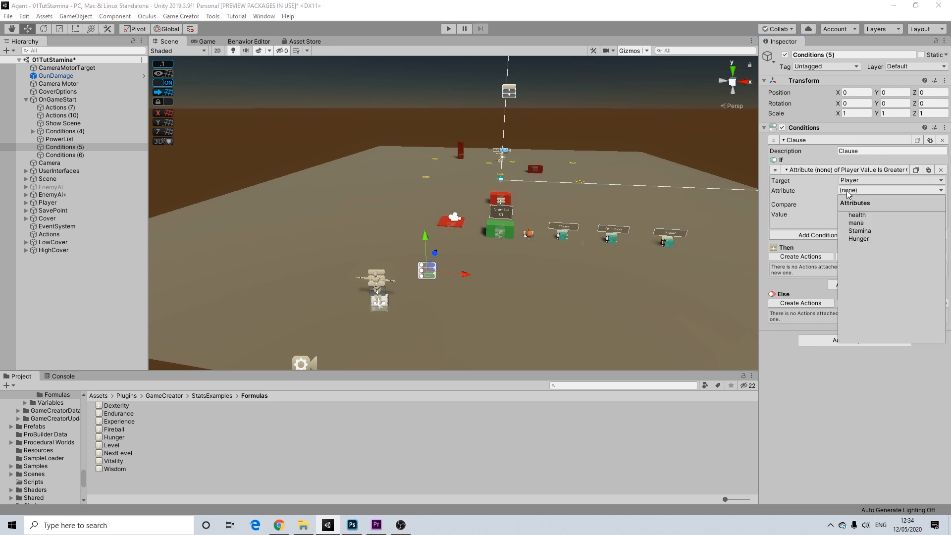
left_click(861, 232)
left_click(854, 223)
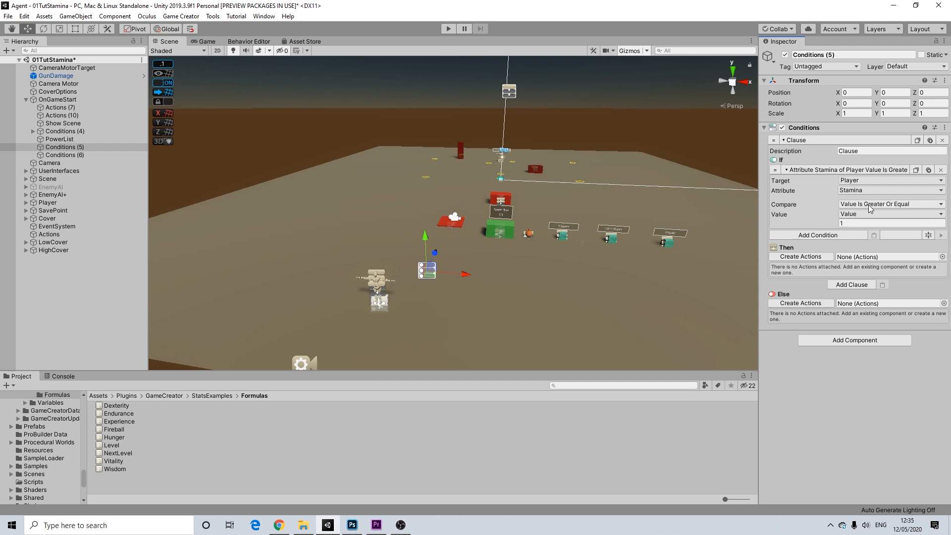
left_click(857, 223)
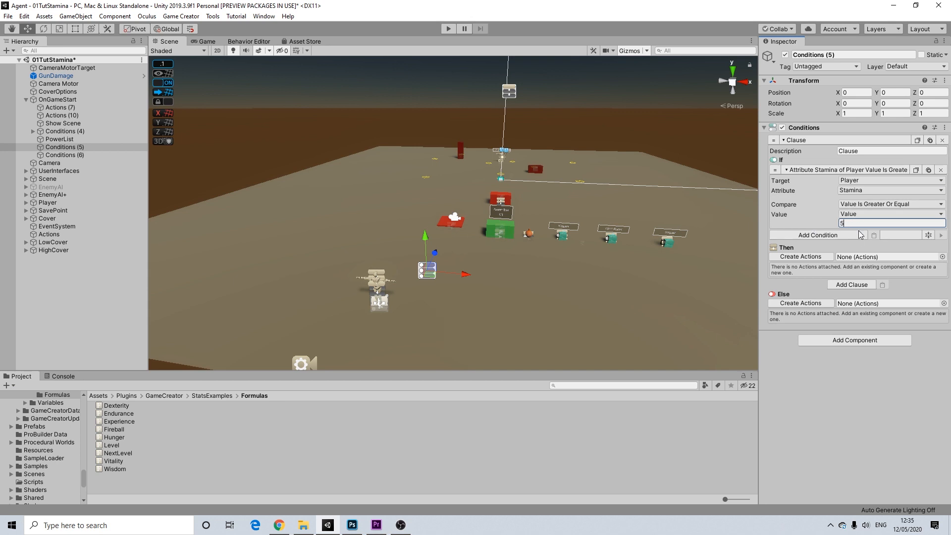
left_click(860, 376)
left_click(849, 224)
left_click(848, 223)
Create Then and Else actions in Conditions (5) that change the Player's Can Run property, enabled for Then and disabled for Else.
left_click(816, 258)
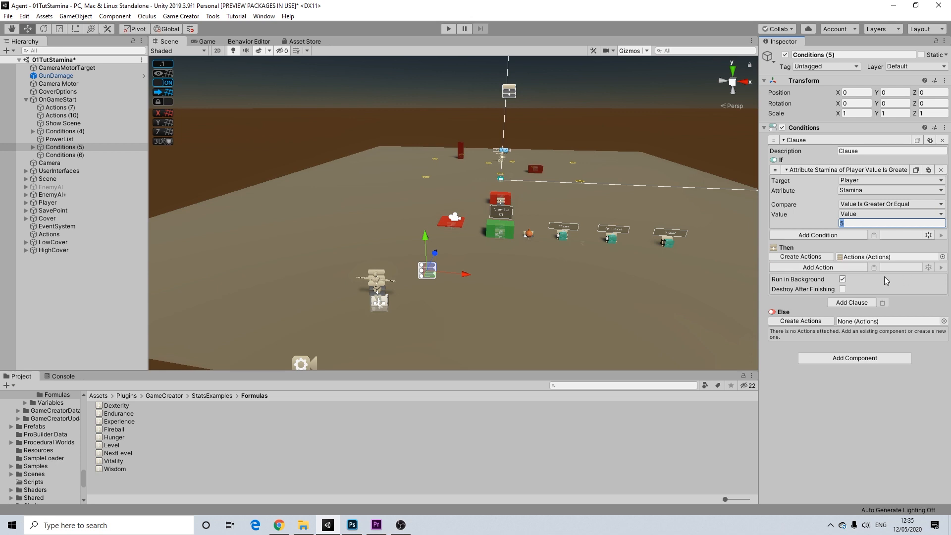
left_click(843, 268)
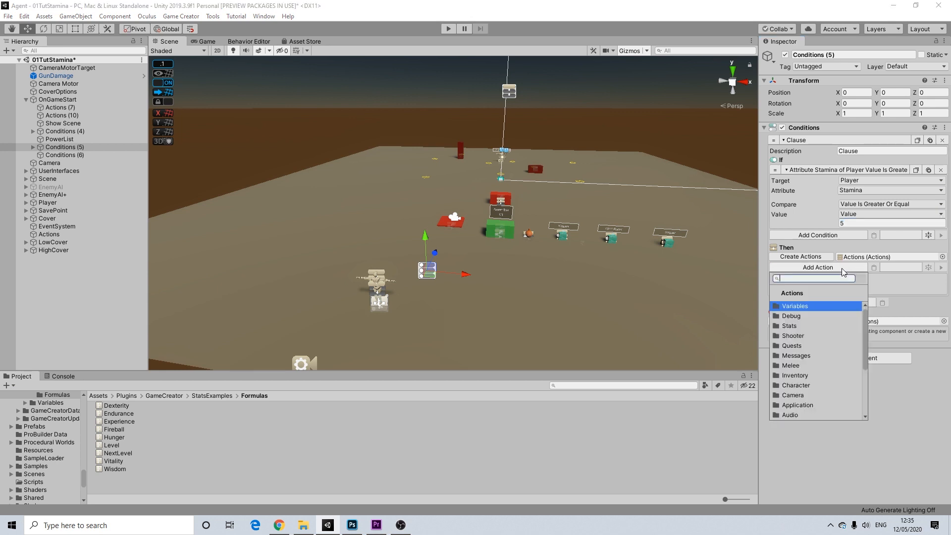
type("change")
key("Down")
key("Down")
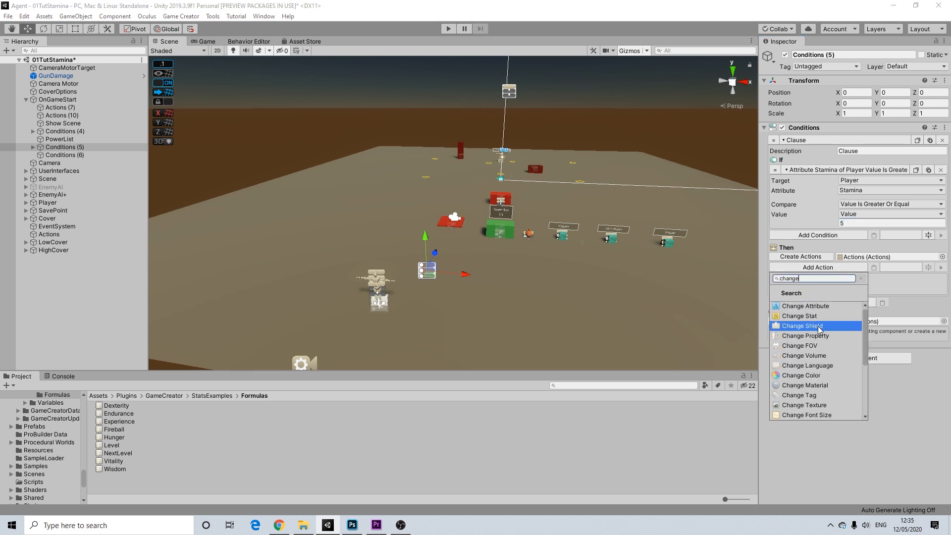
key("Return")
left_click(860, 289)
left_click(864, 311)
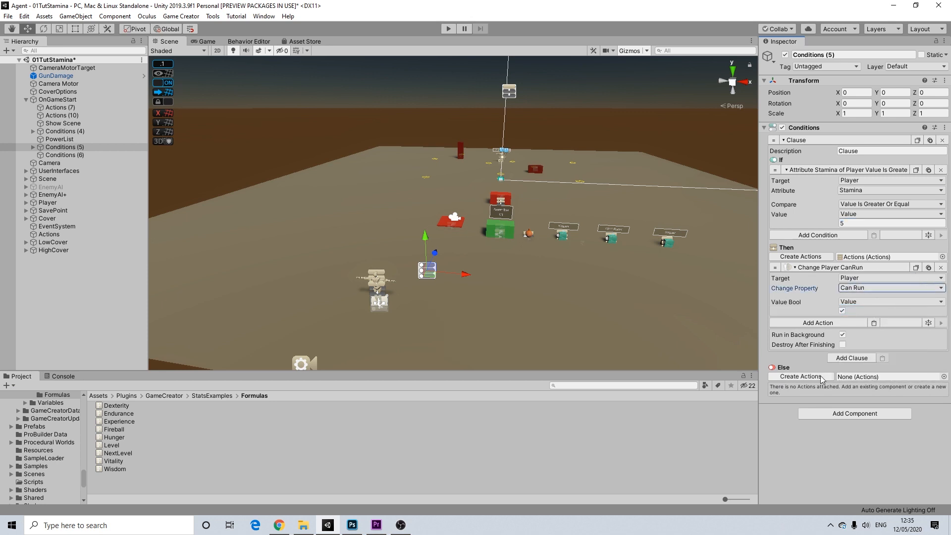
left_click(801, 377)
left_click(873, 388)
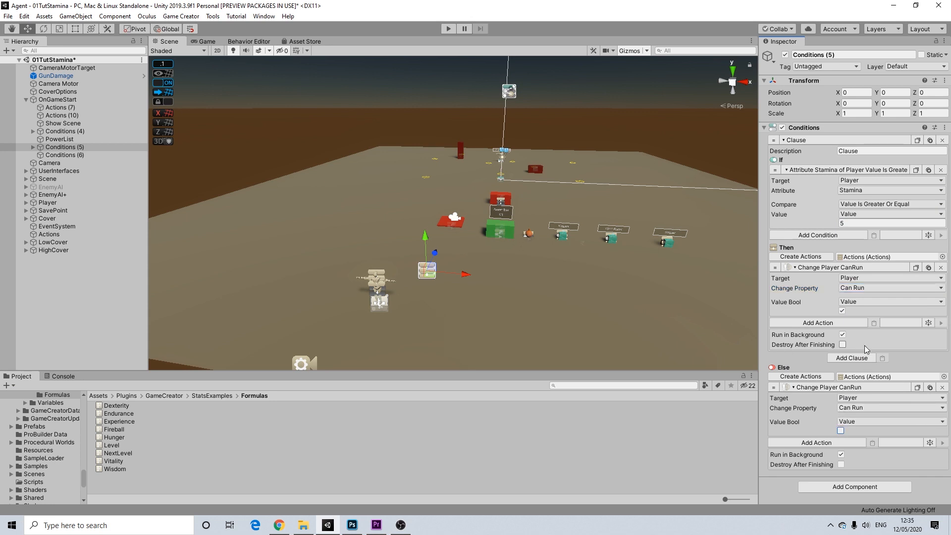
Add a Change Attribute action to the Then actions of Conditions (5) that subtracts 1 from the Player's Stamina.
left_click(818, 323)
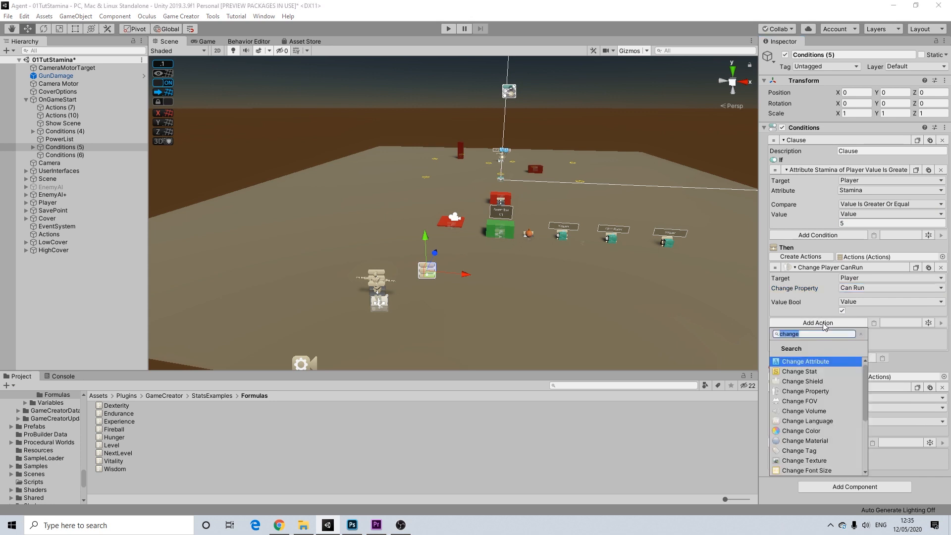
left_click(816, 362)
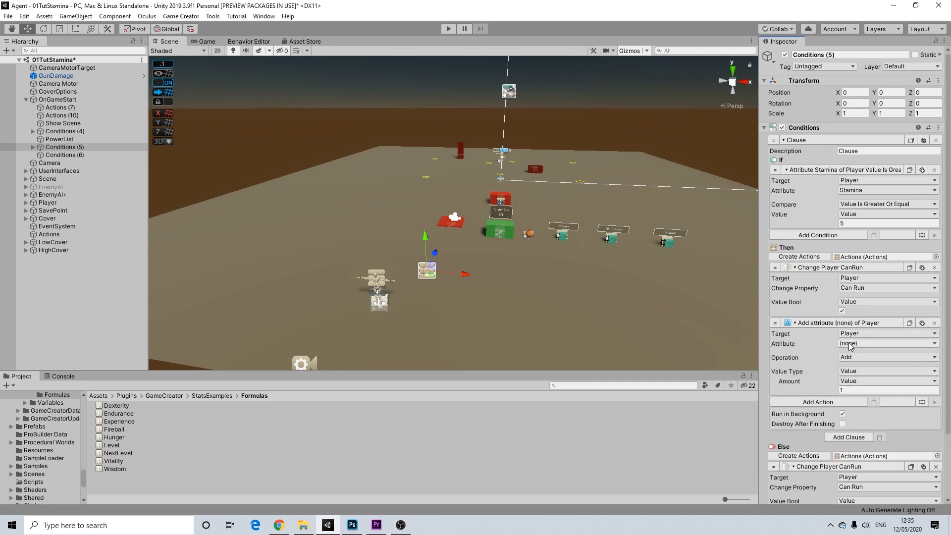
left_click(857, 344)
left_click(861, 384)
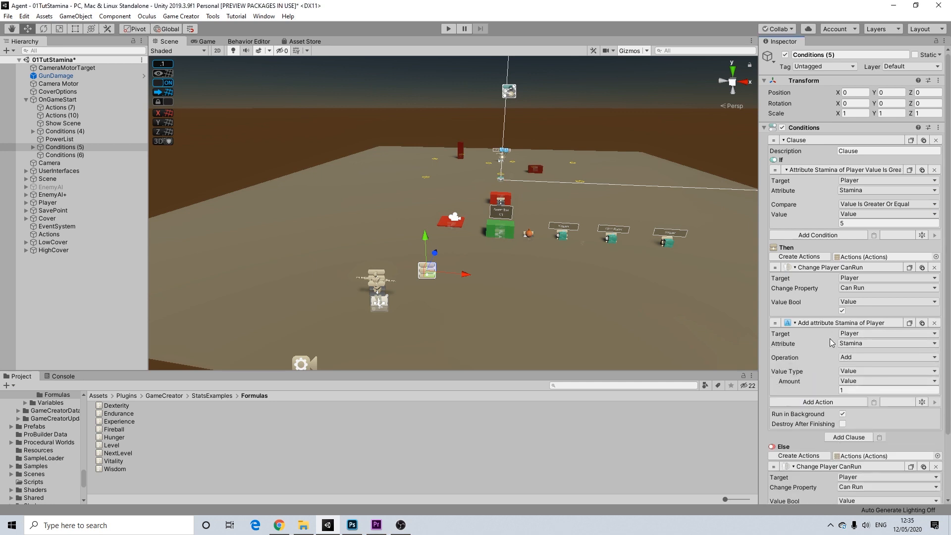
left_click(864, 357)
left_click(849, 390)
left_click(848, 391)
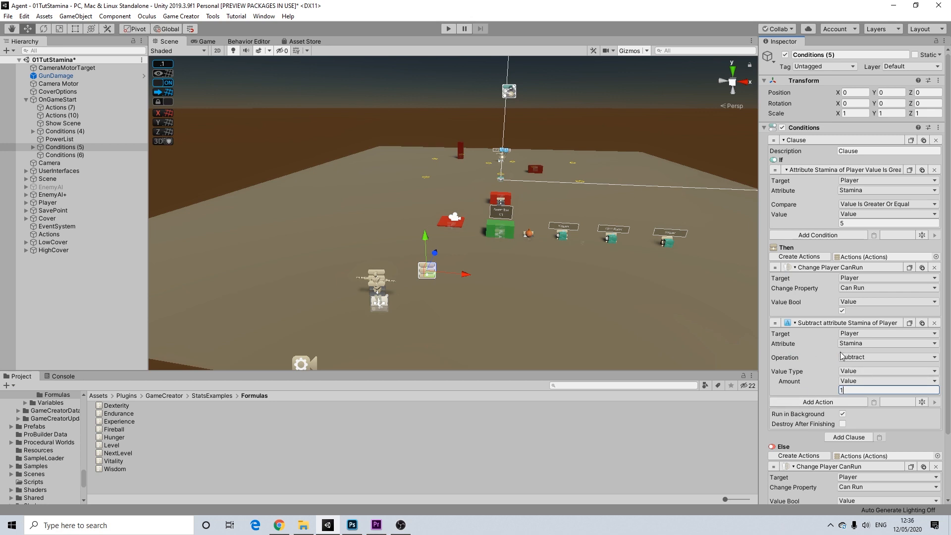
Copy the Stamina condition from Conditions (5) into a new clause in Conditions (6).
scroll(844, 357, "down", 3)
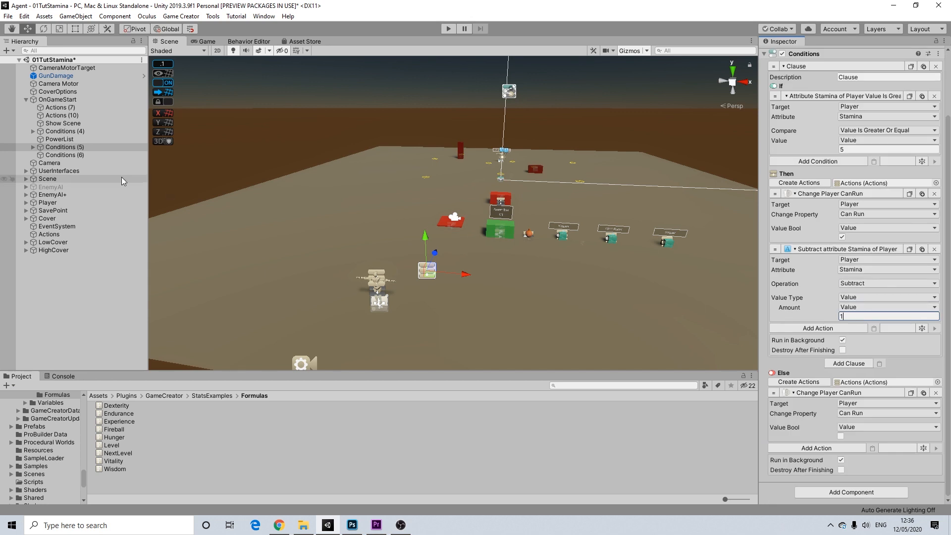
scroll(851, 213, "up", 3)
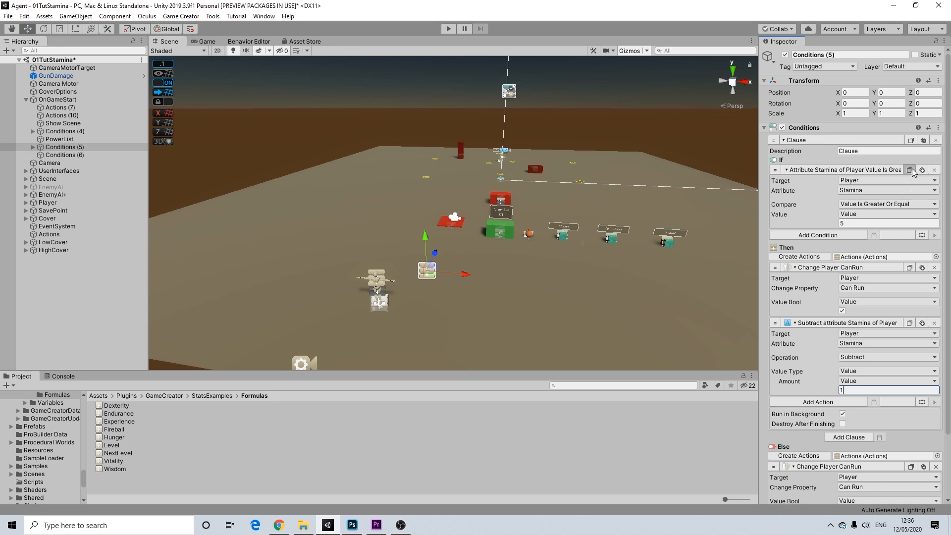
left_click(65, 155)
left_click(862, 150)
left_click(874, 170)
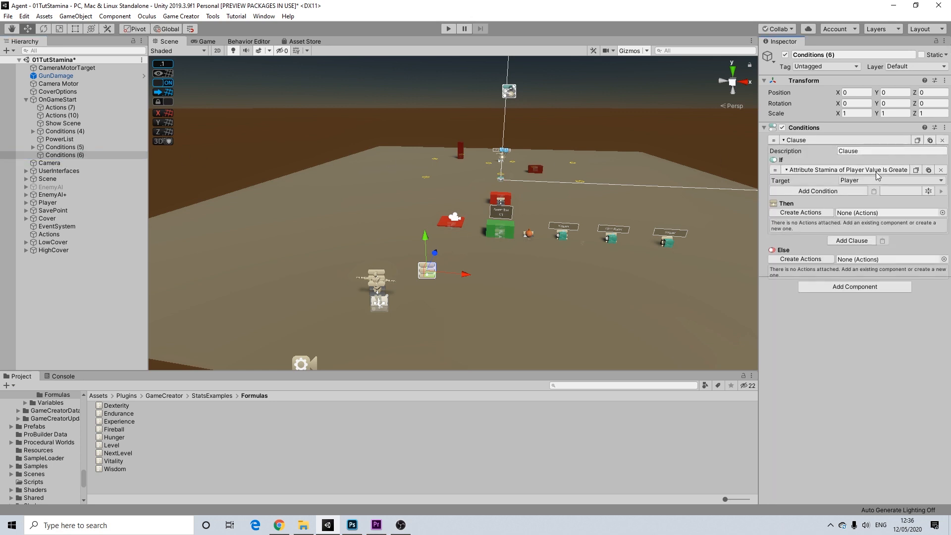
In Conditions (6), set the Stamina threshold to 20 and create Then actions containing a copy of Conditions (5)'s enabled Can Run action.
left_click(853, 224)
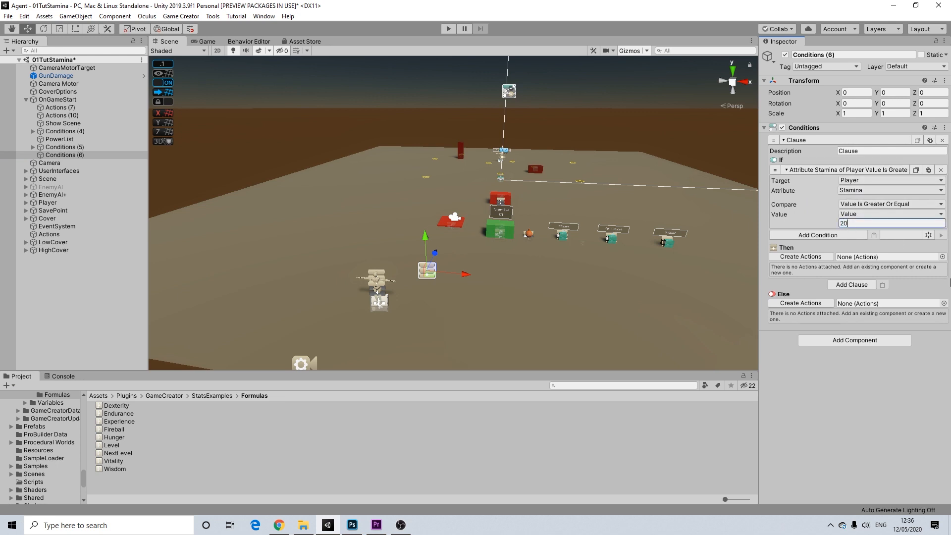
left_click(801, 256)
left_click(59, 147)
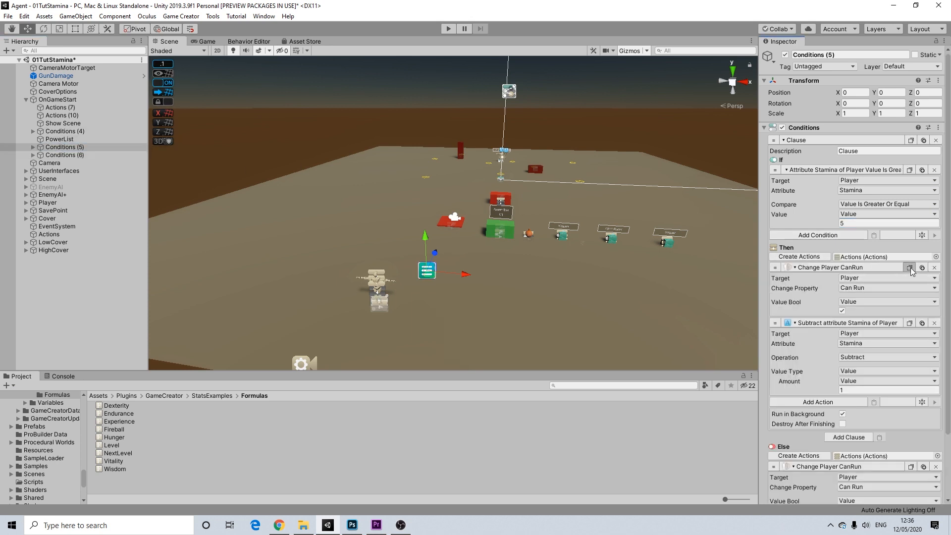
left_click(71, 155)
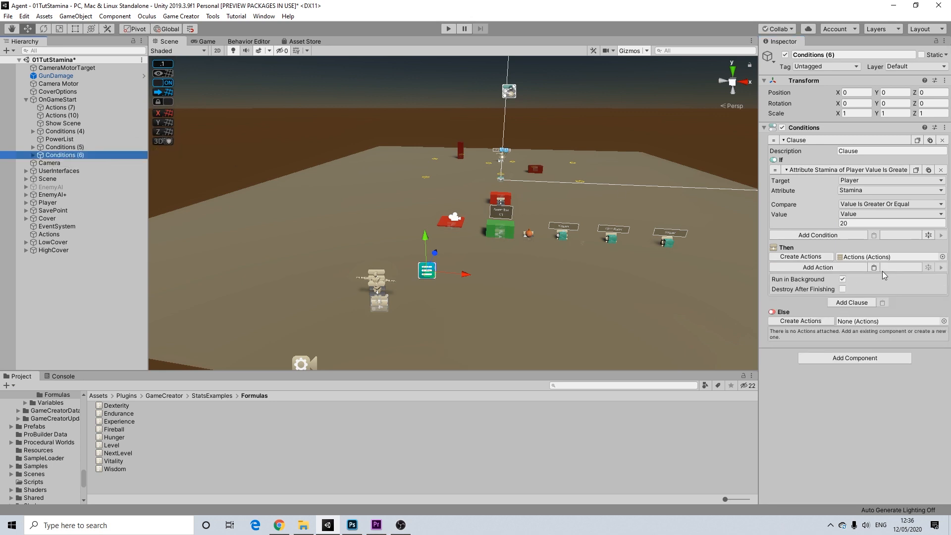
left_click(874, 268)
Copy the Stamina subtraction from Conditions (5) into the Then actions of Conditions (6) and set its amount to 20.
left_click(60, 147)
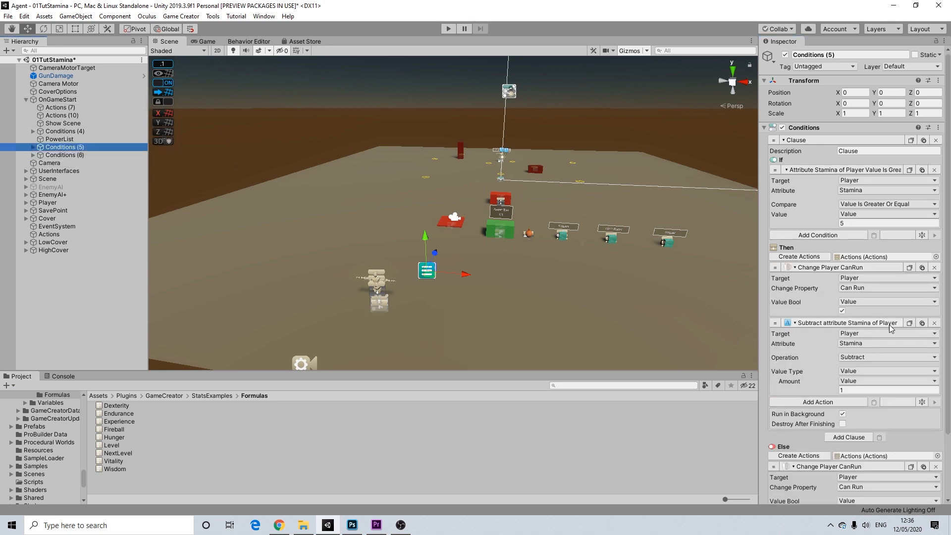
left_click(910, 323)
left_click(51, 155)
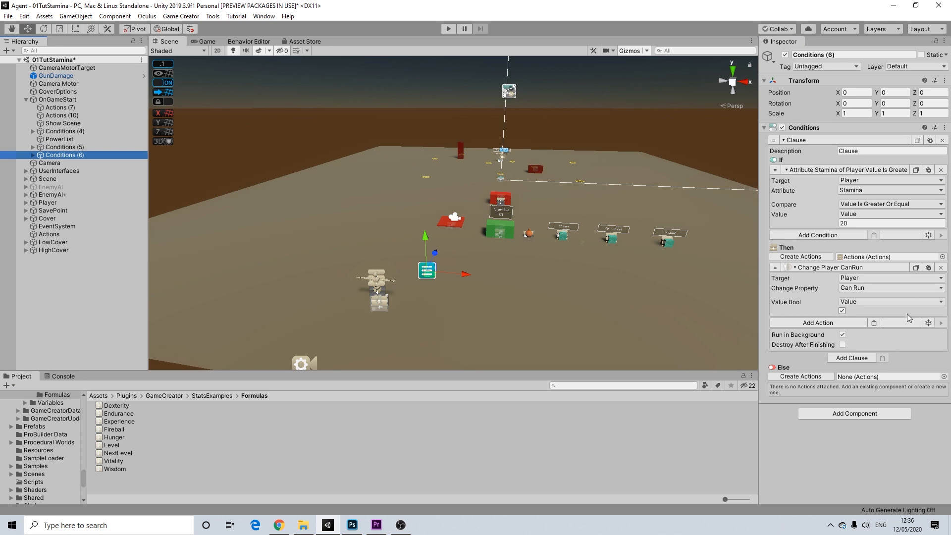
left_click(874, 323)
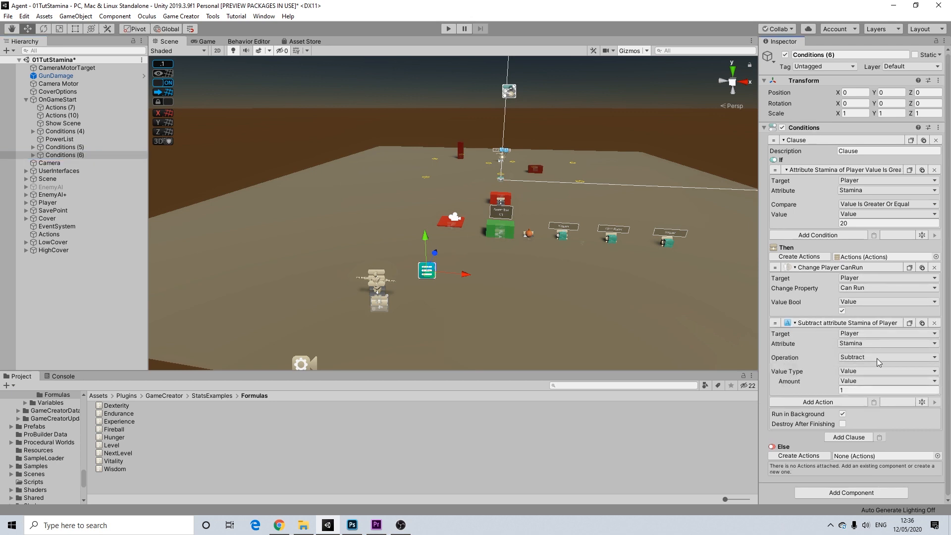
left_click(853, 390)
Change the Then property in Conditions (6) to Can Jump, and create Else actions that disable the Player's Can Jump property.
left_click(875, 288)
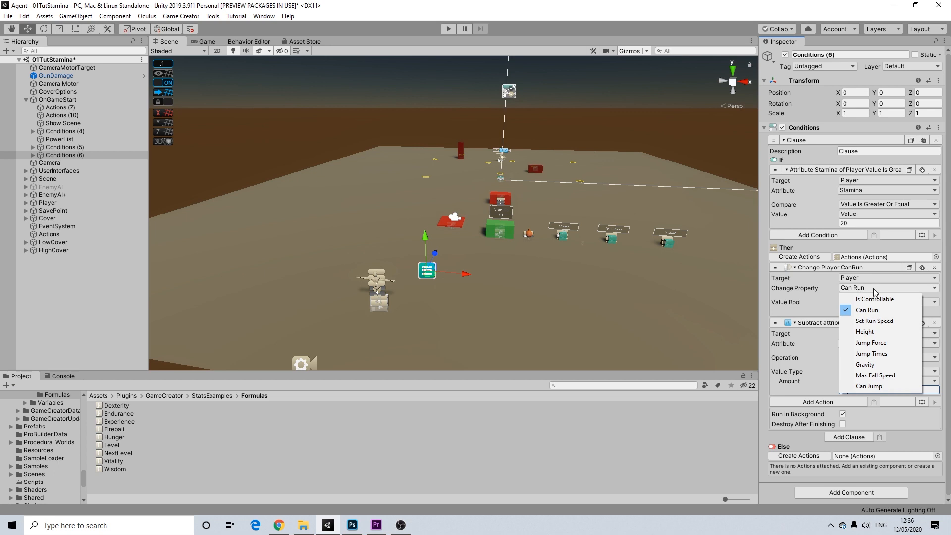
left_click(872, 387)
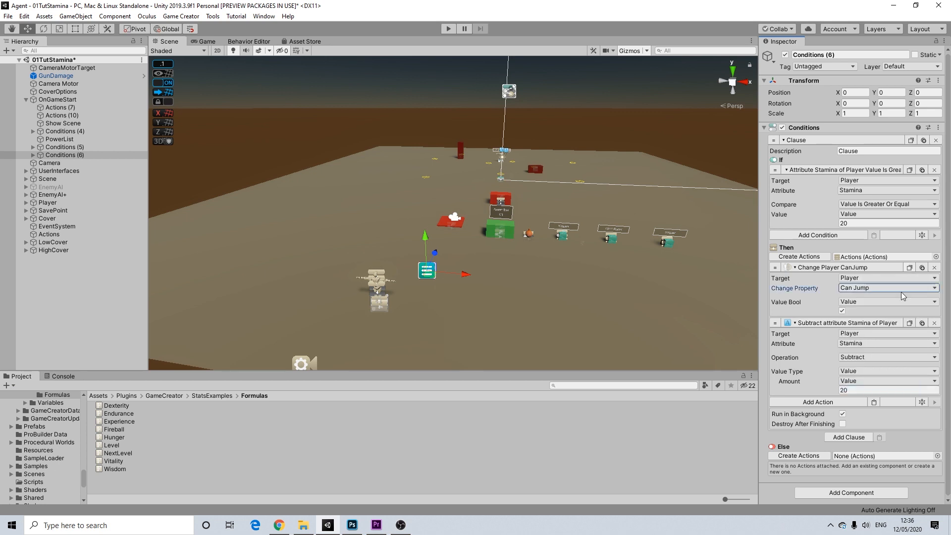
left_click(816, 456)
left_click(872, 467)
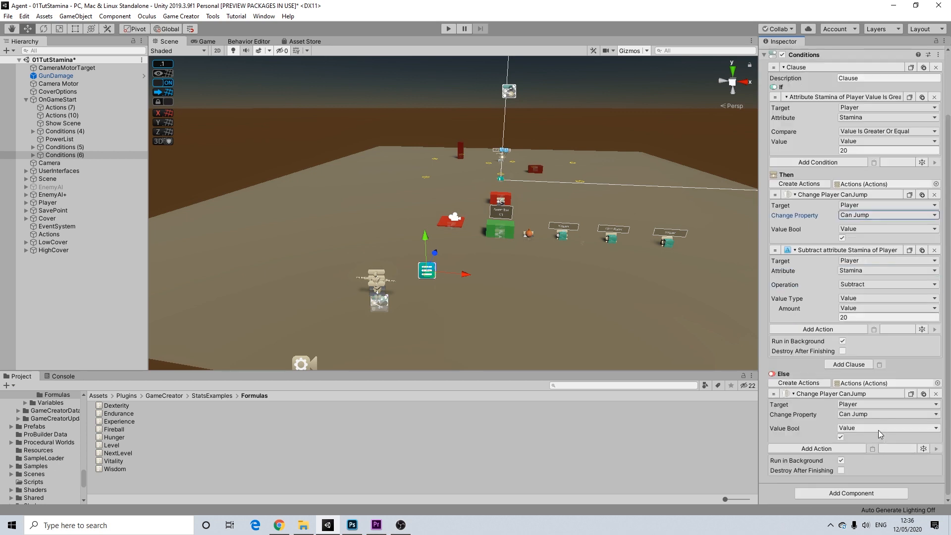
left_click(853, 415)
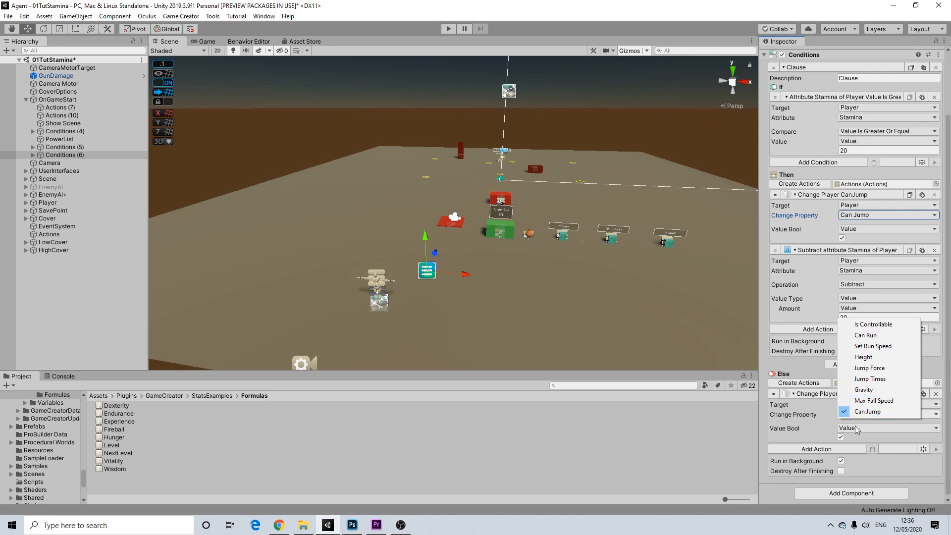
left_click(843, 440)
left_click(841, 438)
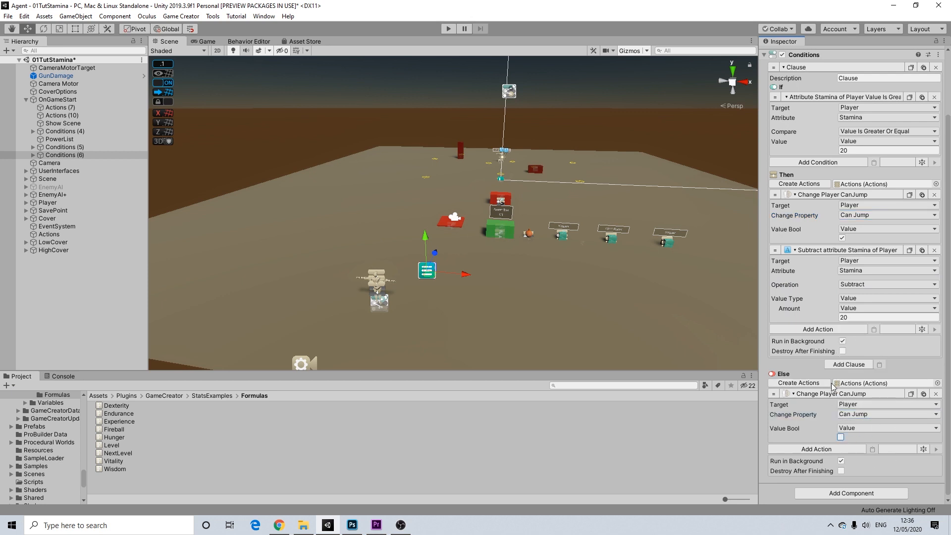
scroll(835, 385, "up", 3)
scroll(878, 344, "down", 3)
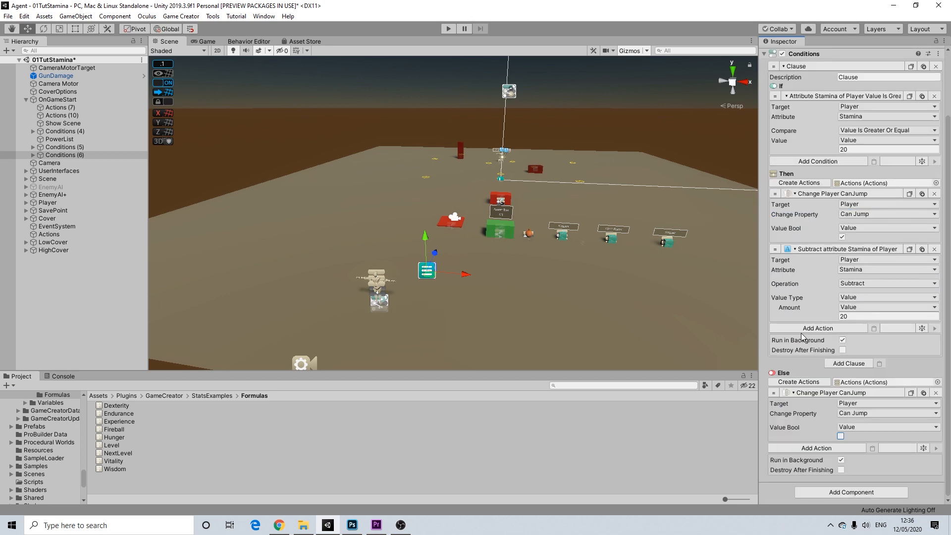
scroll(865, 203, "up", 3)
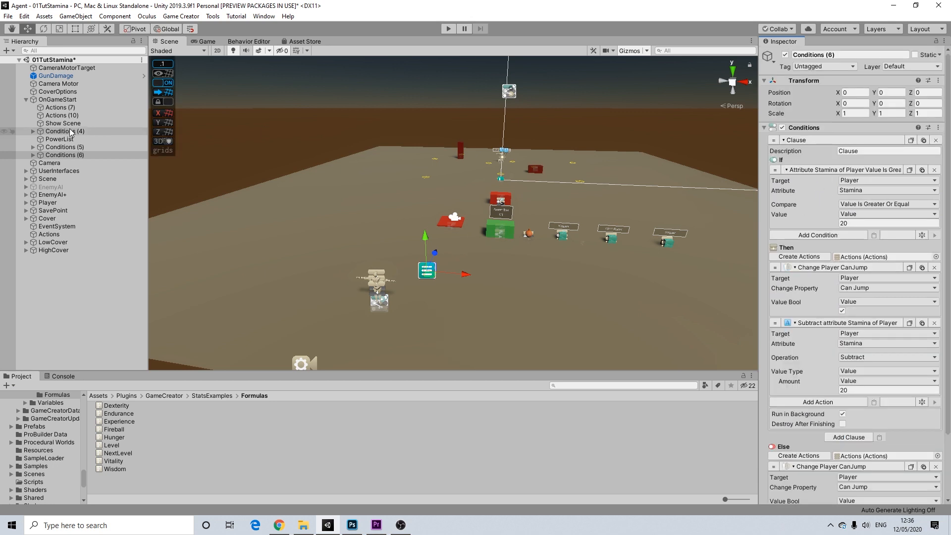
Review the Conditions (5) setup and examine the Potion pickup's trigger and item action in the scene.
left_click(72, 147)
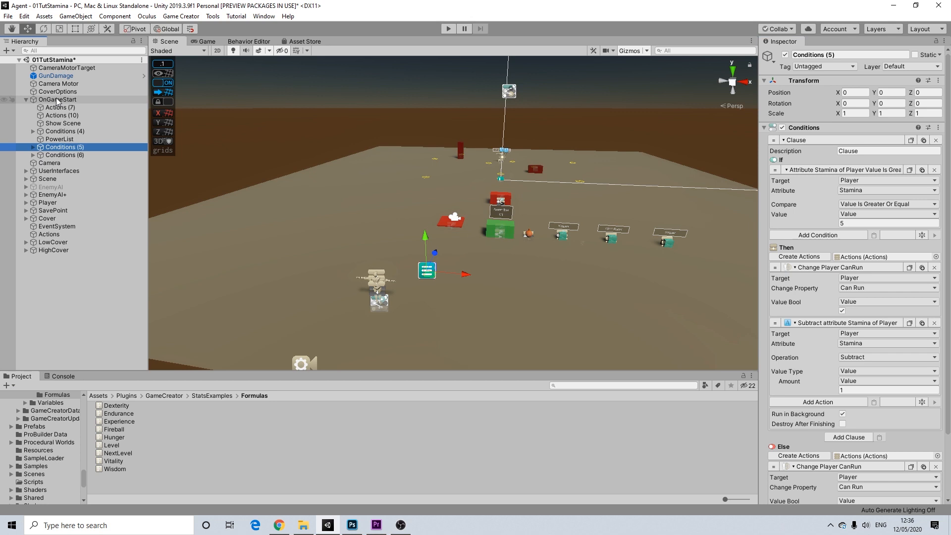
middle_click_drag(387, 278, 358, 225)
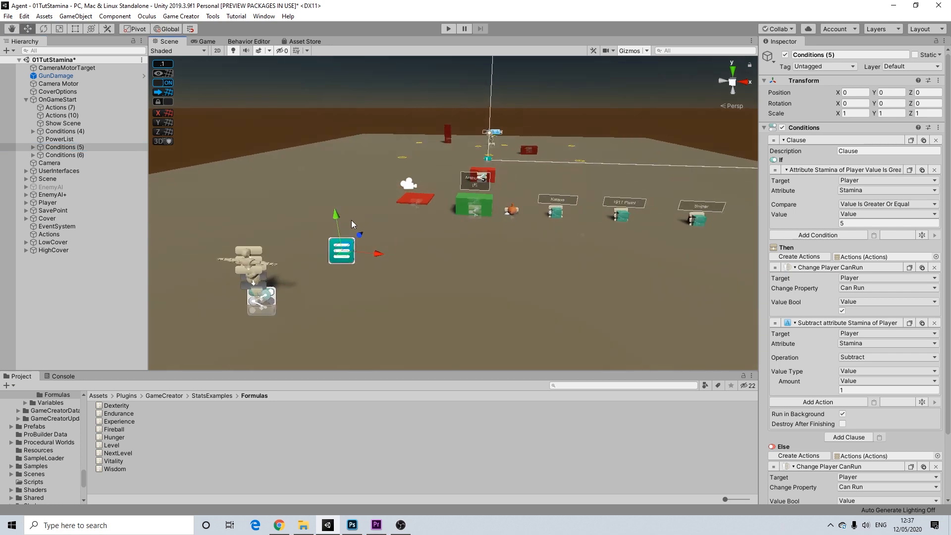
middle_click_drag(394, 189, 458, 188)
scroll(426, 189, "up", 2)
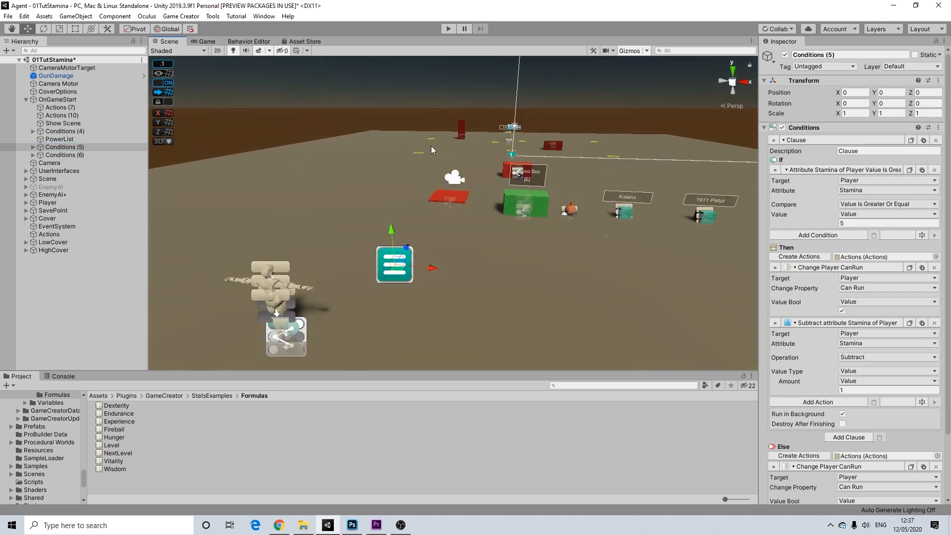
scroll(555, 241, "down", 1)
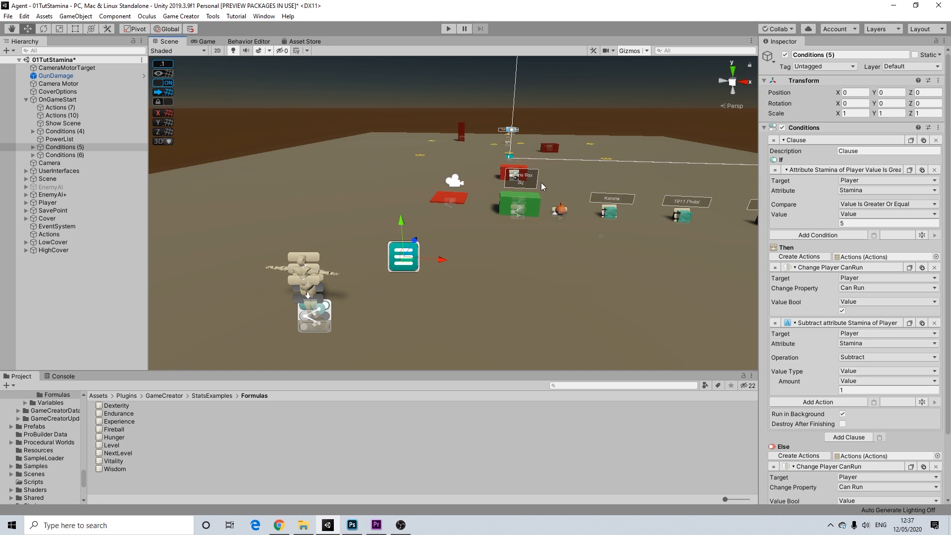
left_click(559, 210)
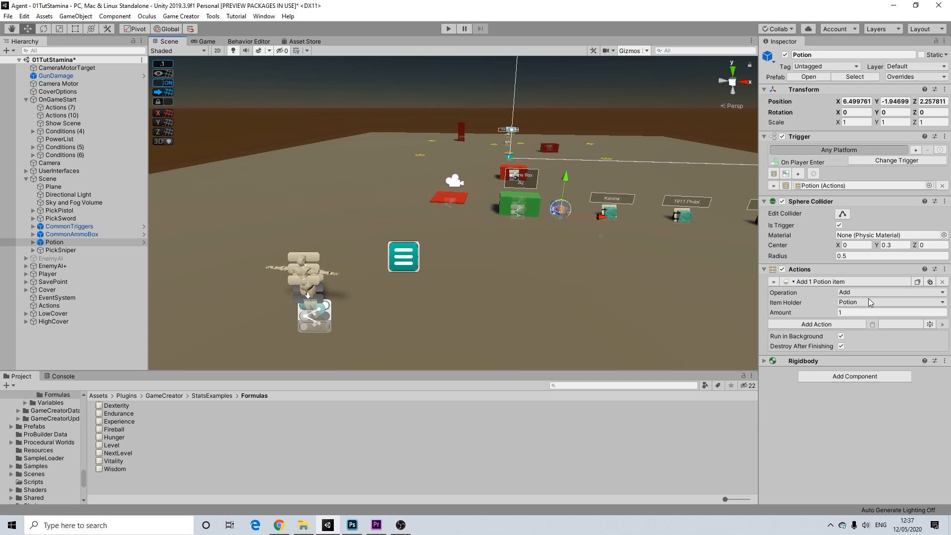
left_click(839, 311)
type("1")
middle_click_drag(626, 236, 615, 244)
left_click(548, 94)
middle_click_drag(470, 258, 467, 211)
scroll(472, 240, "up", 2)
scroll(472, 240, "down", 2)
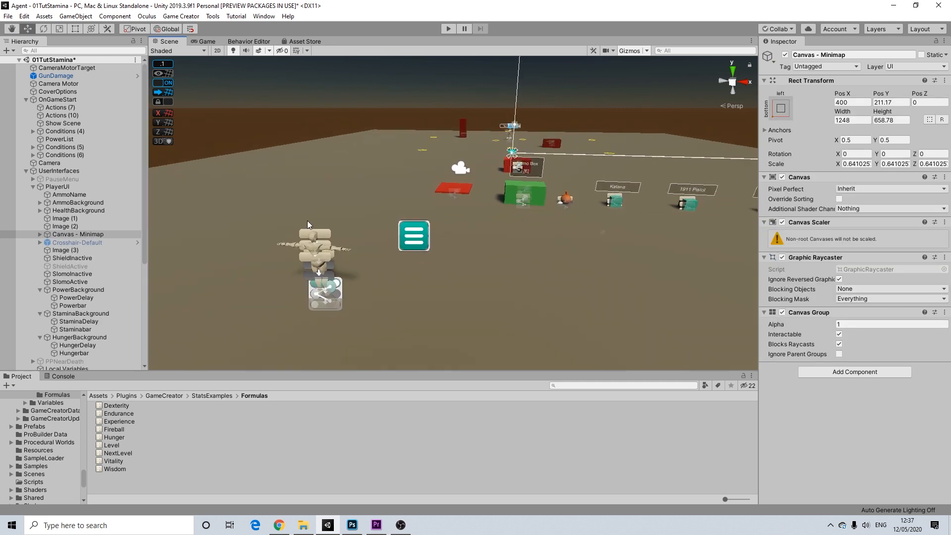
Collapse the UserInterfaces, Scene and OnGameStart groups in the scene hierarchy.
left_click(26, 171)
left_click(27, 179)
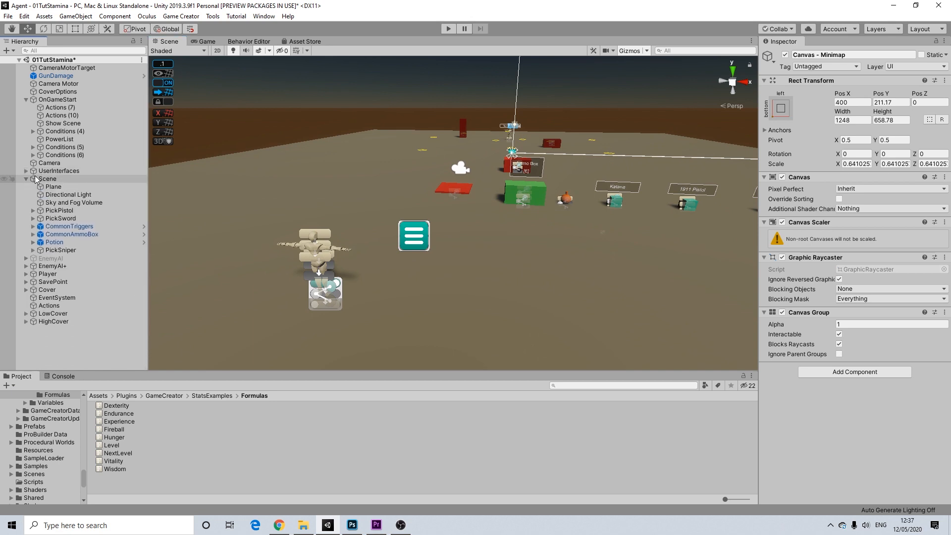
left_click(26, 179)
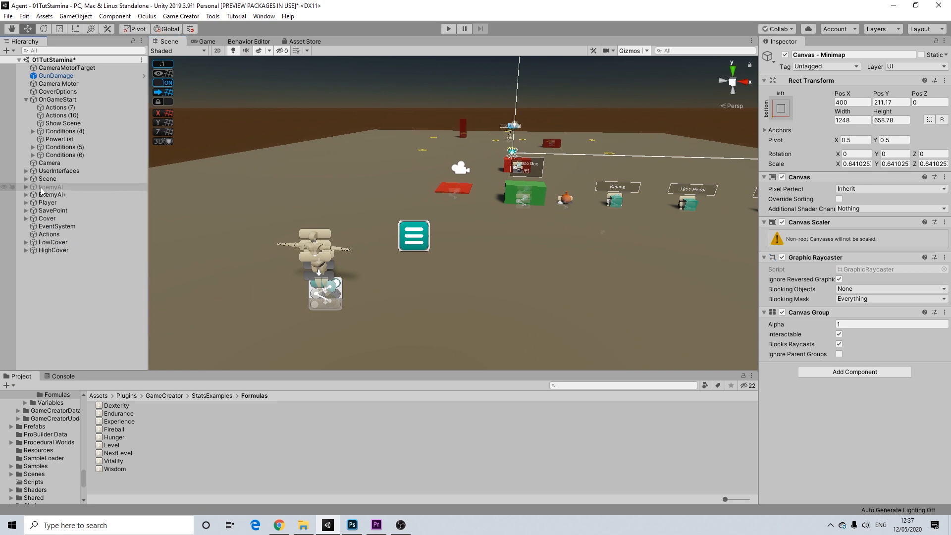
left_click(26, 99)
Run the game and move the character around to test how walking, running and jumping affect the stamina and hunger bars.
scroll(391, 196, "up", 2)
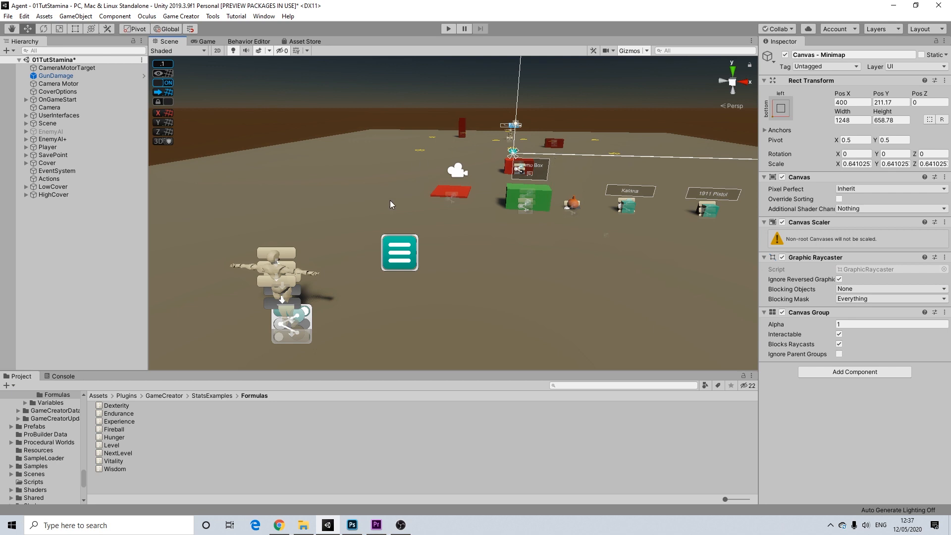
scroll(391, 203, "down", 2)
left_click(449, 29)
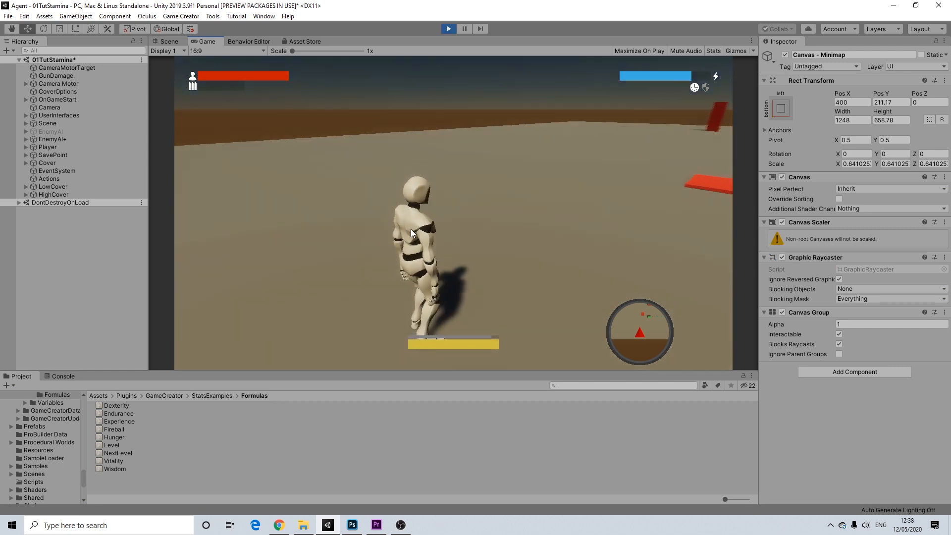
key("w")
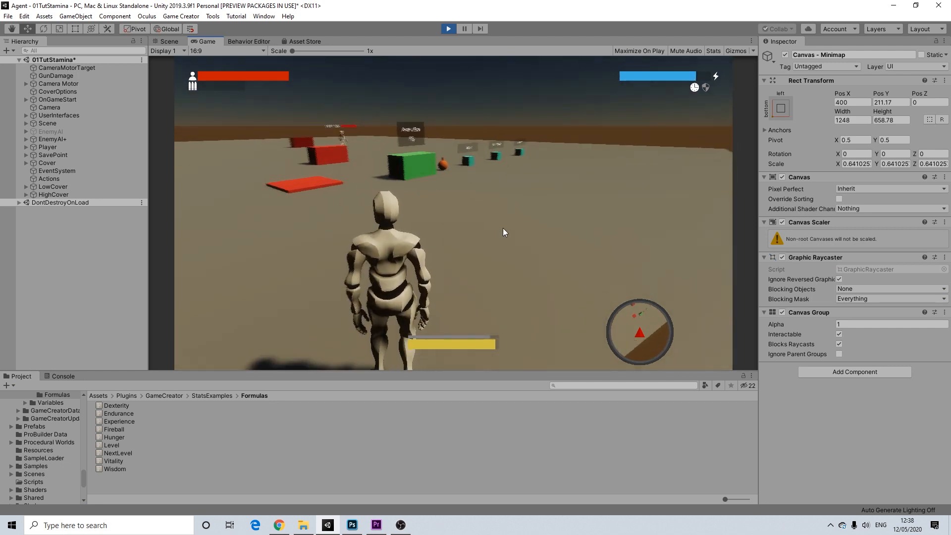
key("w")
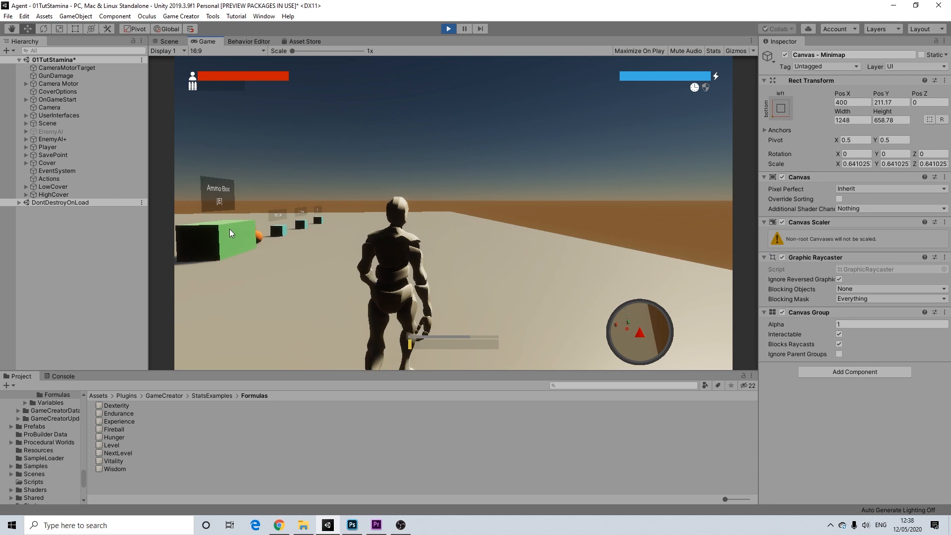
key("w")
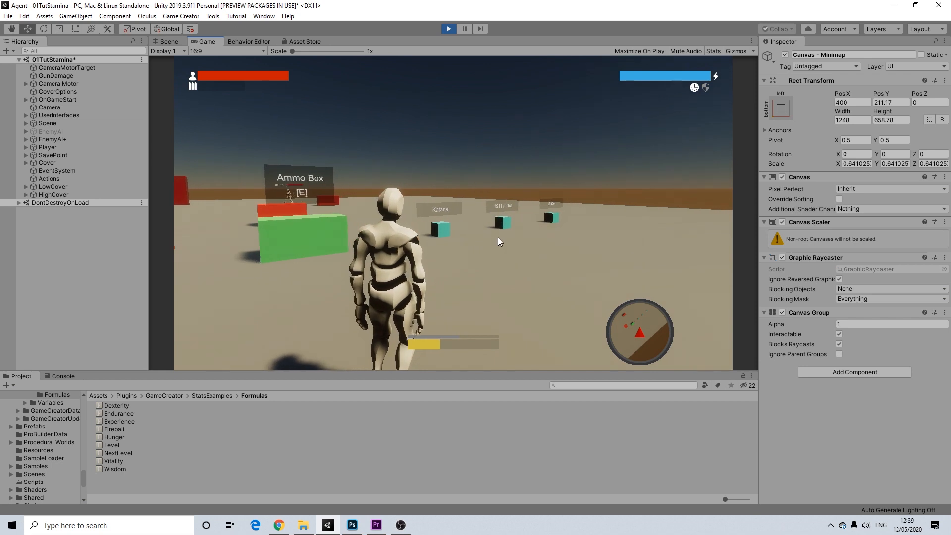
key("w")
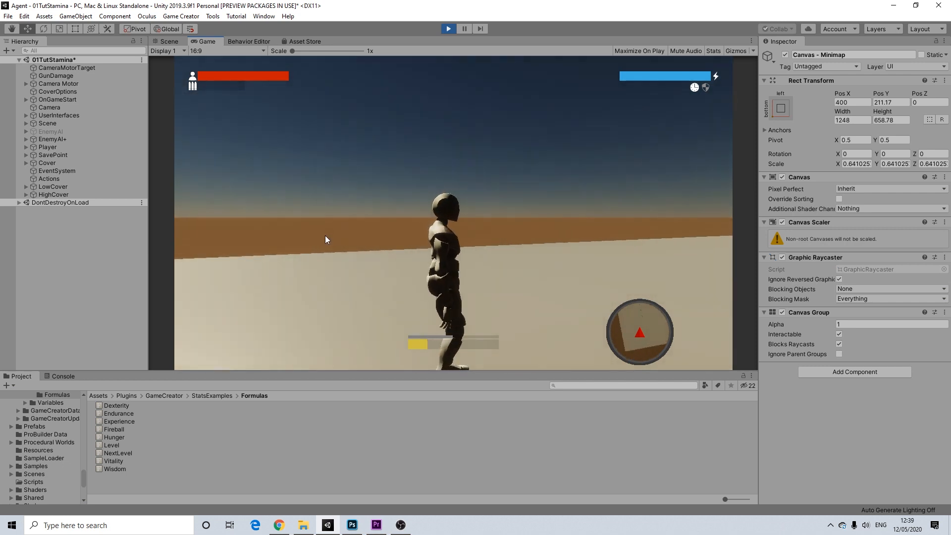
key("w")
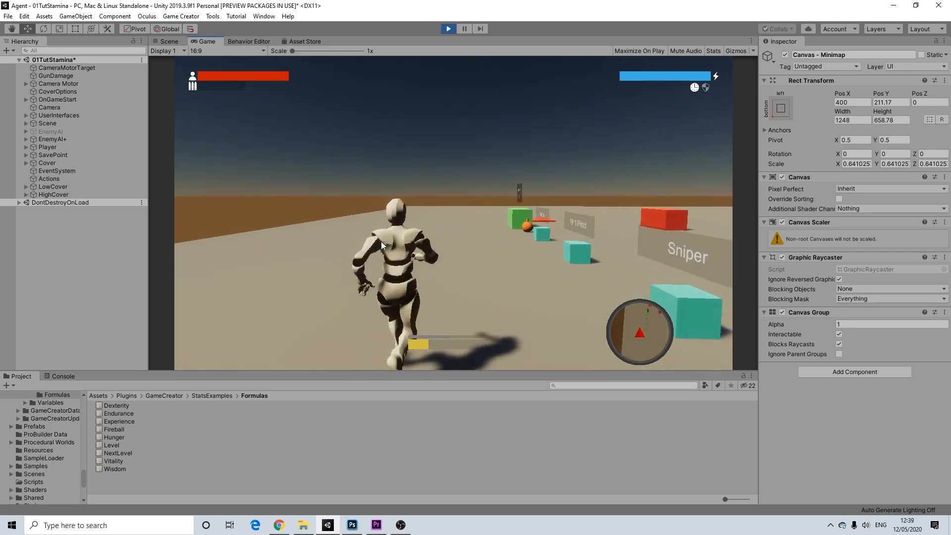